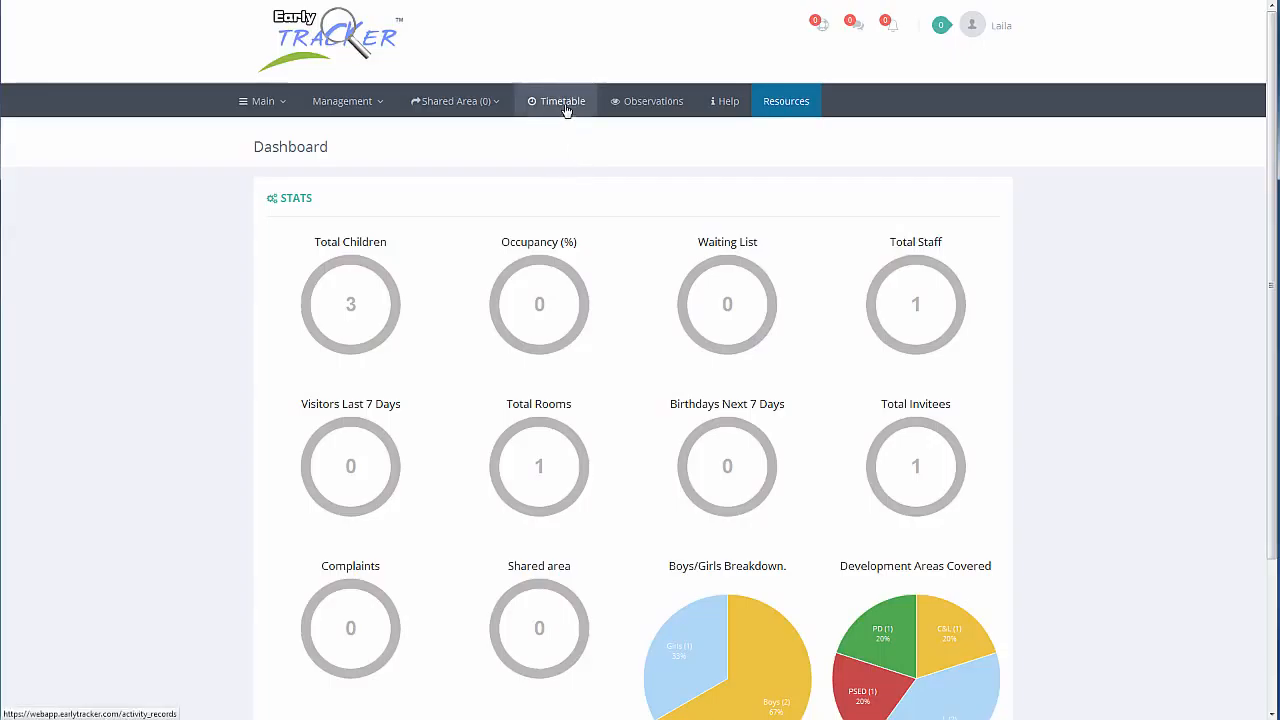
Start a new activity in the timetable and name it "Looking at Books"
{"action": "left_click", "coordinate": [565, 110]}
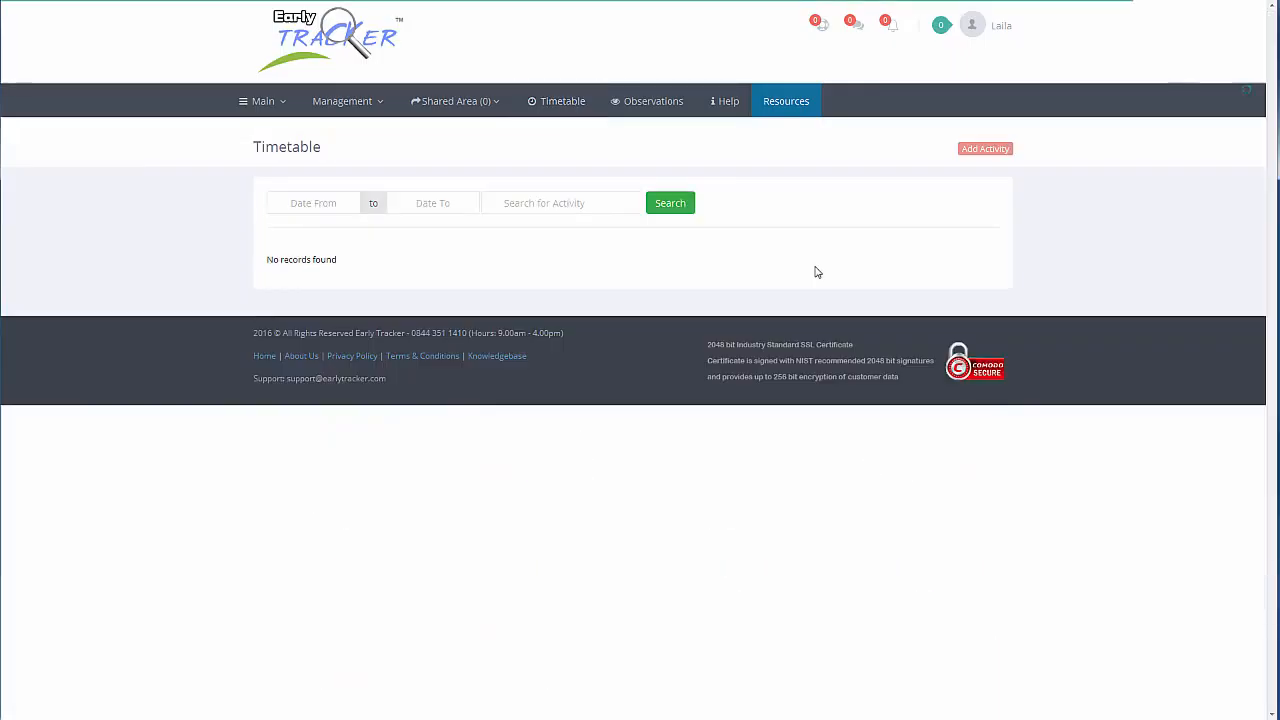
{"action": "left_click", "coordinate": [985, 150]}
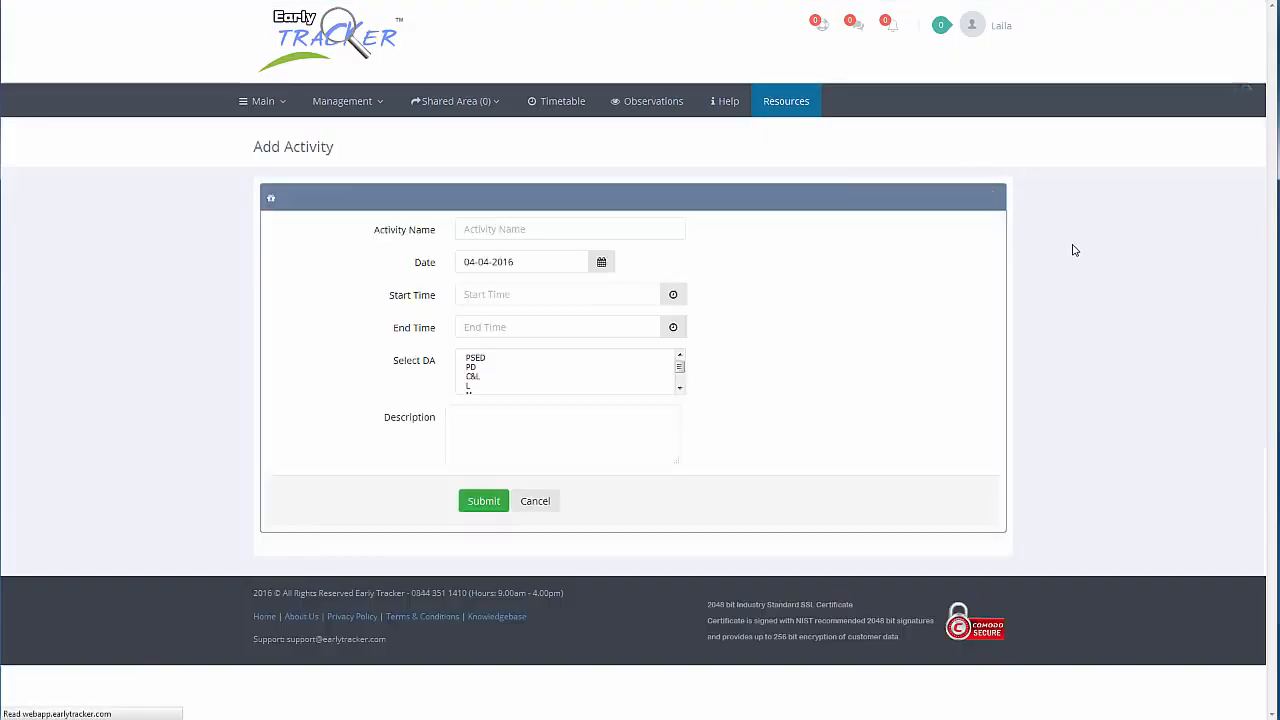
{"action": "left_click", "coordinate": [519, 230]}
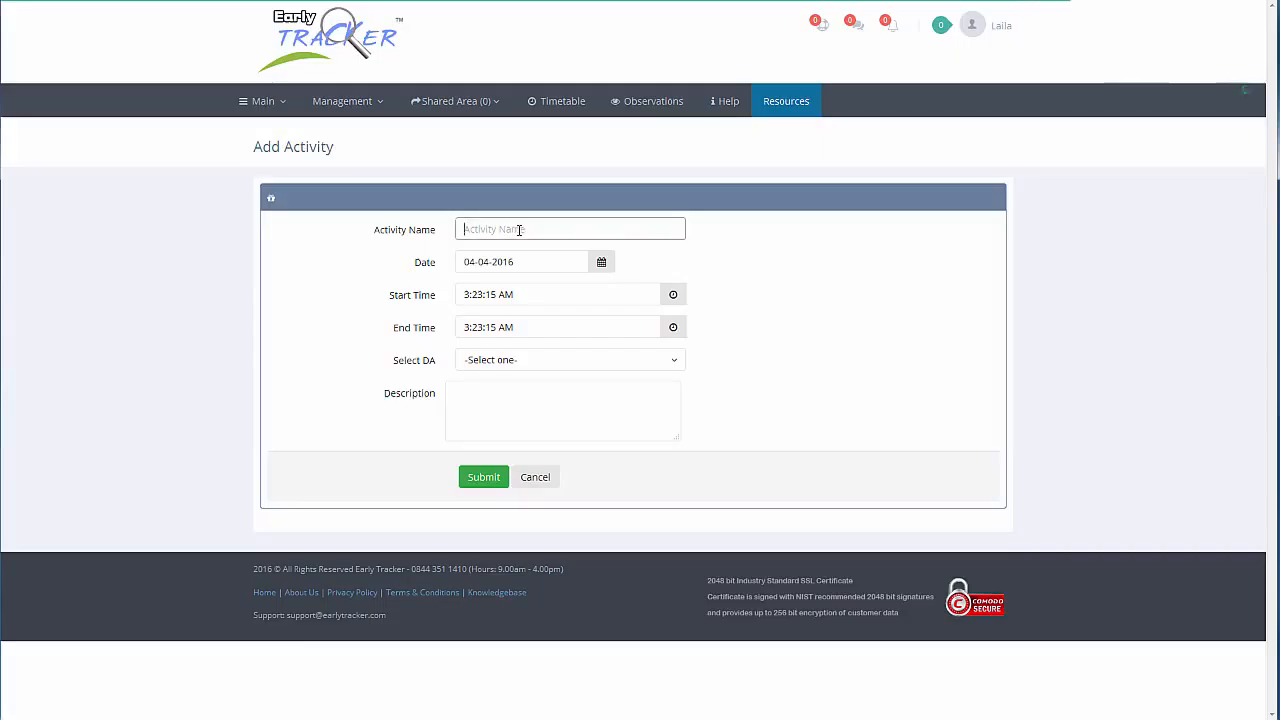
{"action": "type", "text": "Look"}
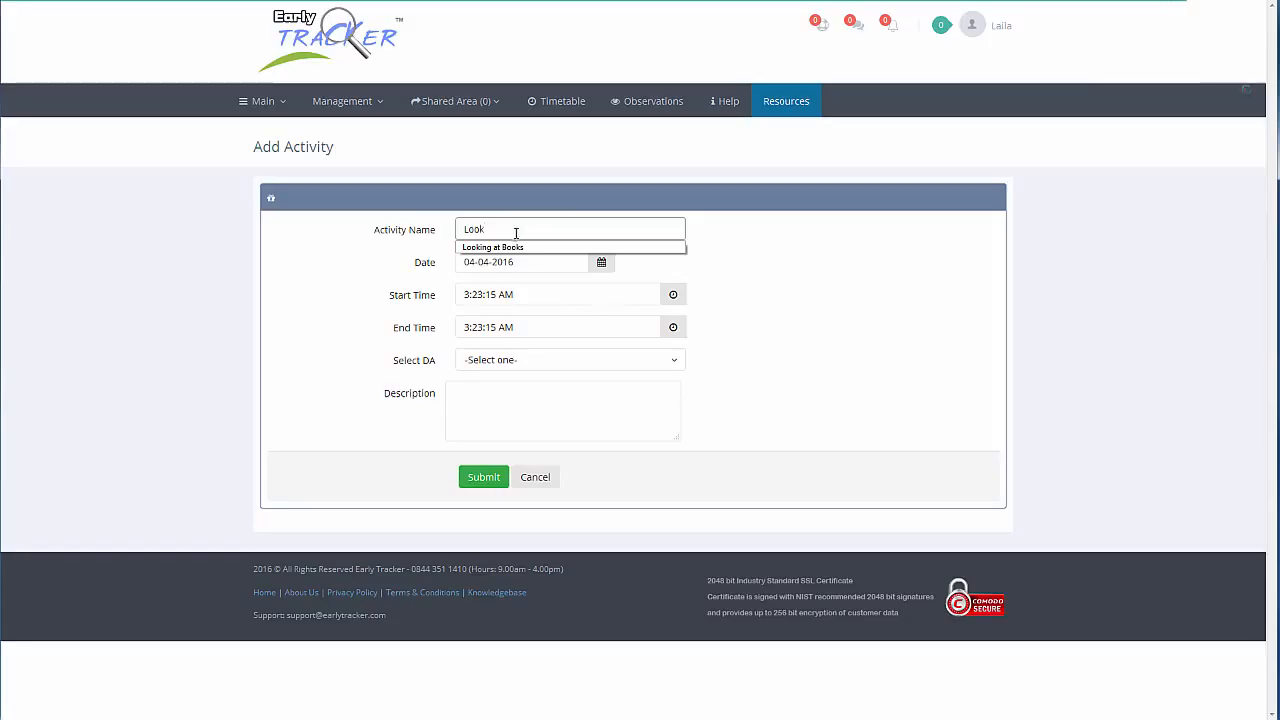
{"action": "left_click", "coordinate": [516, 248]}
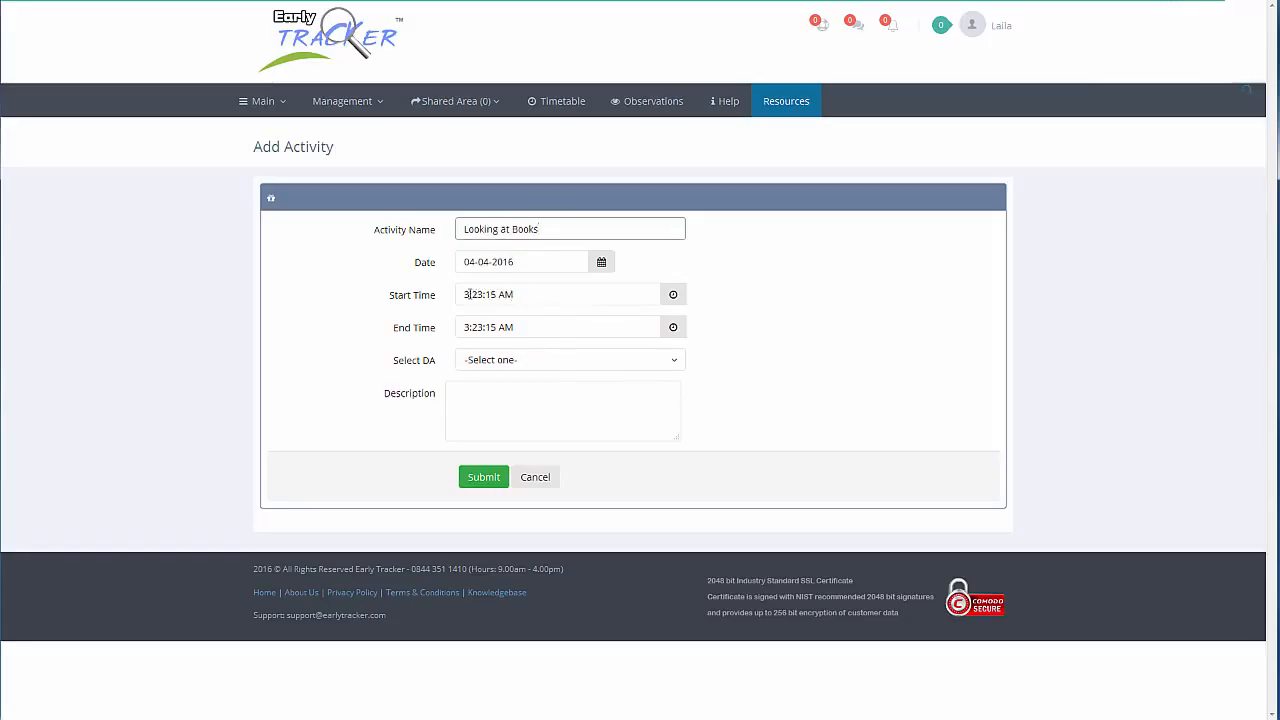
Set the start time of the Looking at Books activity to 11:00:00 AM
{"action": "left_click", "coordinate": [675, 296]}
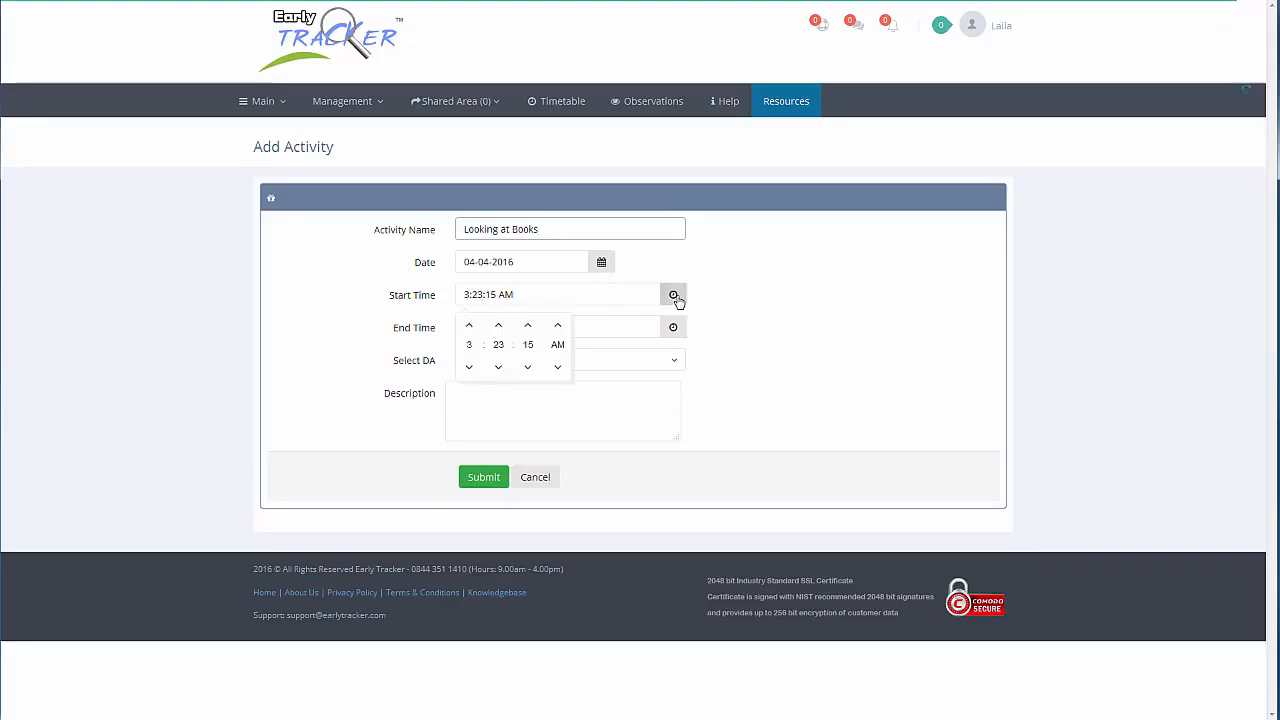
{"action": "left_click", "coordinate": [466, 344]}
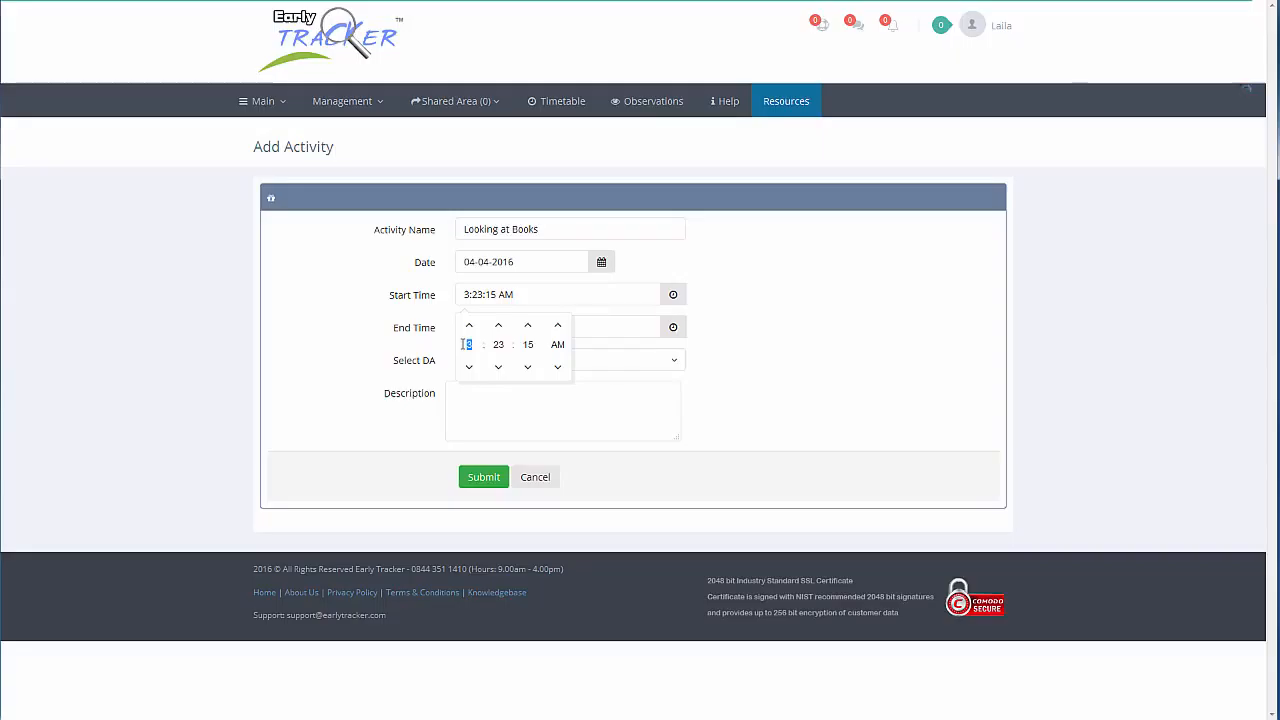
{"action": "type", "text": "11"}
{"action": "left_click", "coordinate": [504, 345]}
{"action": "type", "text": "00"}
{"action": "left_click", "coordinate": [527, 345]}
{"action": "type", "text": "00"}
{"action": "left_click", "coordinate": [740, 390]}
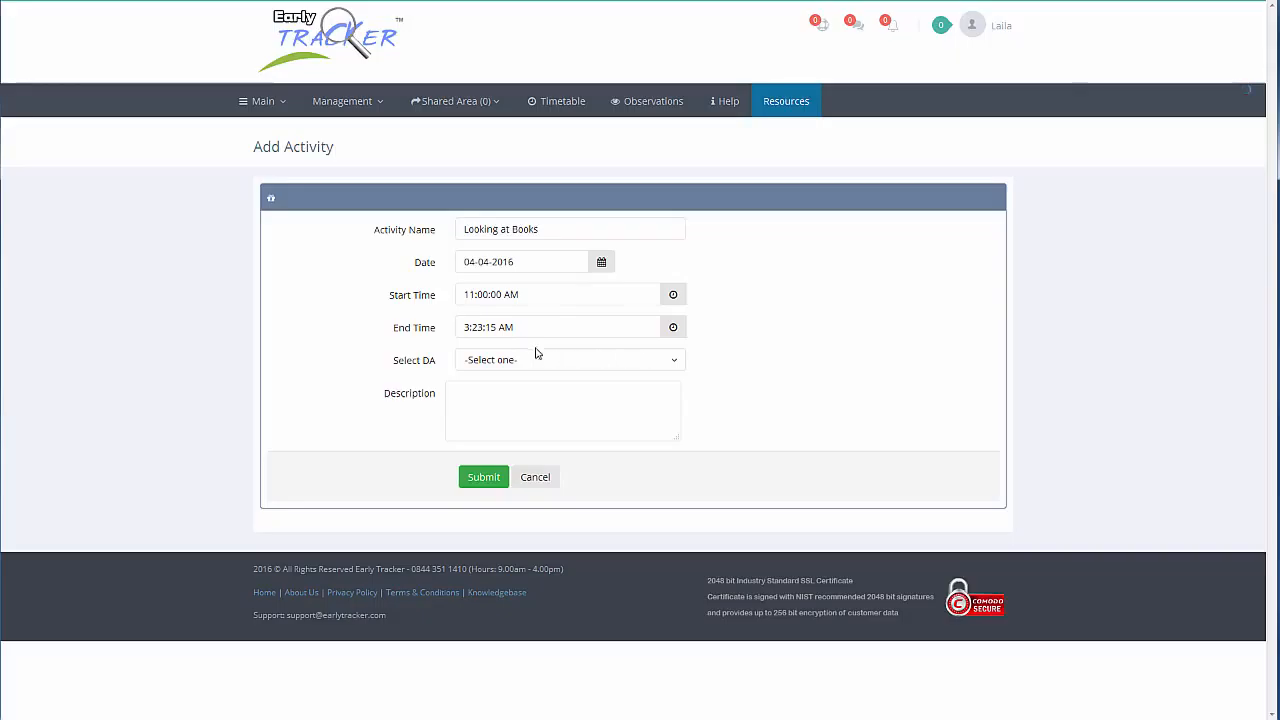
Set the end time of the Looking at Books activity to 12:00:00 PM
{"action": "left_click", "coordinate": [468, 327]}
{"action": "type", "text": "12:"}
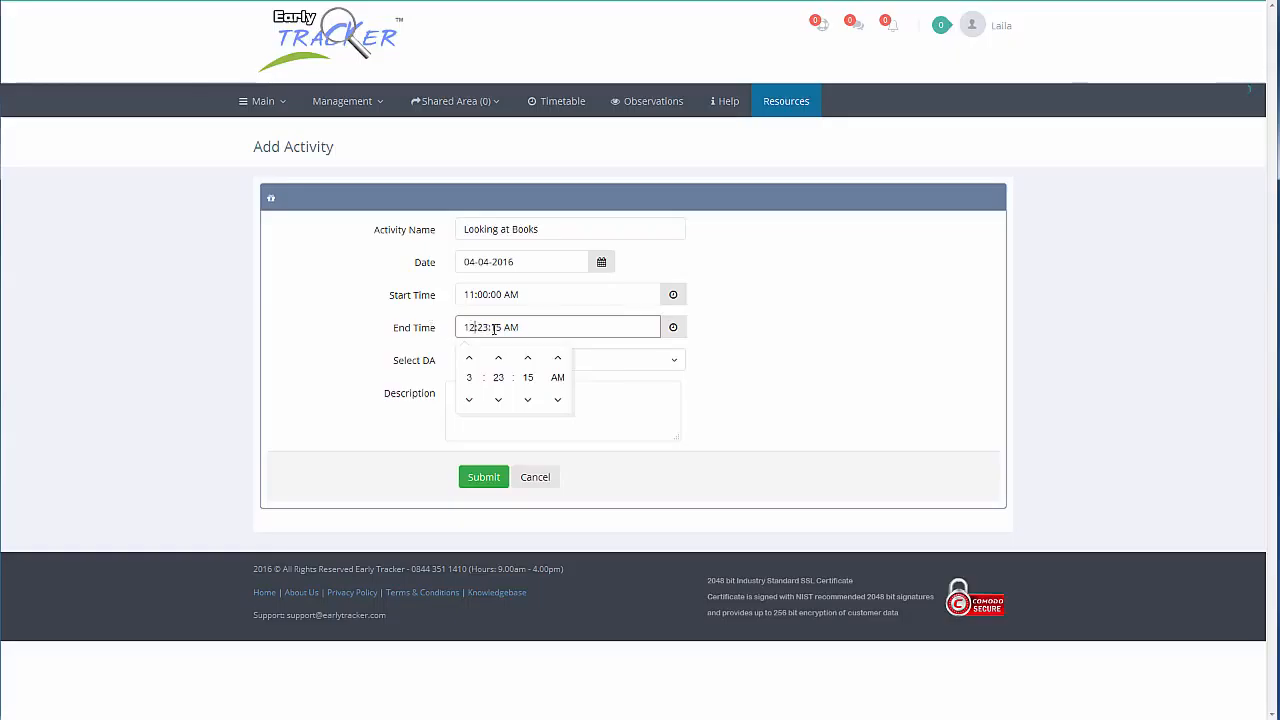
{"action": "type", "text": "00"}
{"action": "left_click", "coordinate": [497, 327]}
{"action": "type", "text": "00"}
{"action": "left_click", "coordinate": [558, 359]}
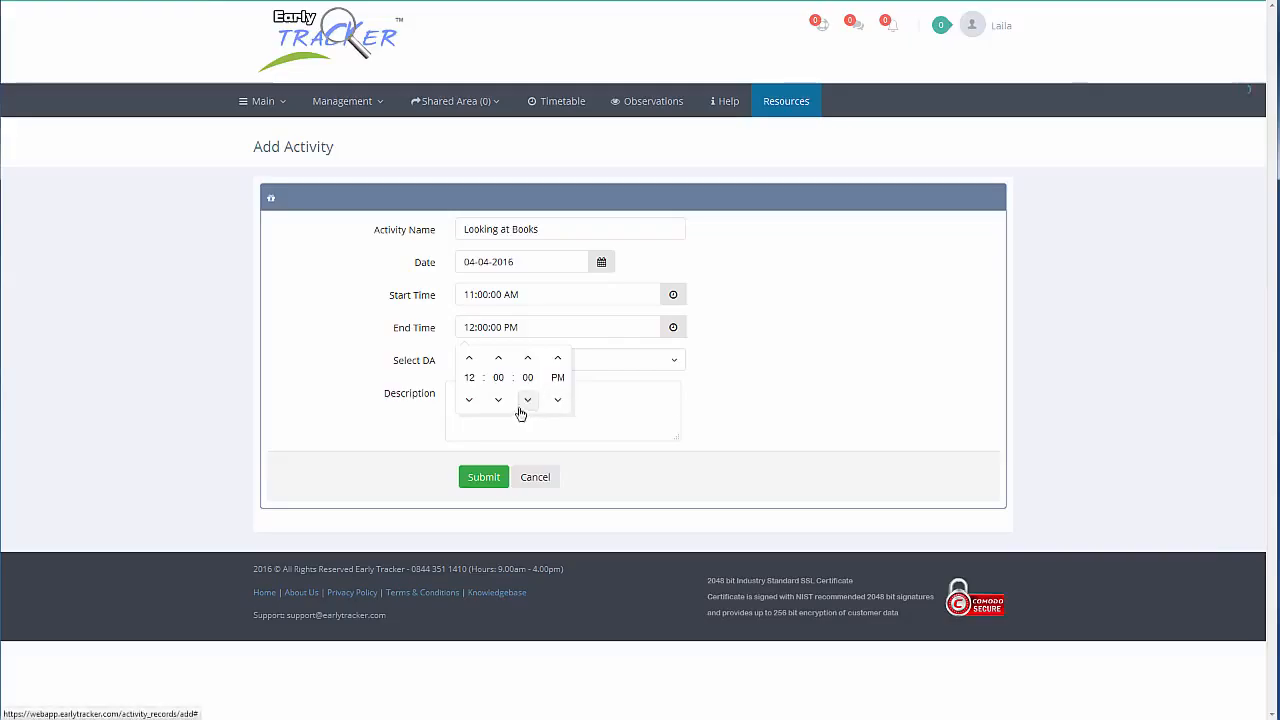
{"action": "left_click", "coordinate": [757, 375]}
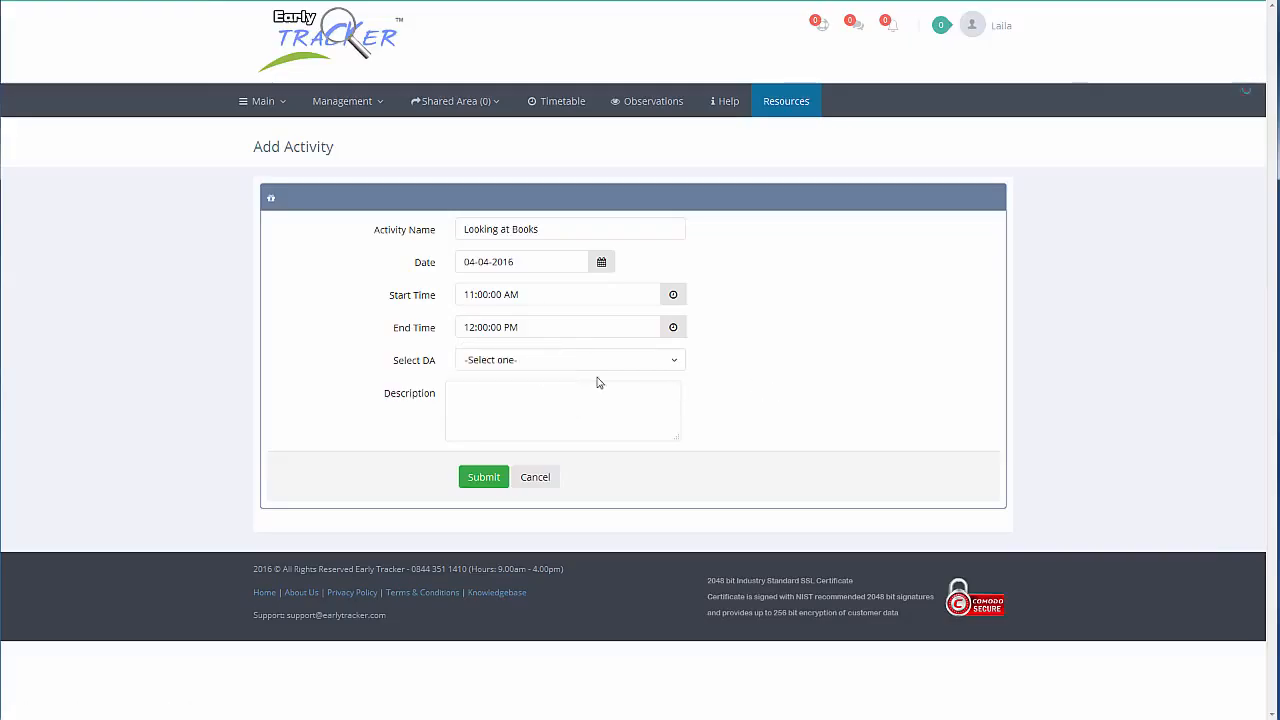
Assign only the development area L to the Looking at Books activity
{"action": "left_click", "coordinate": [677, 366]}
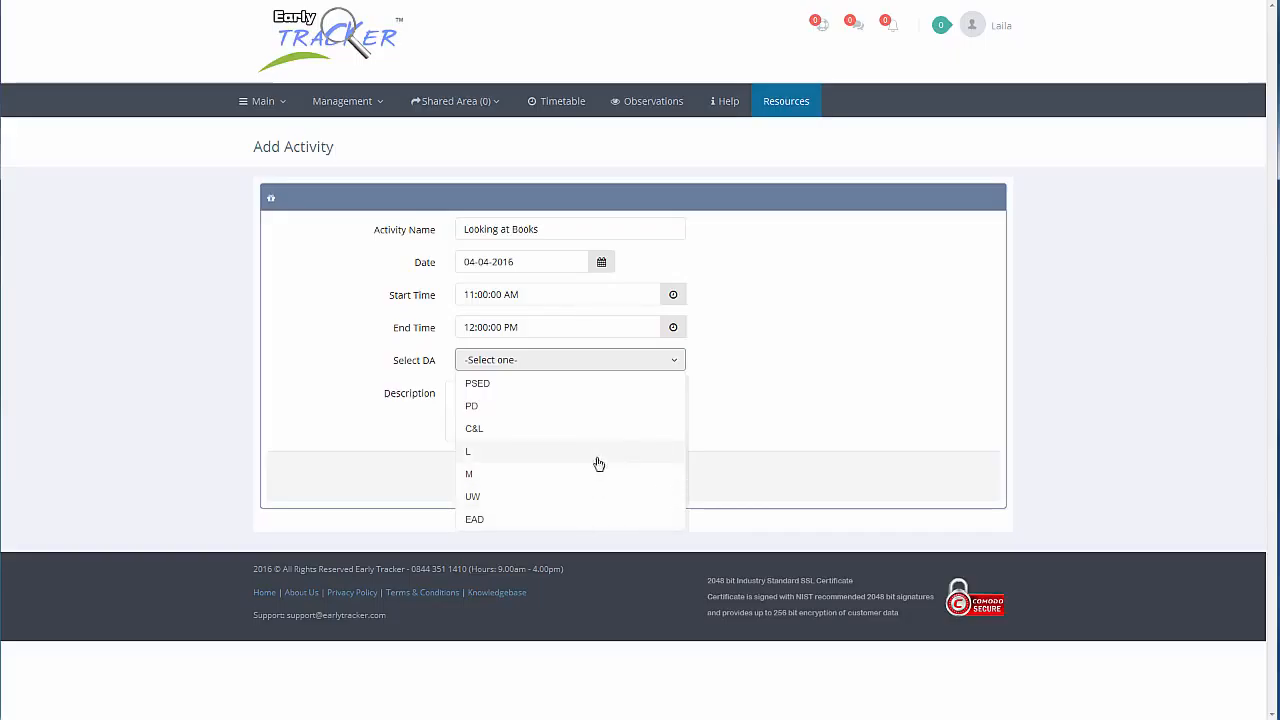
{"action": "left_click", "coordinate": [643, 462]}
{"action": "left_click", "coordinate": [650, 428]}
{"action": "left_click", "coordinate": [655, 408]}
{"action": "left_click", "coordinate": [645, 412]}
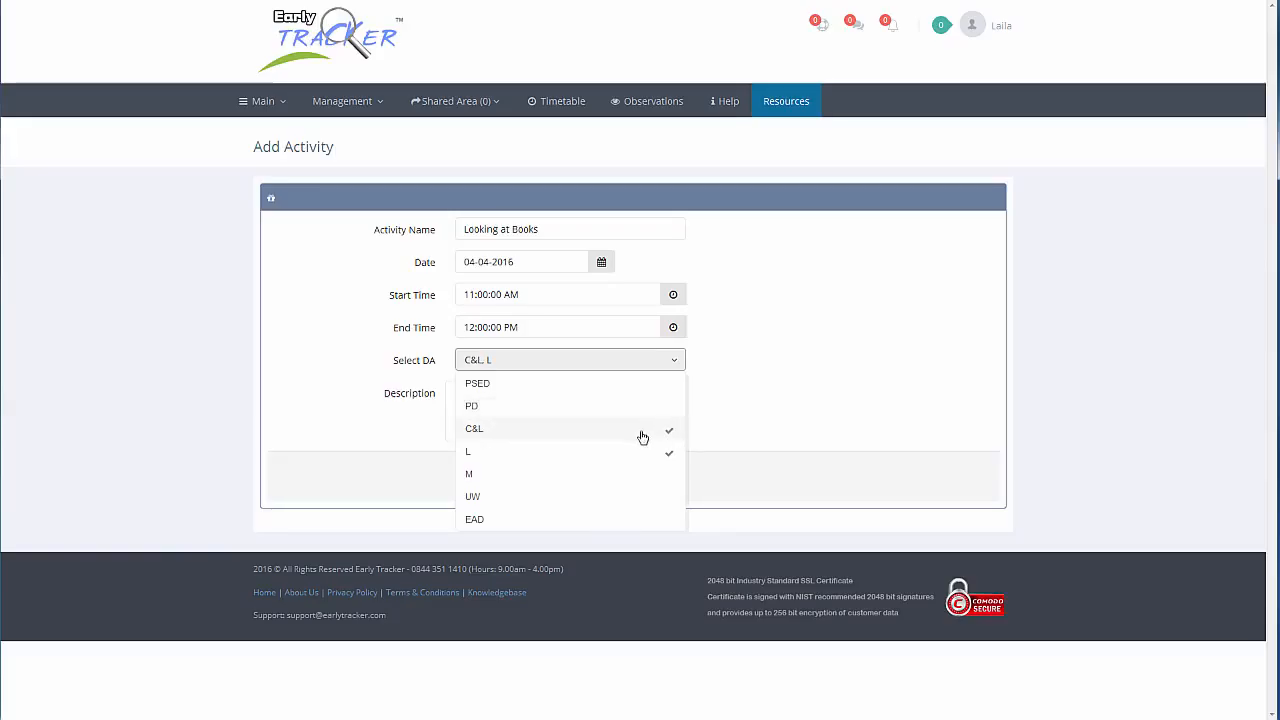
{"action": "left_click", "coordinate": [643, 435]}
{"action": "left_click", "coordinate": [640, 452]}
{"action": "left_click", "coordinate": [640, 457]}
{"action": "left_click", "coordinate": [810, 431]}
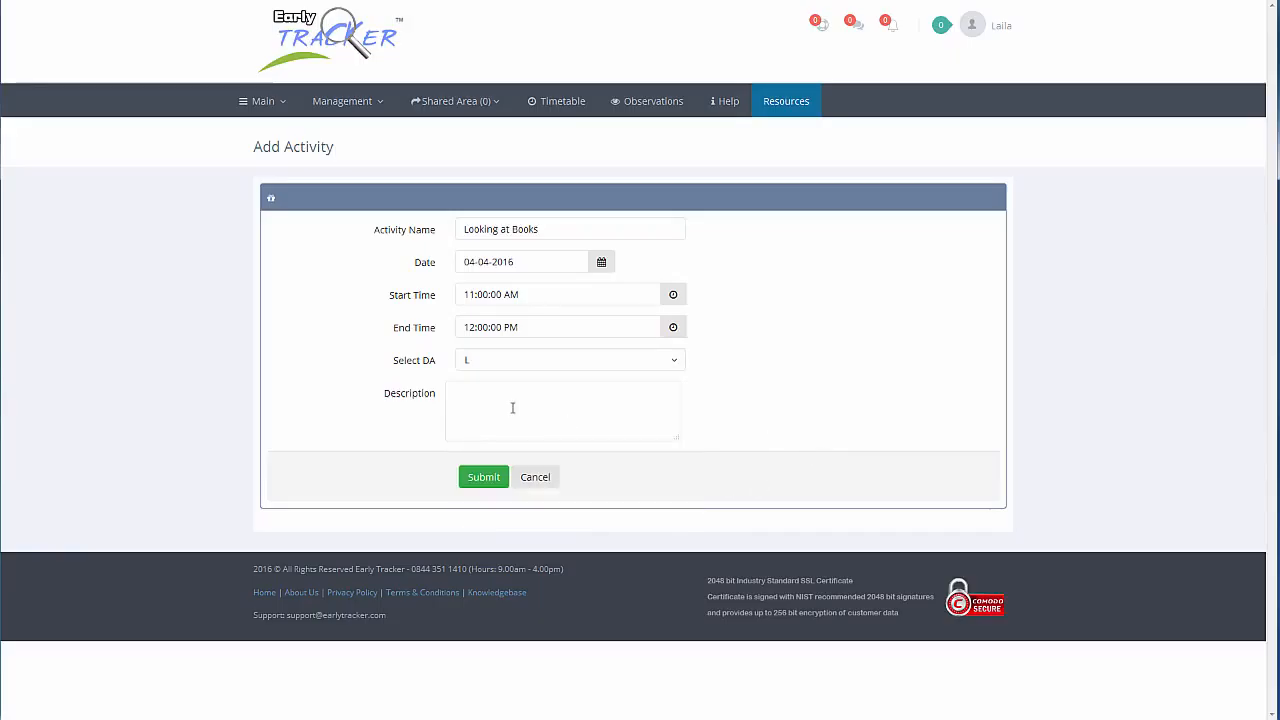
Enter the description "Opening the books the right way - turning pages." and submit the activity
{"action": "left_click", "coordinate": [512, 408]}
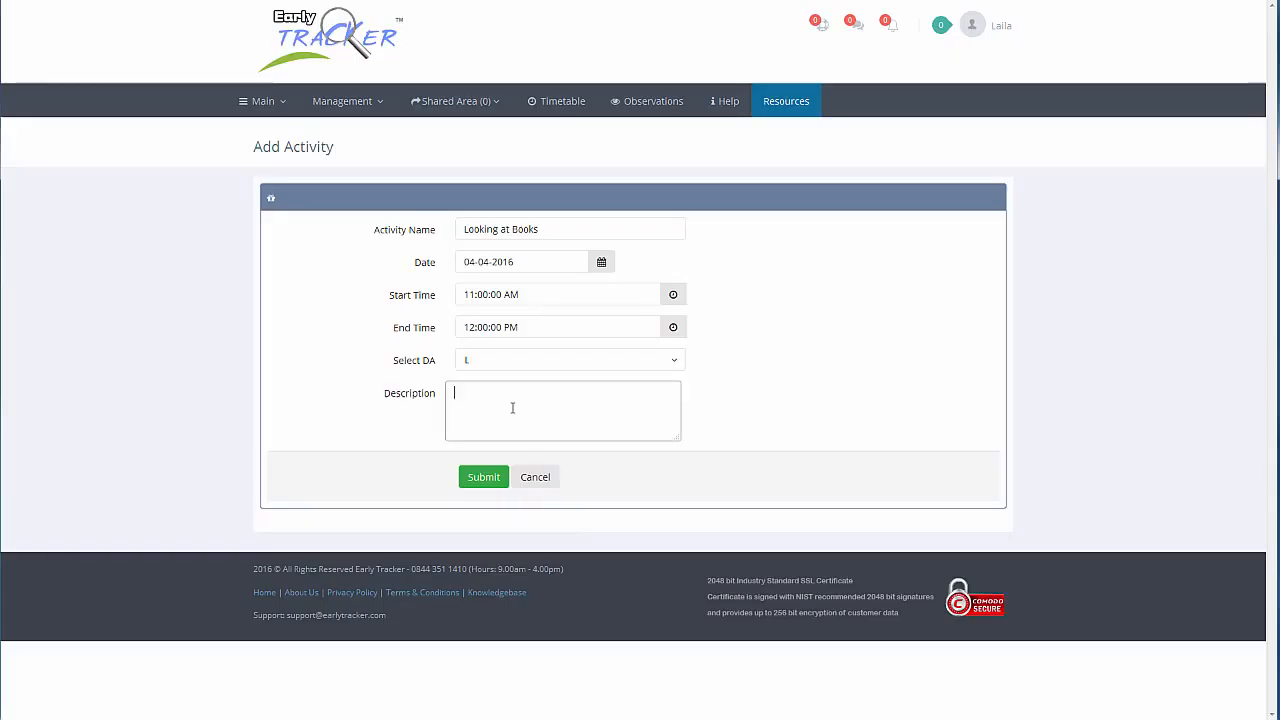
{"action": "type", "text": "Opening the book"}
{"action": "key", "text": "BackSpace"}
{"action": "key", "text": "BackSpace"}
{"action": "type", "text": "ks the right way - turning pages"}
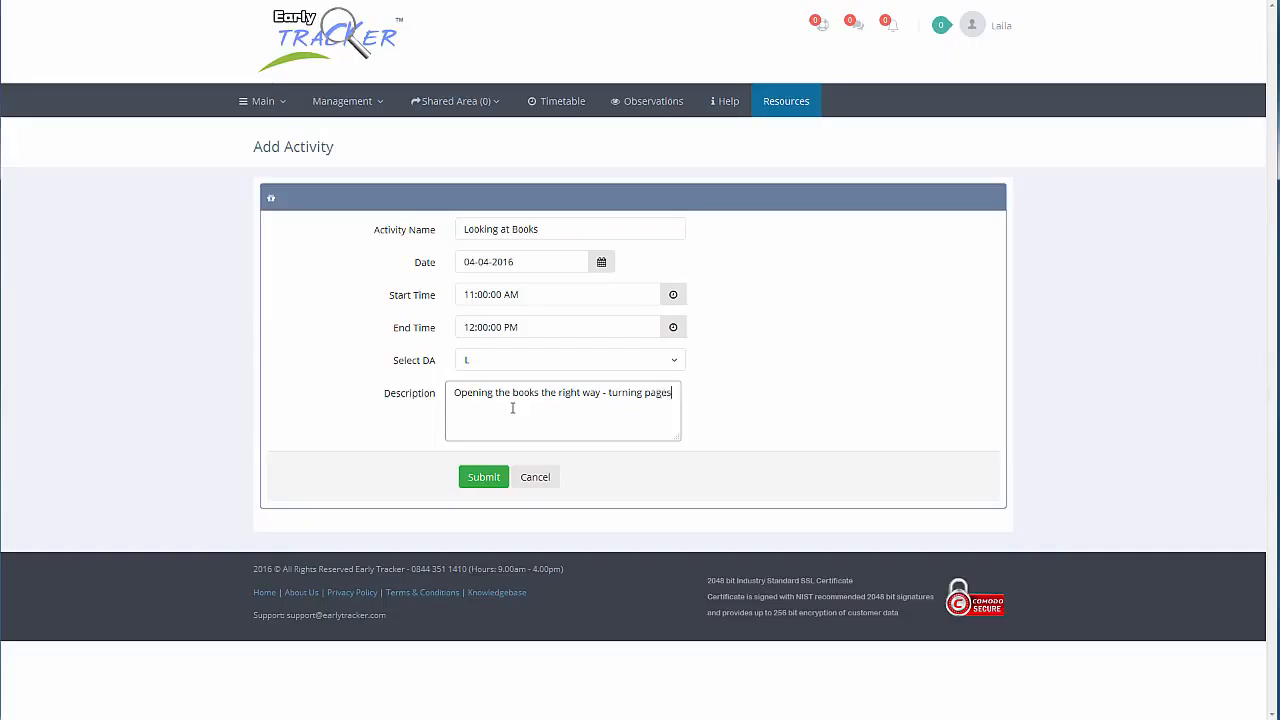
{"action": "type", "text": "."}
{"action": "left_click", "coordinate": [485, 481]}
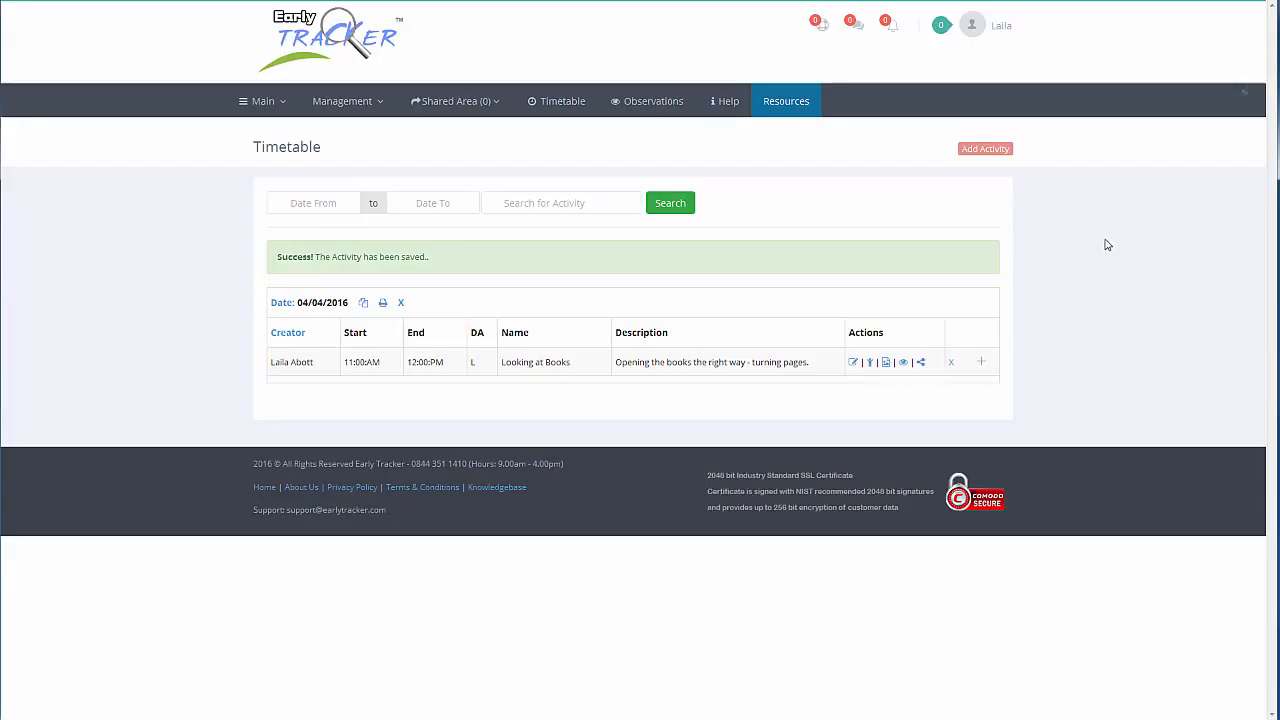
Start another timetable activity and name it "Hand Print Pictures"
{"action": "left_click", "coordinate": [984, 152]}
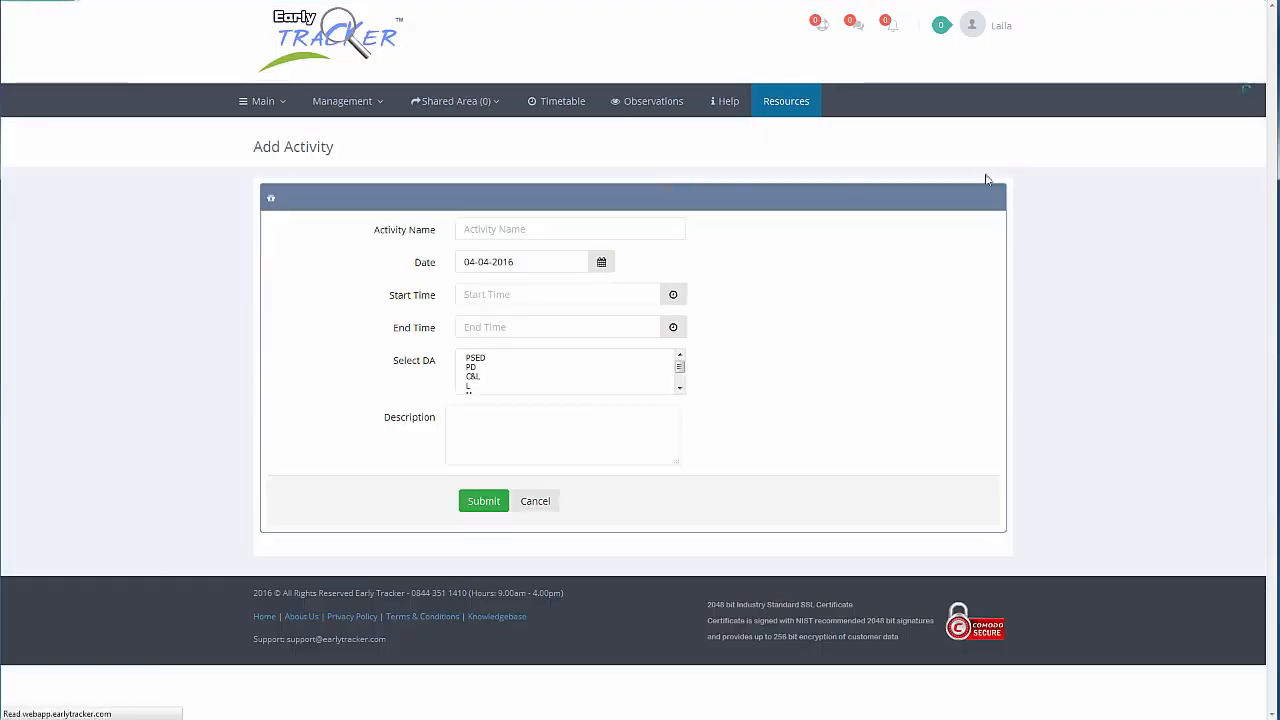
{"action": "left_click", "coordinate": [513, 229]}
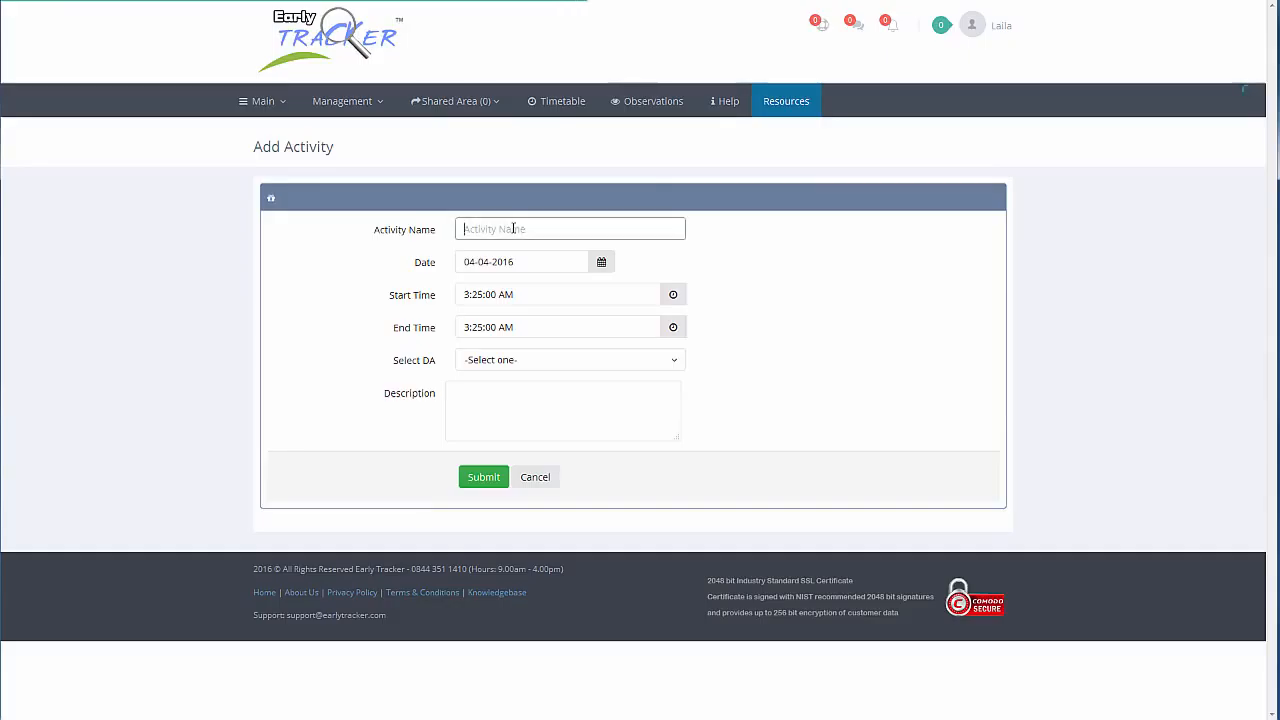
{"action": "type", "text": "Hand Print"}
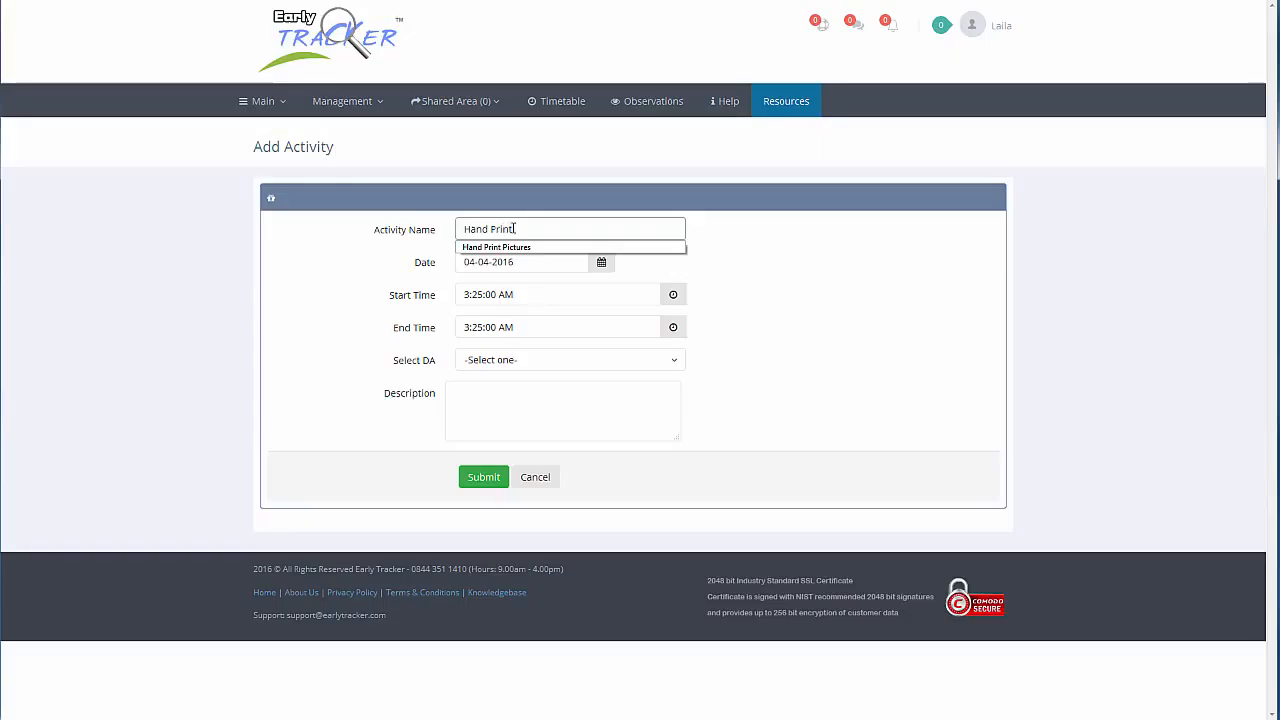
{"action": "type", "text": " Pictures"}
{"action": "left_click", "coordinate": [748, 277]}
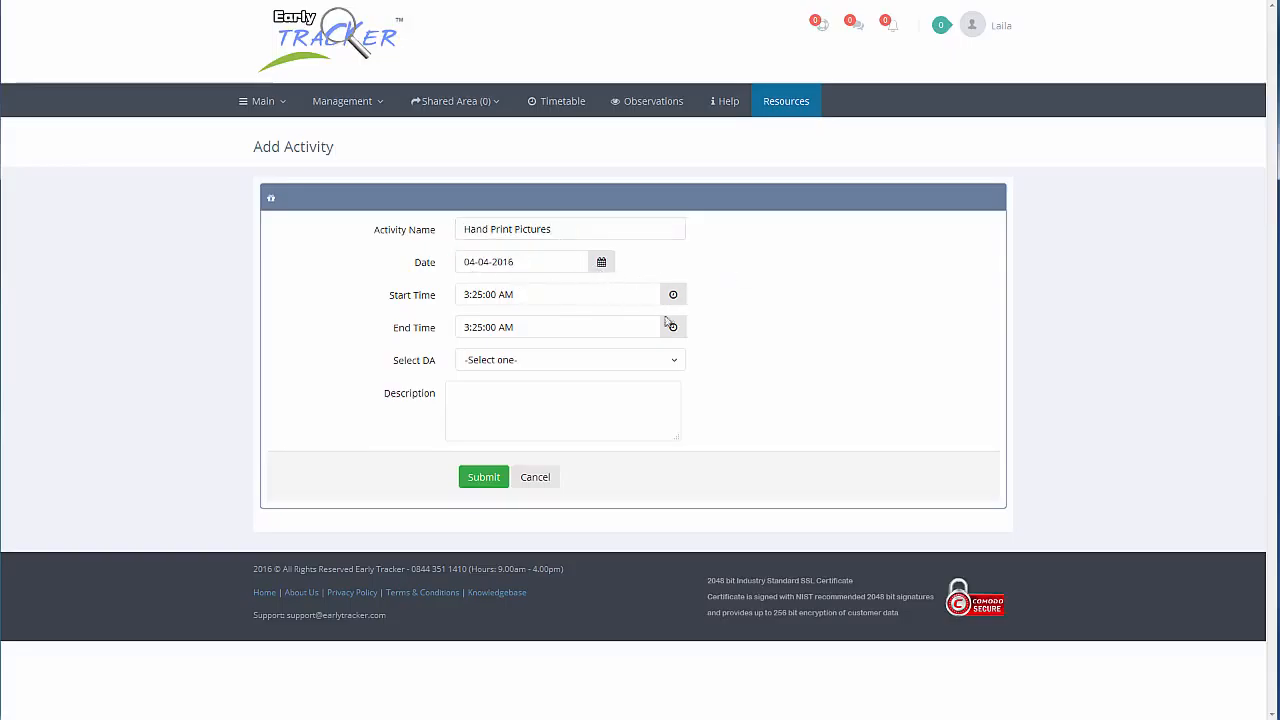
Set the start time of the Hand Print Pictures activity to 10:00:00 AM
{"action": "left_click", "coordinate": [462, 295]}
{"action": "left_click", "coordinate": [470, 344]}
{"action": "type", "text": "10"}
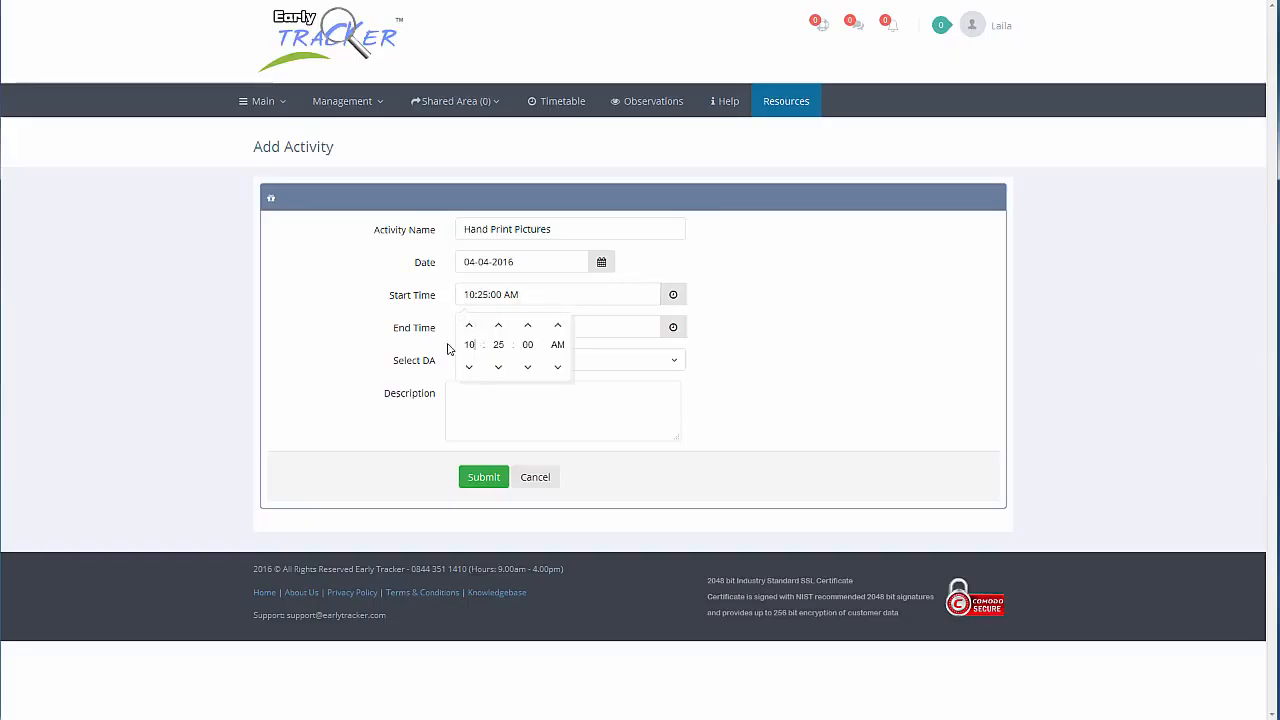
{"action": "left_click", "coordinate": [499, 344]}
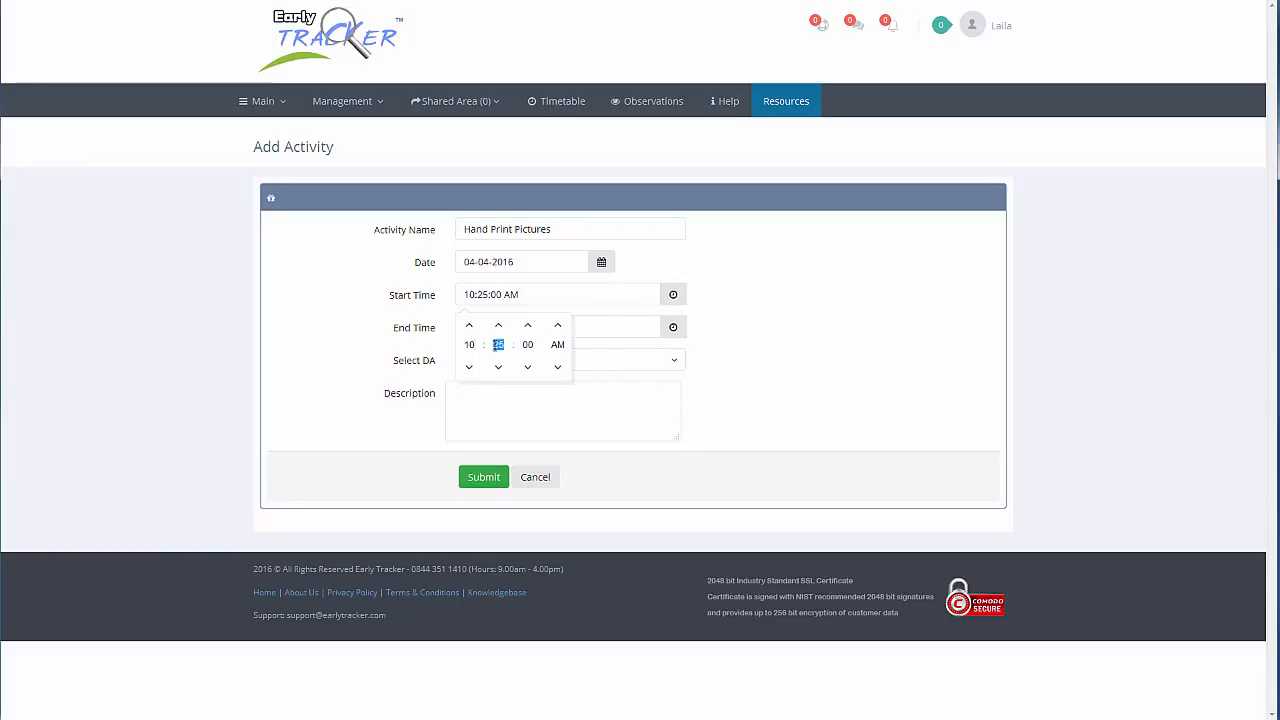
{"action": "type", "text": "00"}
{"action": "left_click", "coordinate": [797, 375]}
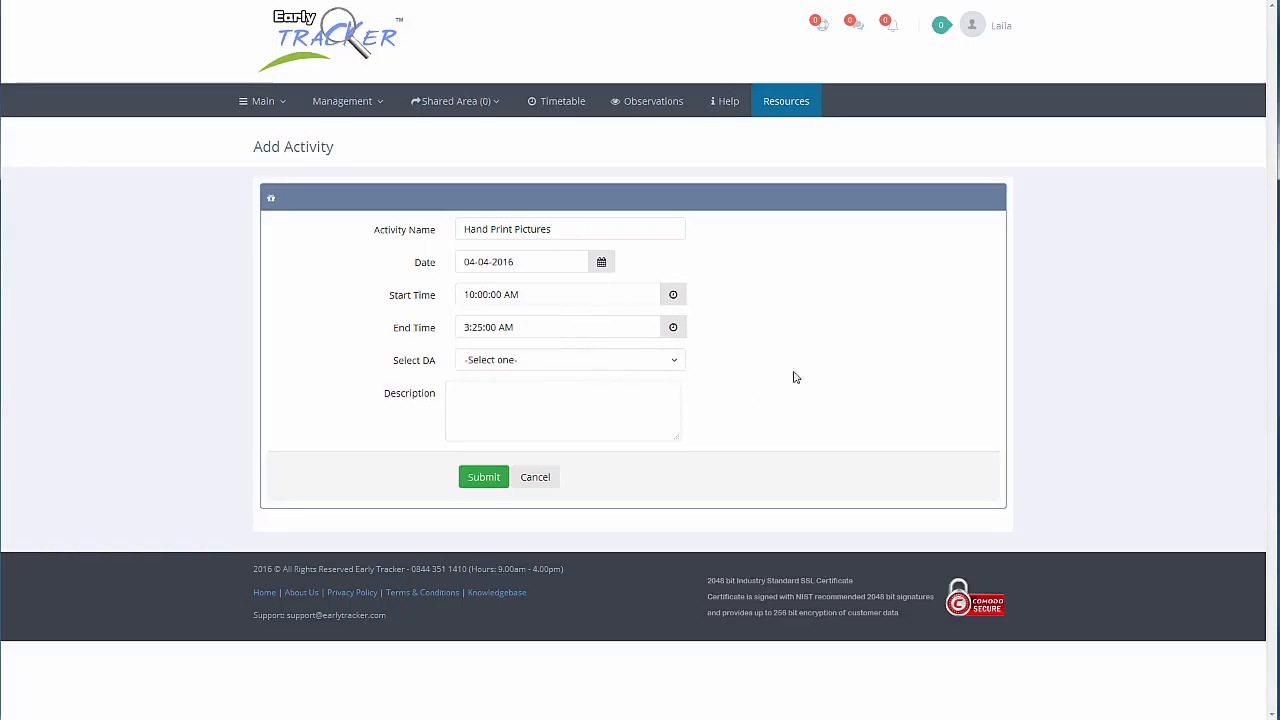
Set the end time of the Hand Print Pictures activity to 11:00:00 AM
{"action": "left_click", "coordinate": [480, 327]}
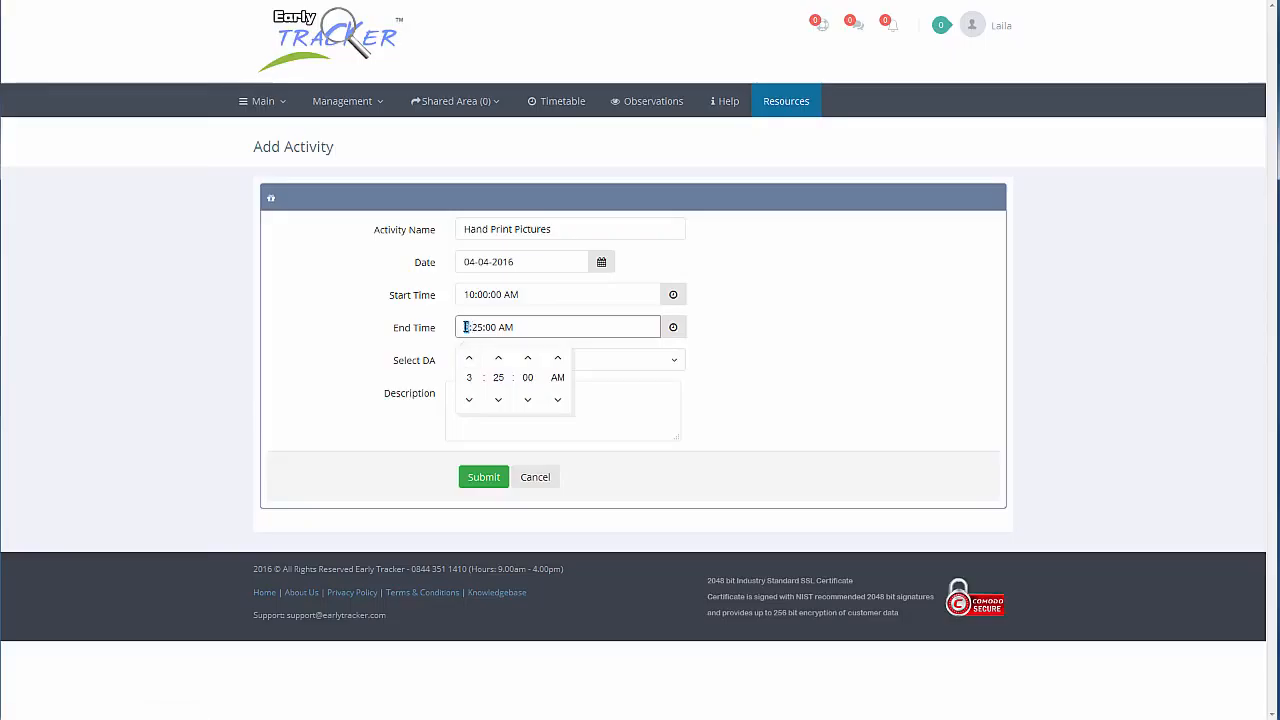
{"action": "type", "text": "11"}
{"action": "double_click", "coordinate": [484, 327]}
{"action": "left_click", "coordinate": [804, 370]}
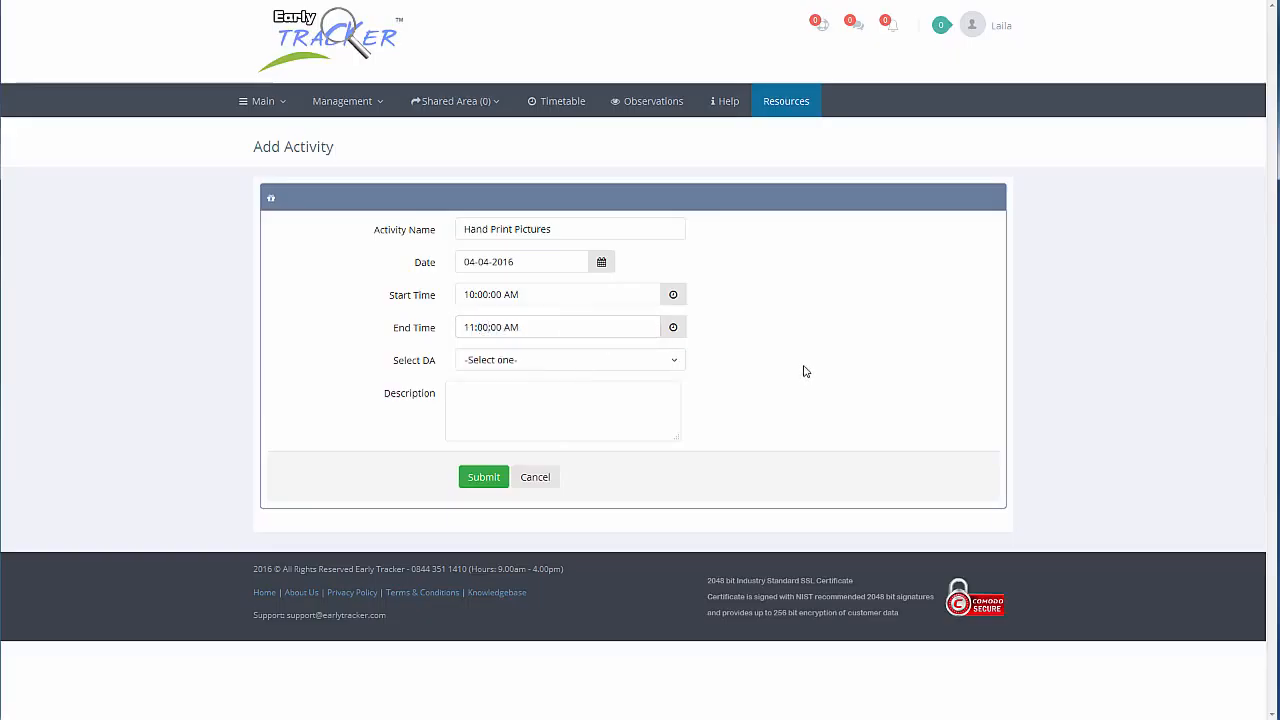
Assign the development areas PD and C&L to the Hand Print Pictures activity
{"action": "left_click", "coordinate": [676, 365]}
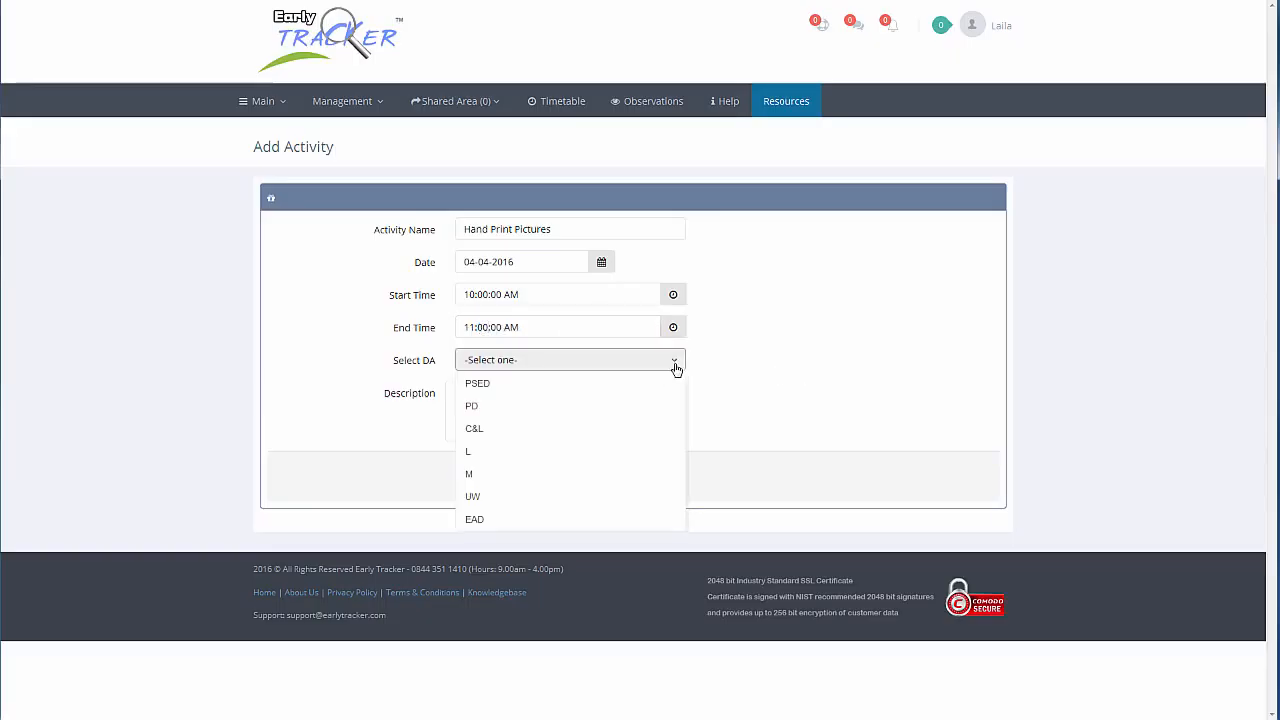
{"action": "left_click", "coordinate": [563, 413]}
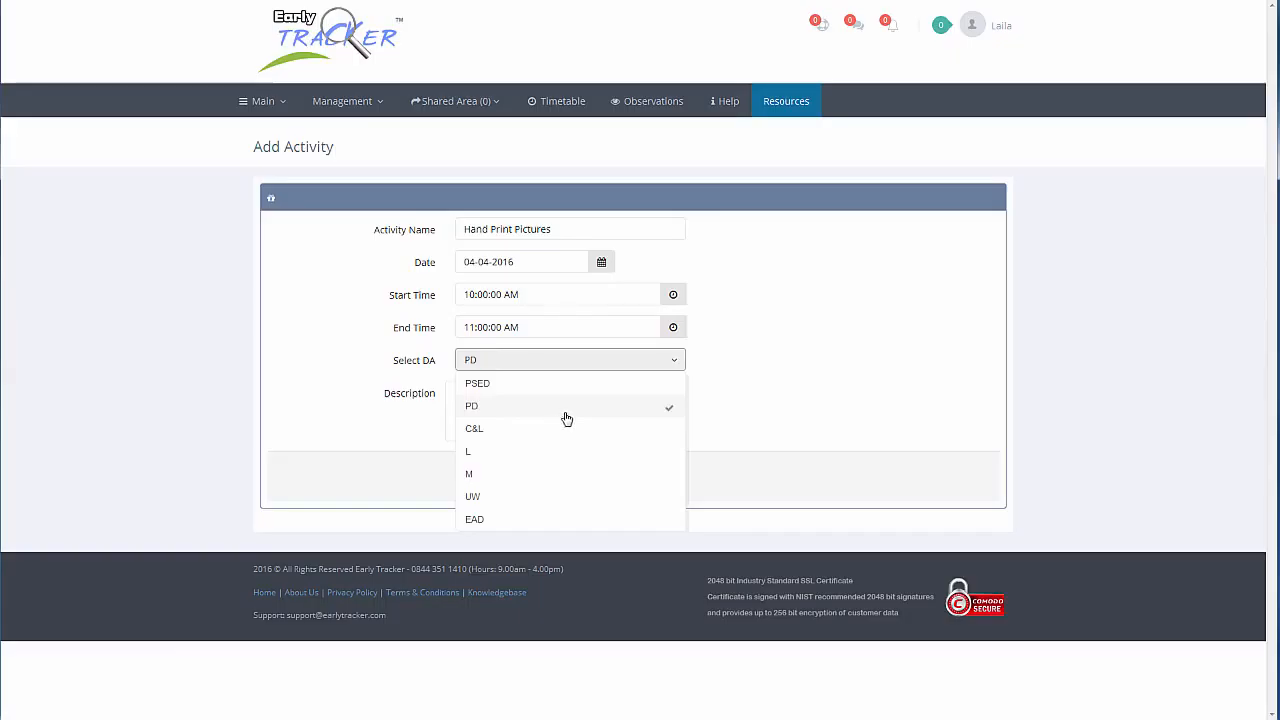
{"action": "left_click", "coordinate": [650, 433]}
{"action": "left_click", "coordinate": [755, 417]}
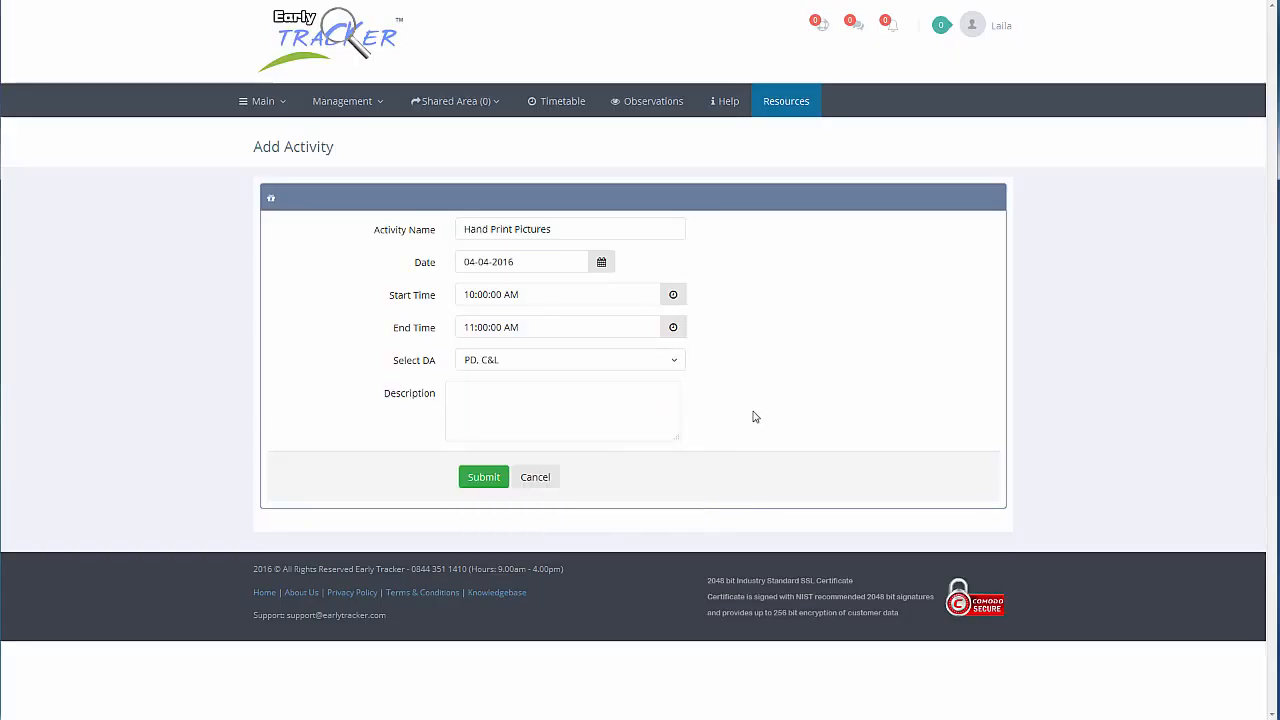
Enter the description "Children to have a sensory experience turning their hand prints into different animals." and submit the activity
{"action": "left_click", "coordinate": [566, 413]}
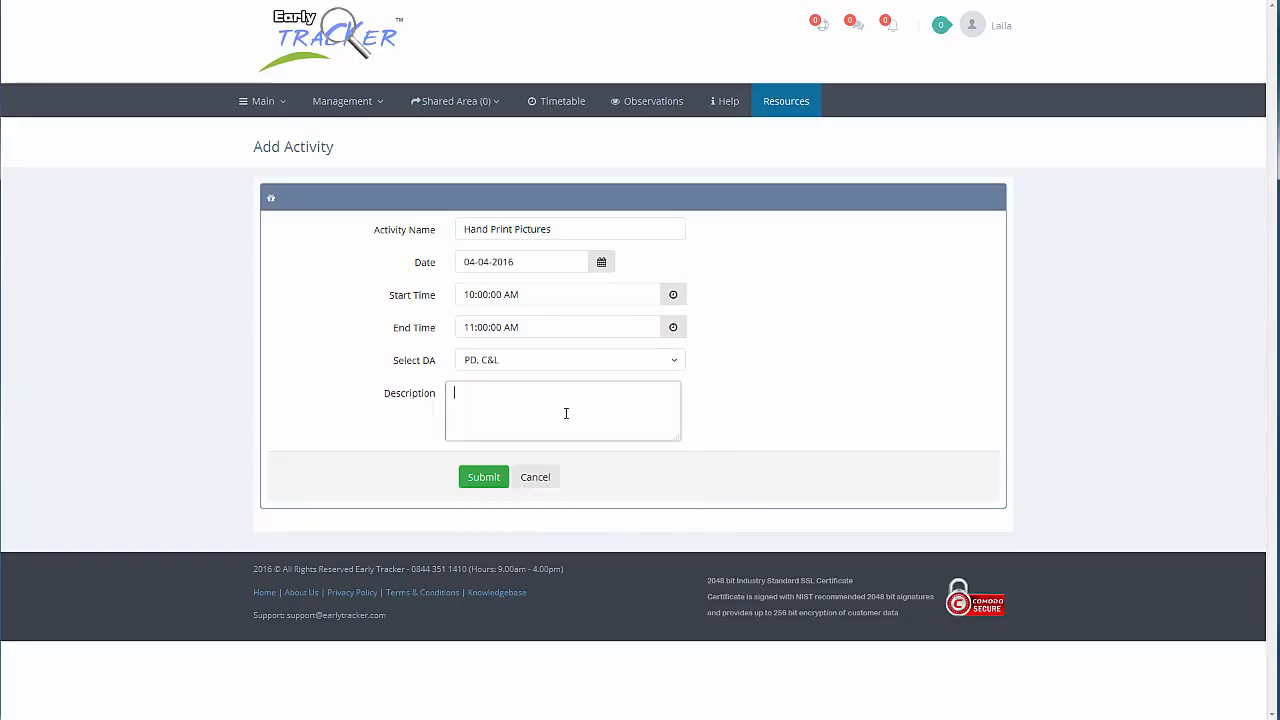
{"action": "type", "text": "Children"}
{"action": "type", "text": " to have a sen"}
{"action": "type", "text": "sor"}
{"action": "type", "text": "y experience "}
{"action": "type", "text": "turning"}
{"action": "type", "text": " their han"}
{"action": "type", "text": "d prints"}
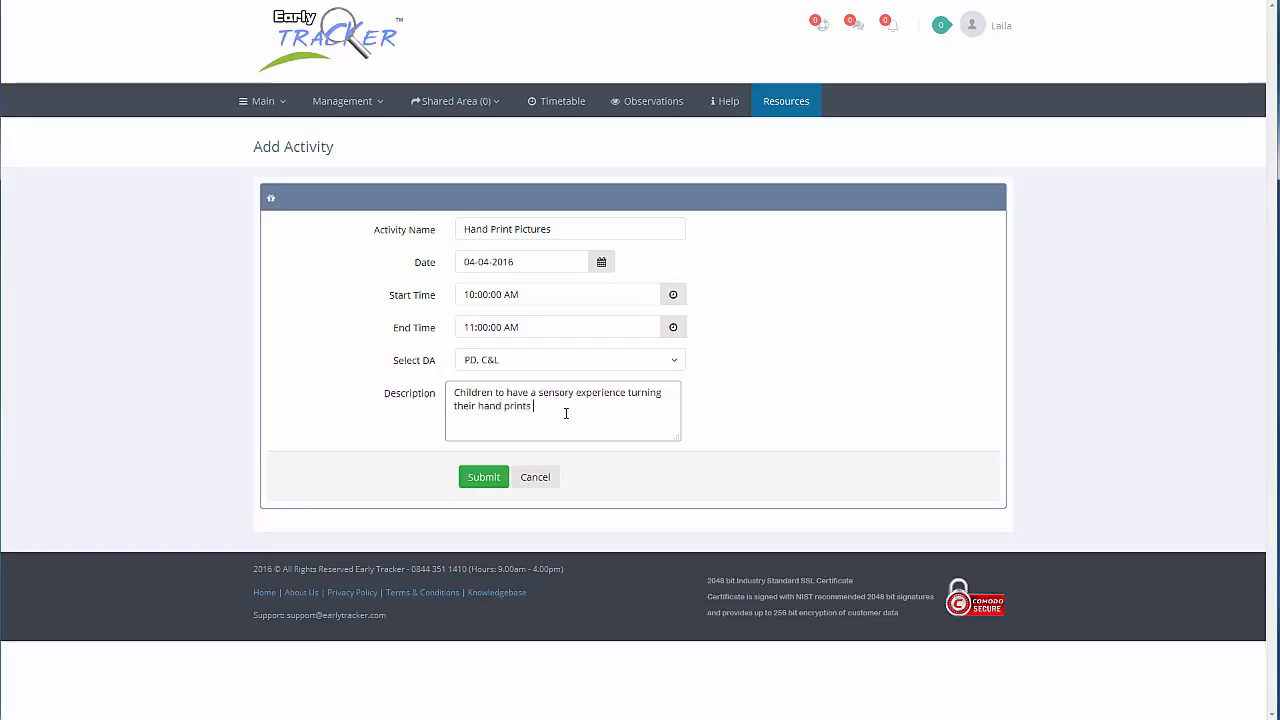
{"action": "type", "text": " into "}
{"action": "type", "text": "dif"}
{"action": "type", "text": "imals.ferent an"}
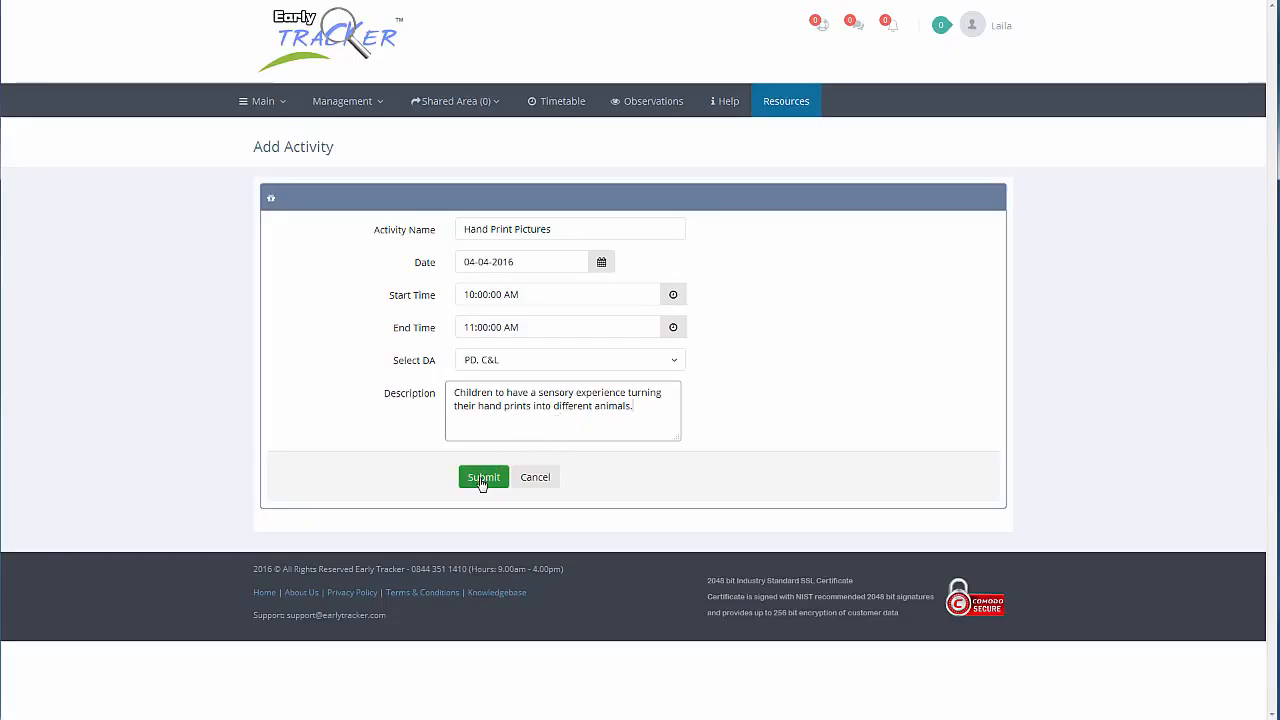
{"action": "left_click", "coordinate": [481, 480]}
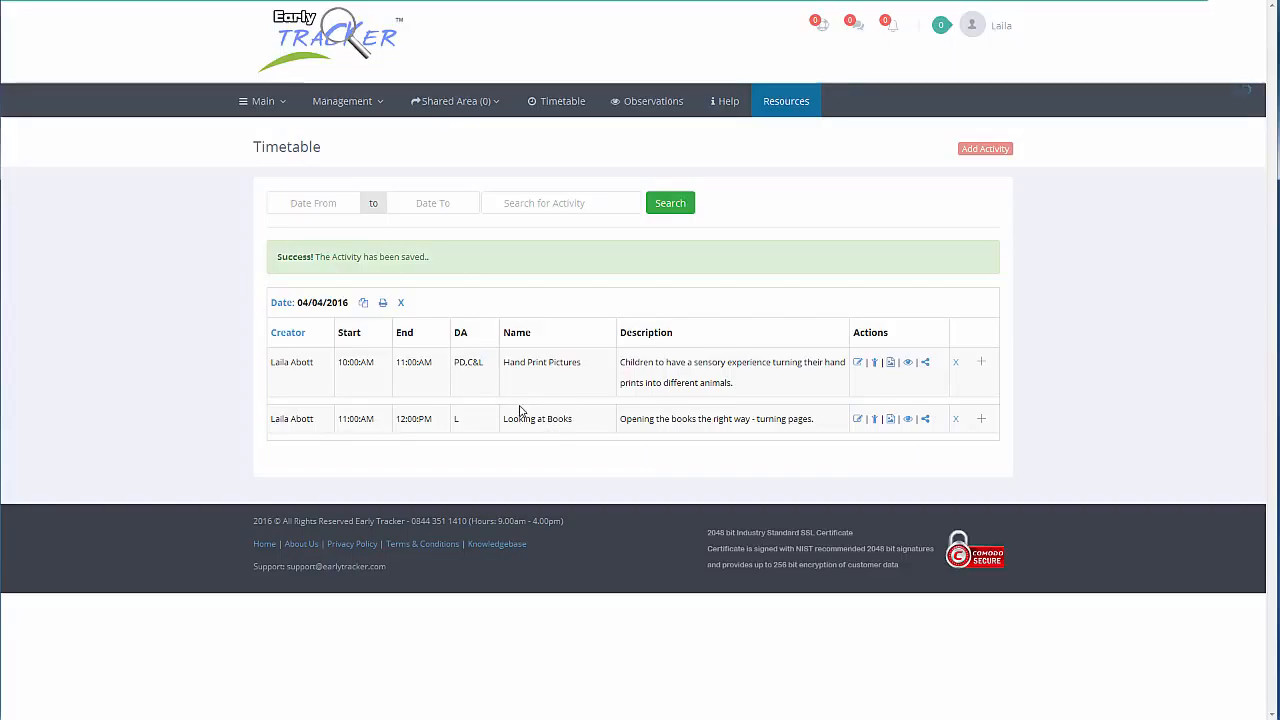
Add a new activity named "Circle Time" with its date set to 05-04-2016
{"action": "left_click", "coordinate": [990, 156]}
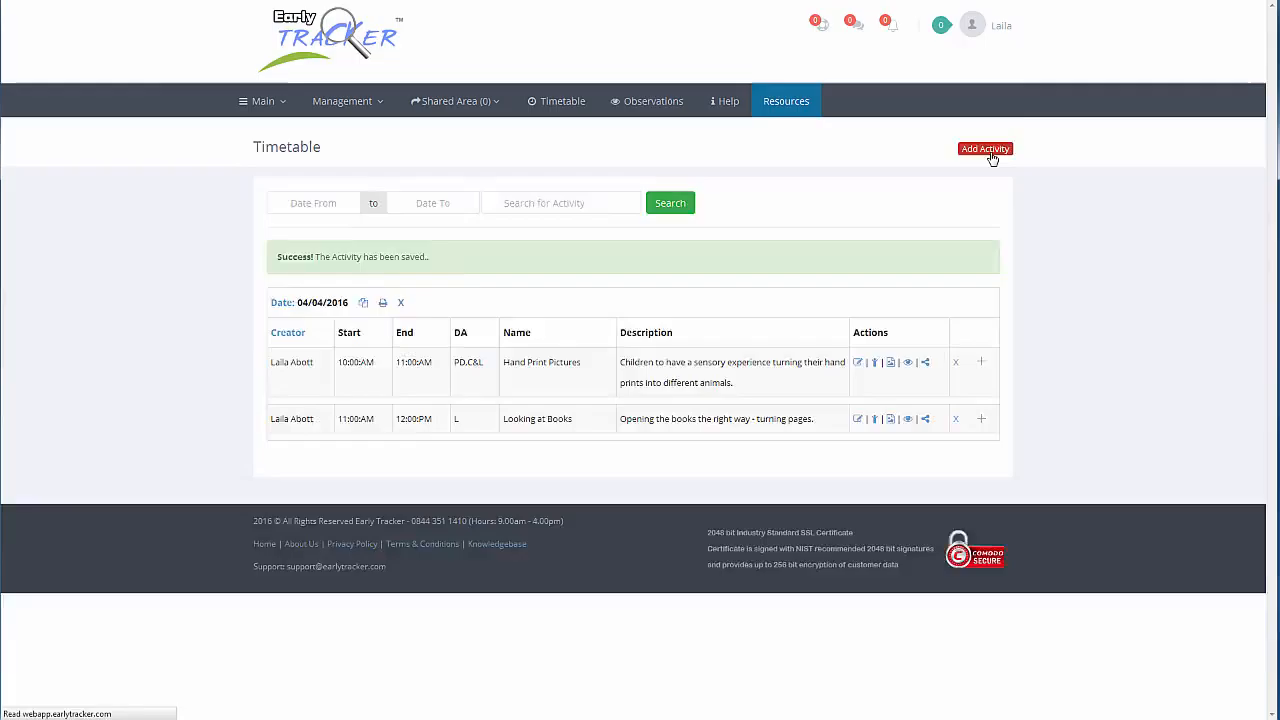
{"action": "left_click", "coordinate": [515, 231]}
{"action": "type", "text": "C"}
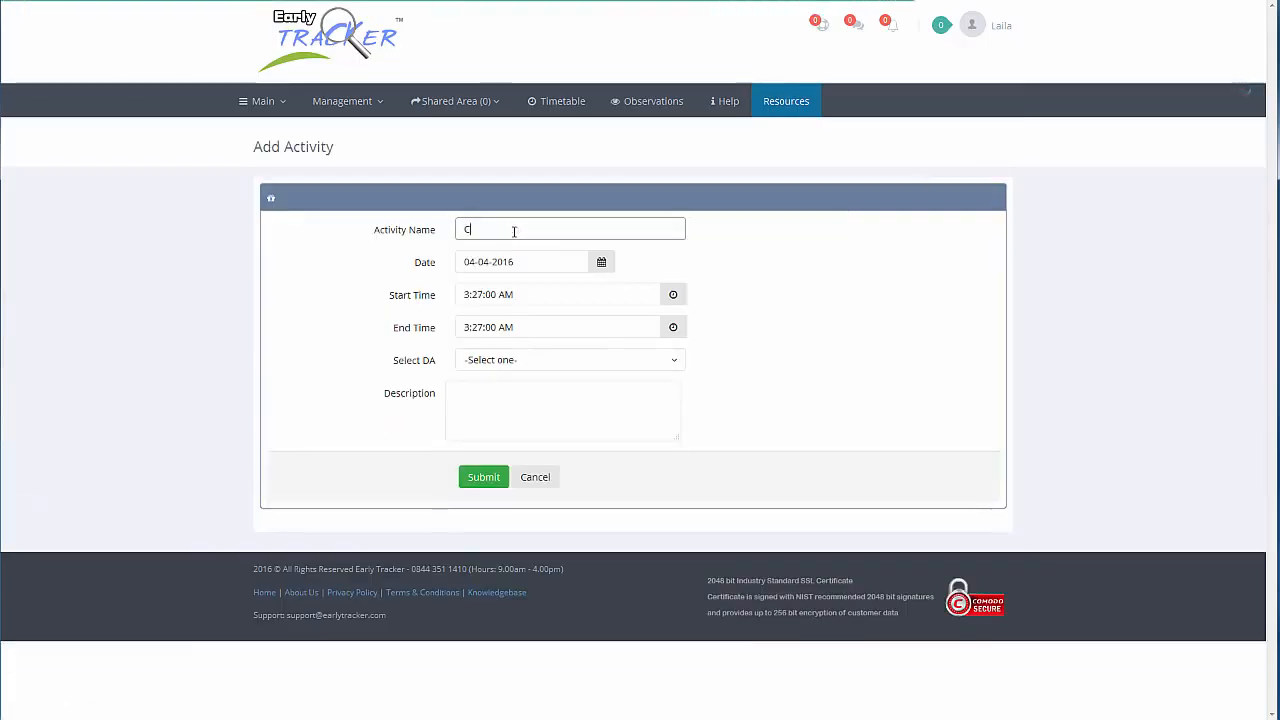
{"action": "type", "text": "ircle"}
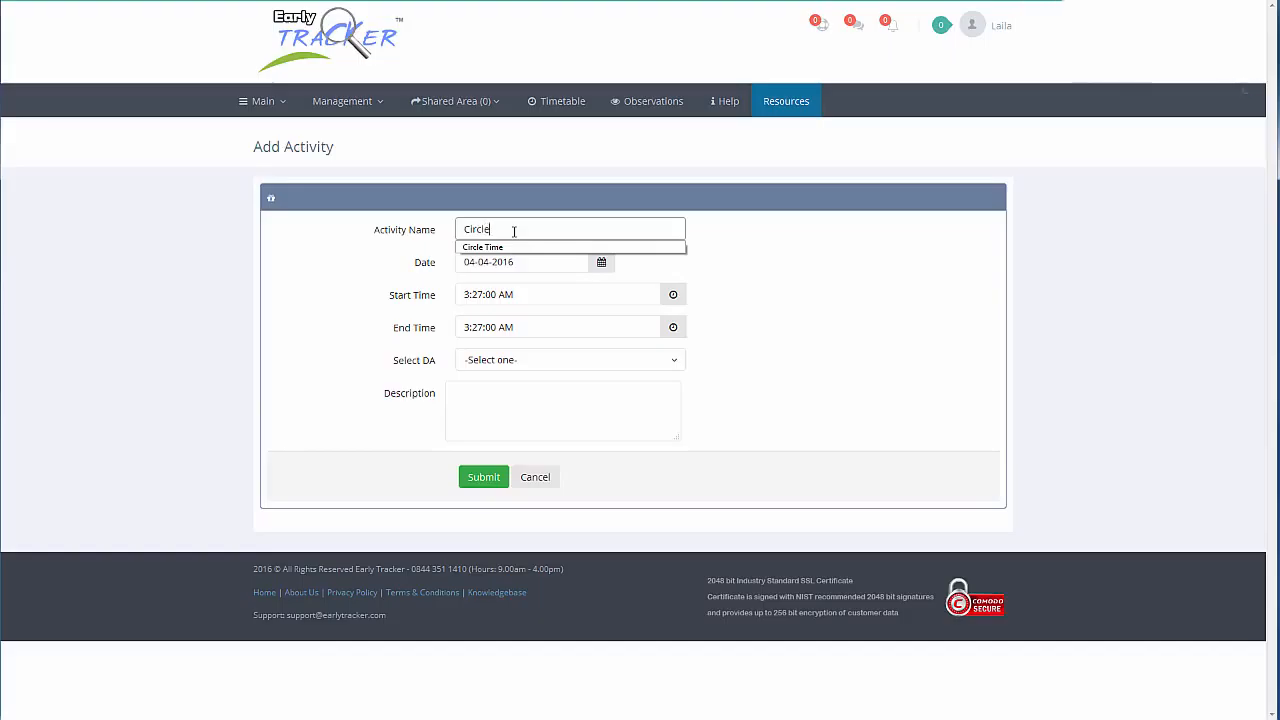
{"action": "left_click", "coordinate": [509, 248]}
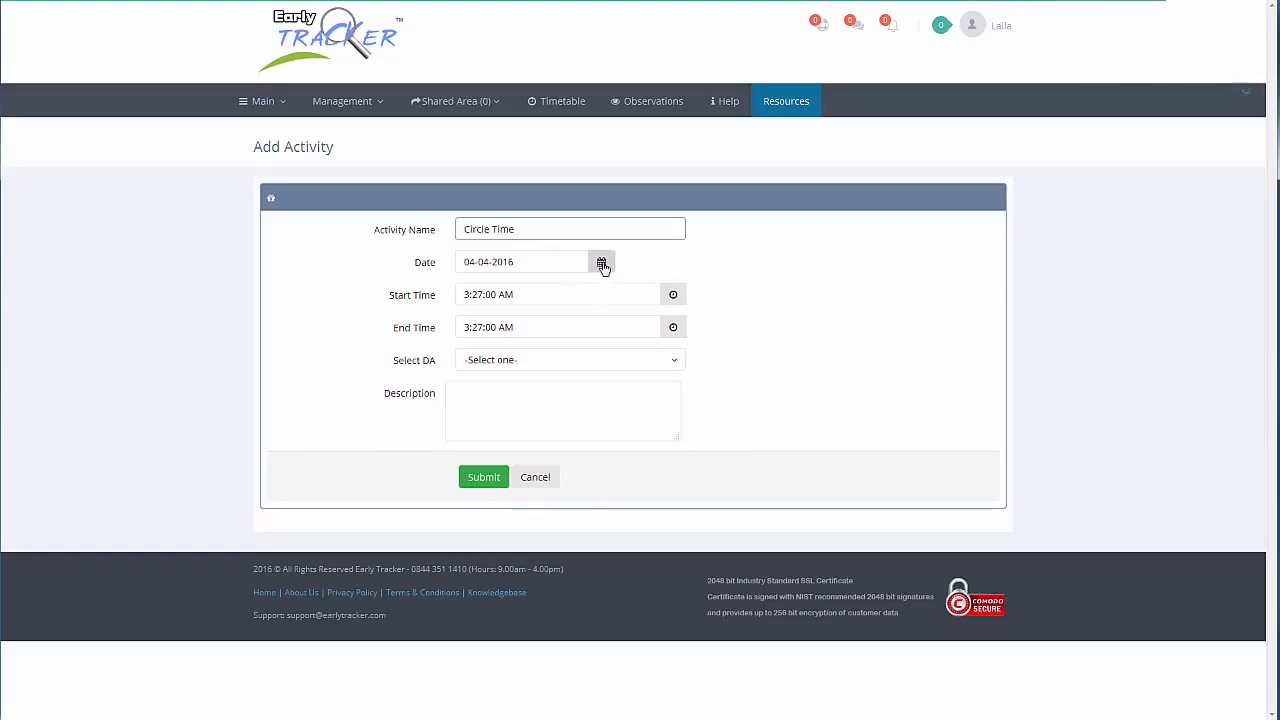
{"action": "left_click", "coordinate": [601, 262]}
{"action": "left_click", "coordinate": [642, 353]}
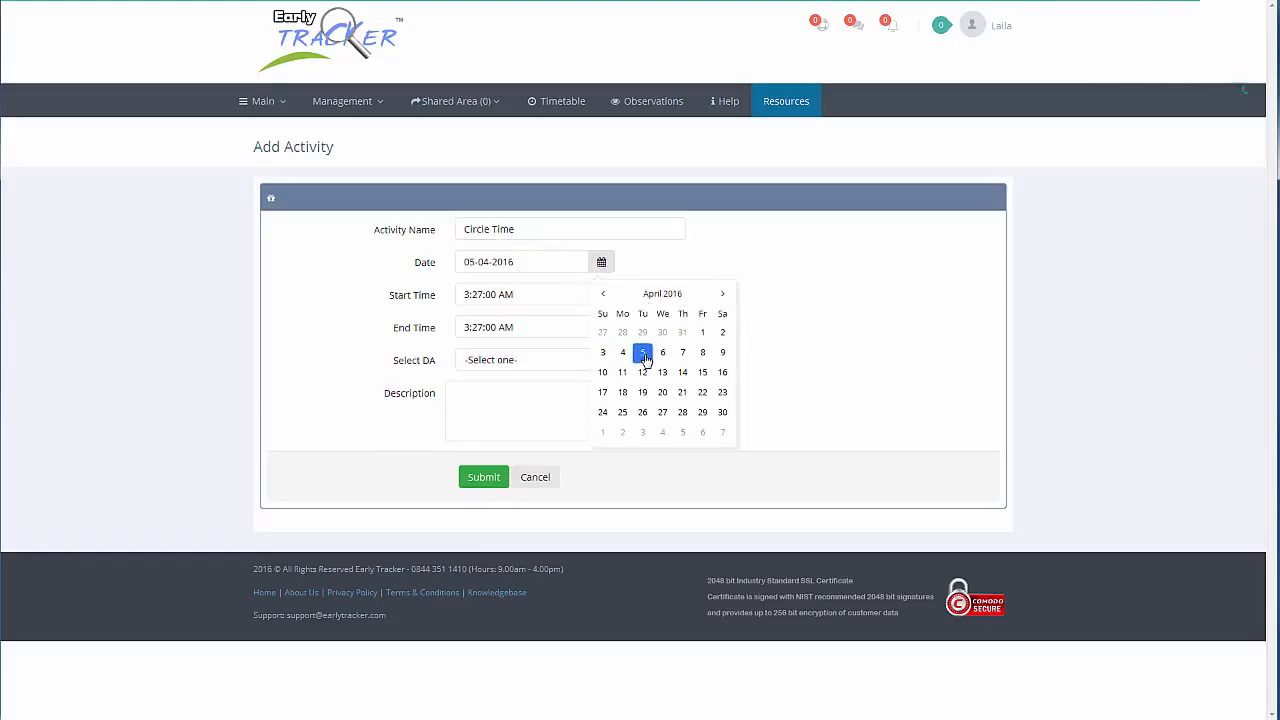
Set the start time of the Circle Time activity to 9:00:00 AM
{"action": "left_click", "coordinate": [553, 295]}
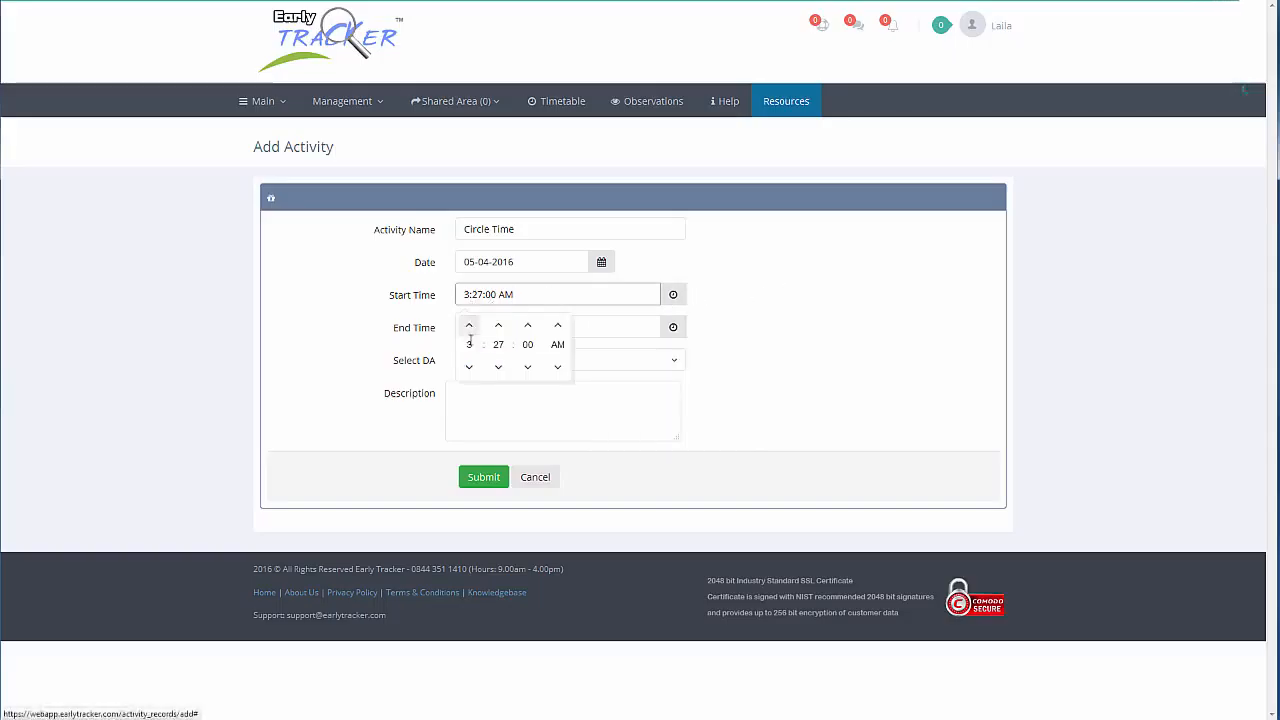
{"action": "left_click_drag", "start_coordinate": [469, 295], "coordinate": [462, 295]}
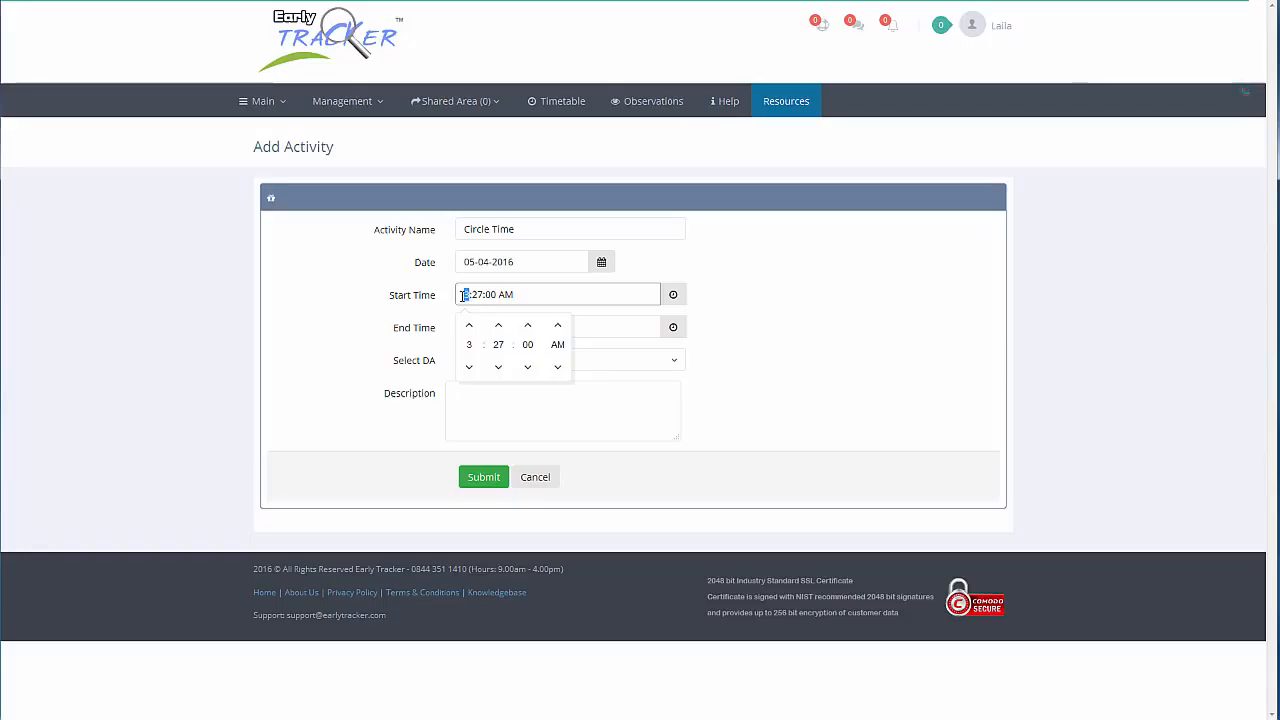
{"action": "type", "text": "9"}
{"action": "left_click_drag", "start_coordinate": [485, 295], "coordinate": [472, 295]}
{"action": "type", "text": "30"}
{"action": "left_click", "coordinate": [882, 353]}
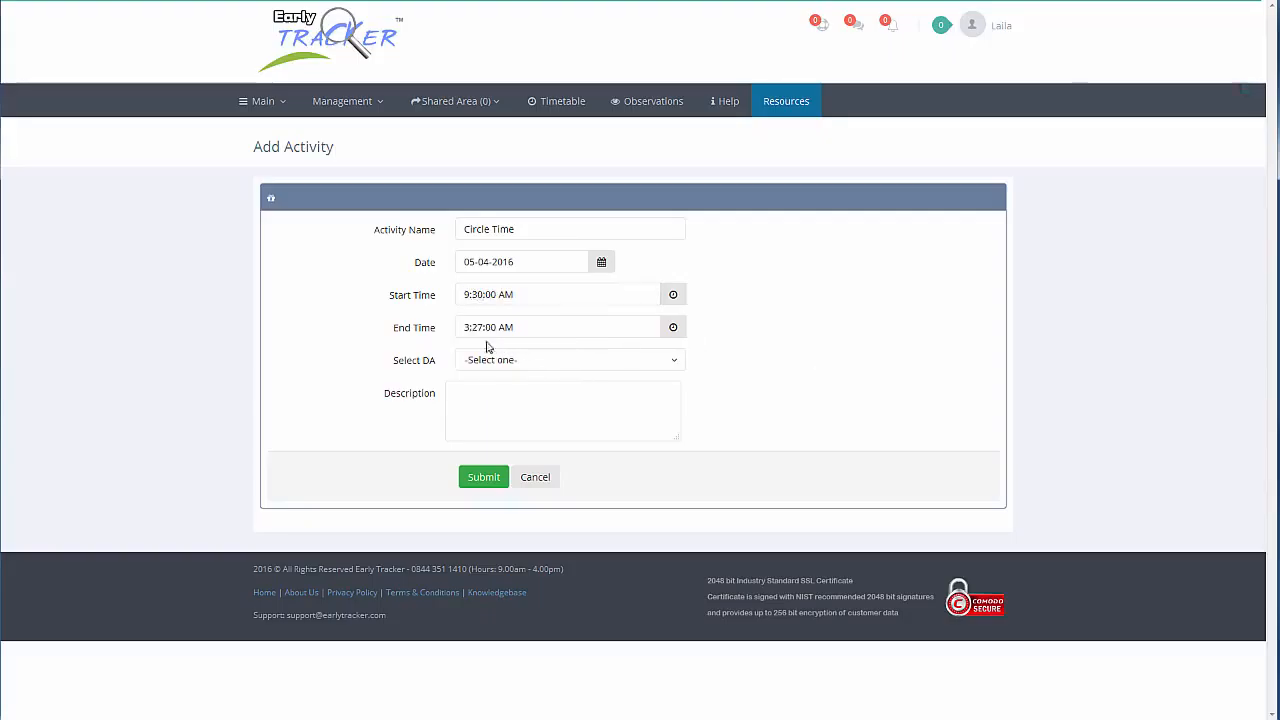
{"action": "left_click", "coordinate": [483, 295]}
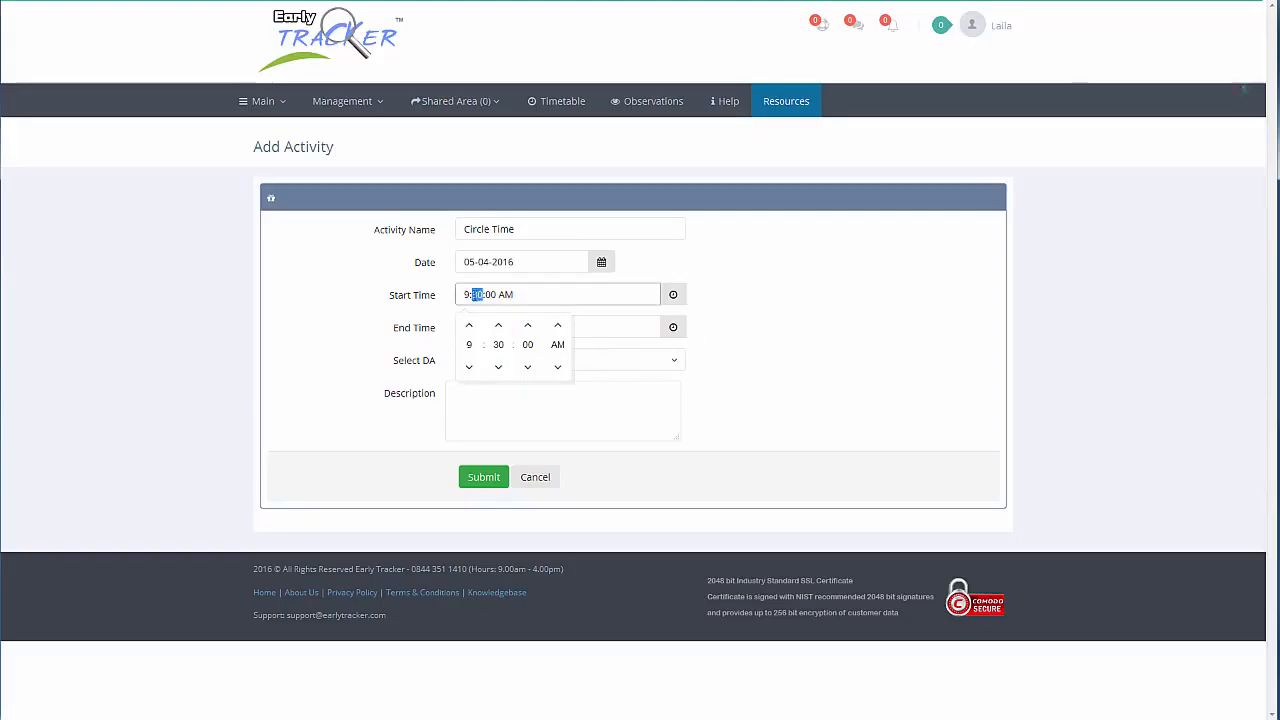
{"action": "type", "text": "00"}
{"action": "left_click", "coordinate": [860, 376]}
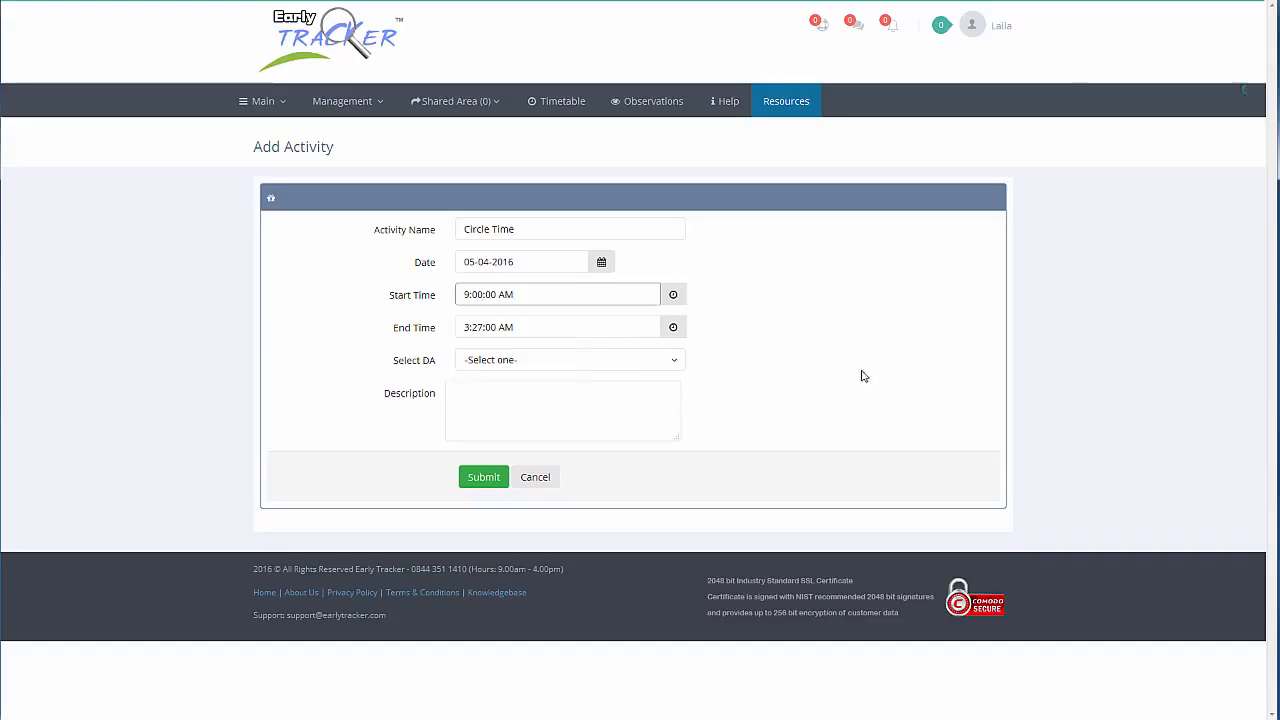
Set the end time of the Circle Time activity to 9:30:00 AM
{"action": "left_click", "coordinate": [469, 327]}
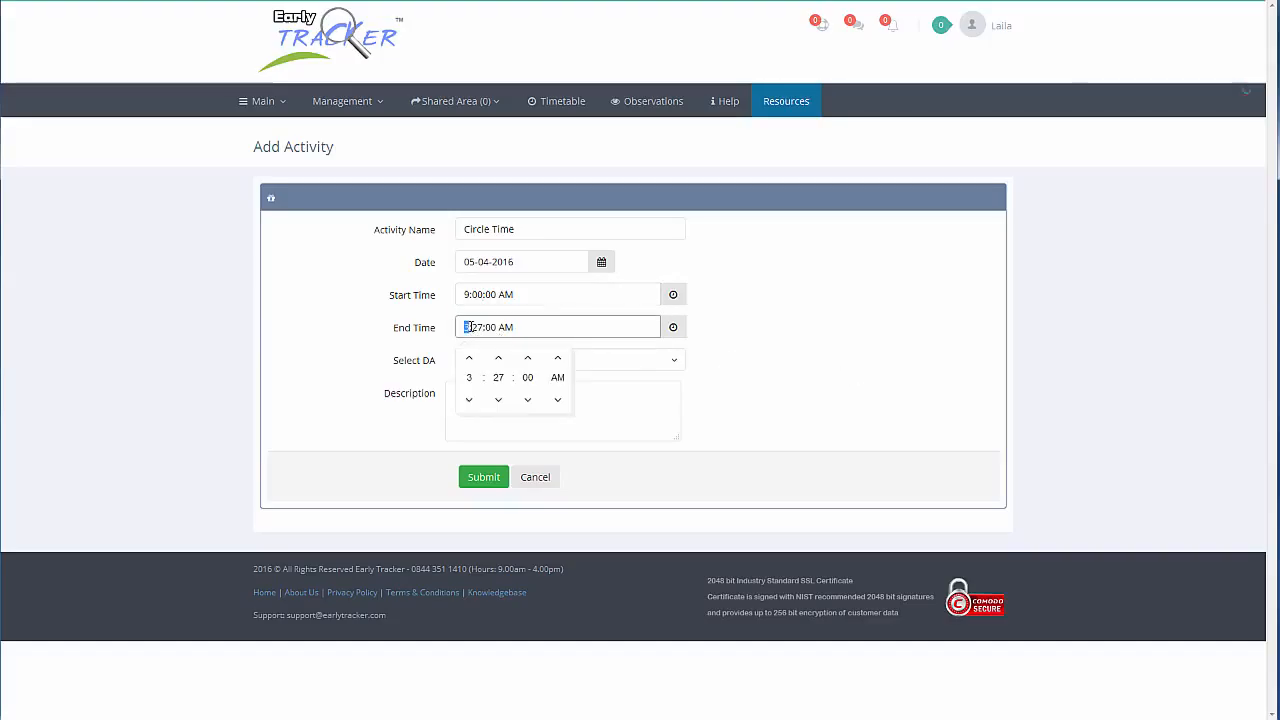
{"action": "type", "text": "9"}
{"action": "left_click", "coordinate": [482, 327]}
{"action": "type", "text": "30"}
{"action": "left_click", "coordinate": [855, 390]}
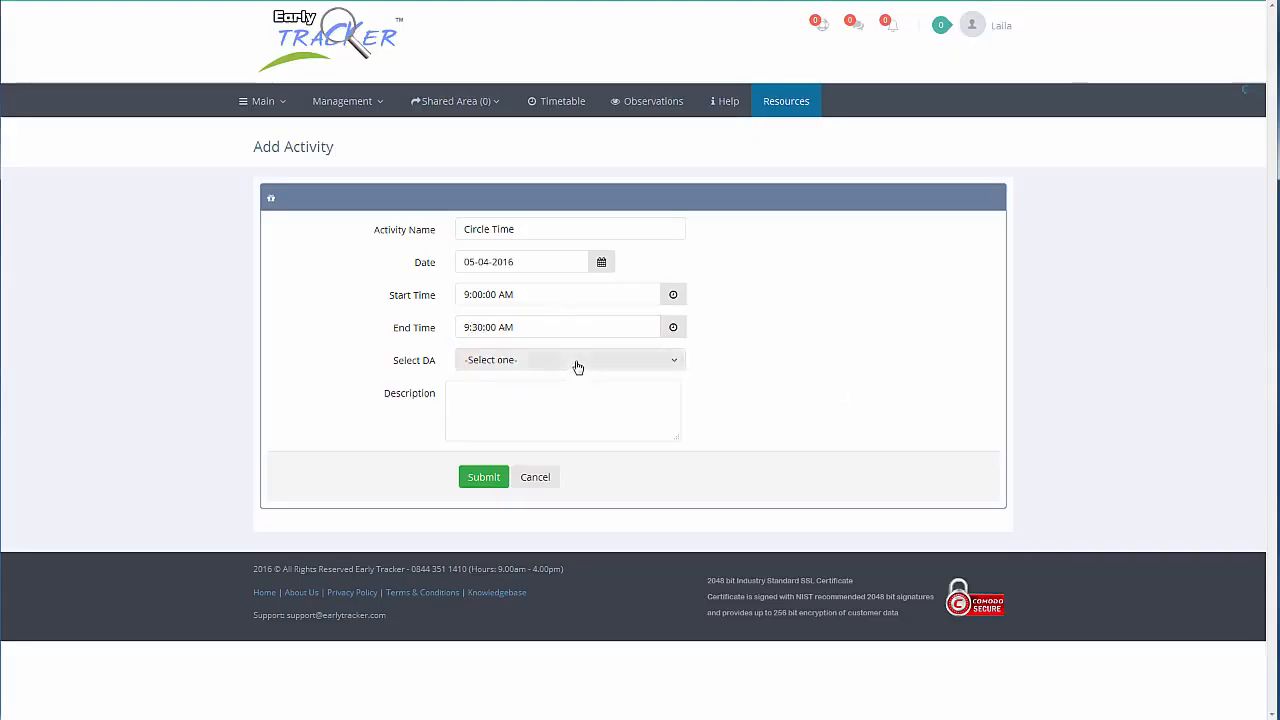
Assign the development area C&L to Circle Time, enter the description "Talk about the weather" and submit the activity
{"action": "left_click", "coordinate": [578, 364]}
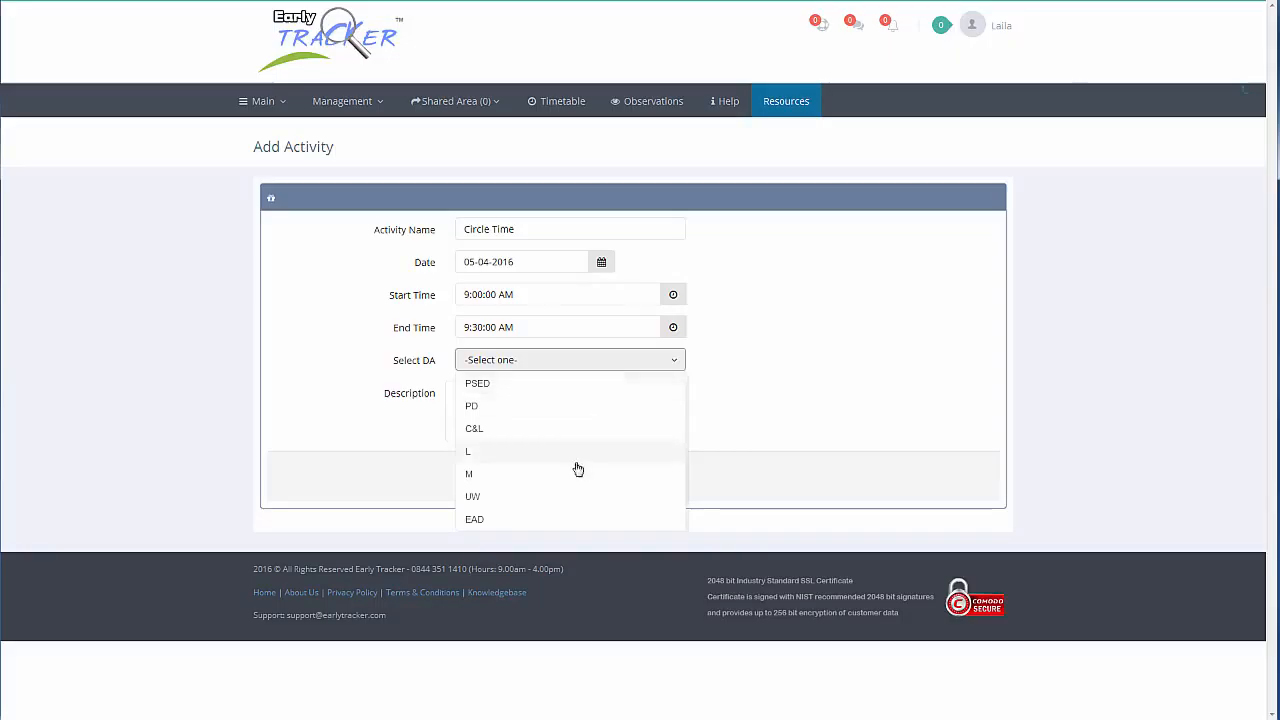
{"action": "left_click", "coordinate": [568, 430]}
{"action": "left_click", "coordinate": [558, 420]}
{"action": "type", "text": "Talk "}
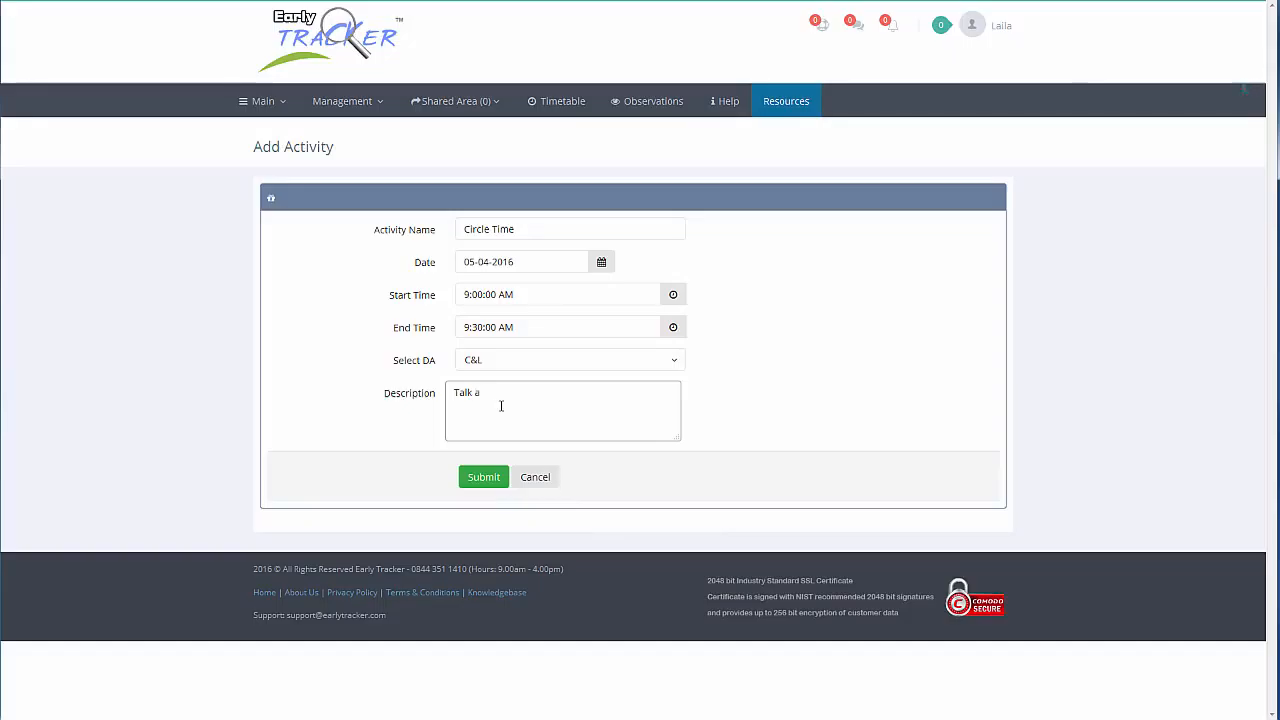
{"action": "type", "text": "about the weather"}
{"action": "left_click", "coordinate": [489, 479]}
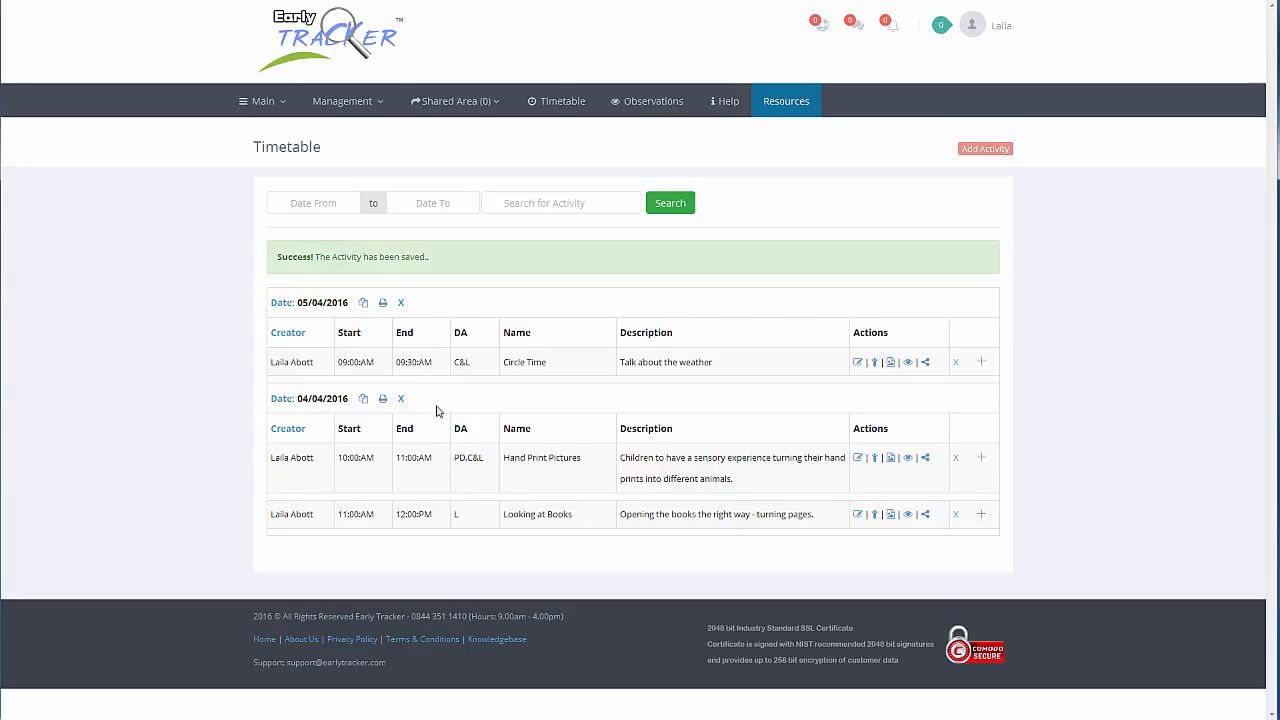
Copy all activities of 04/04/2016 to the date 06-04-2016
{"action": "left_click", "coordinate": [364, 399]}
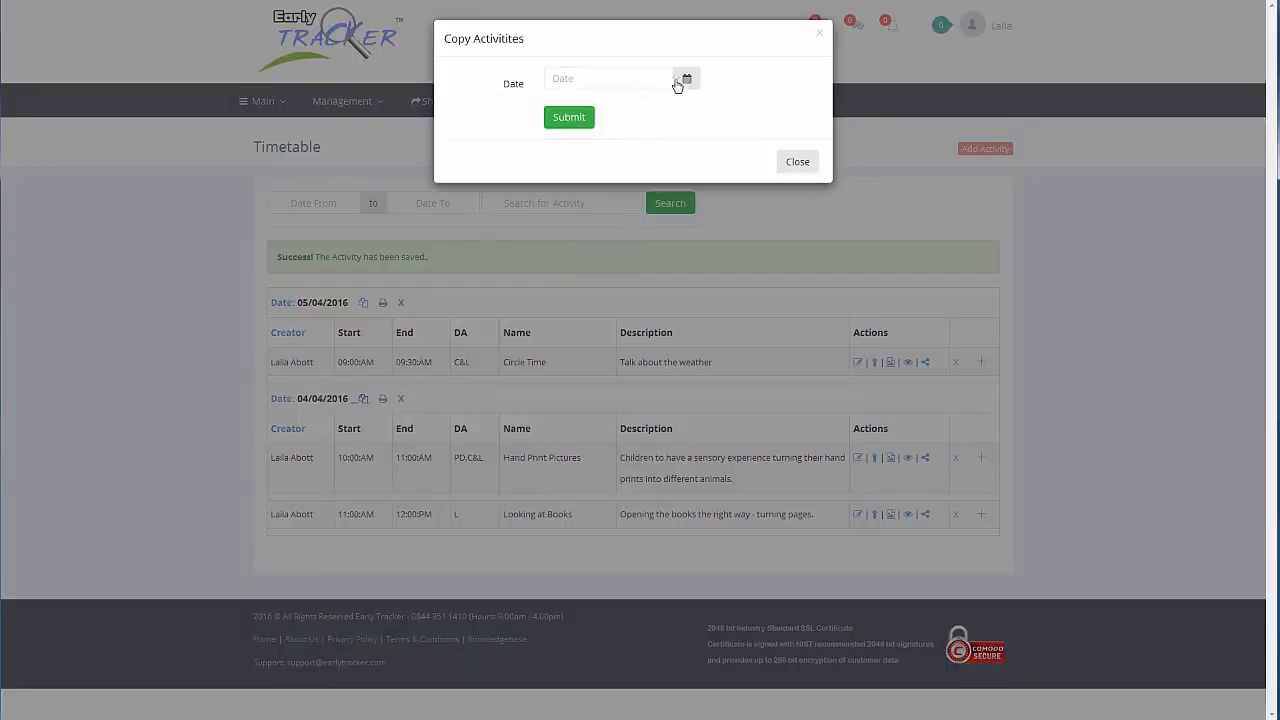
{"action": "left_click", "coordinate": [687, 80]}
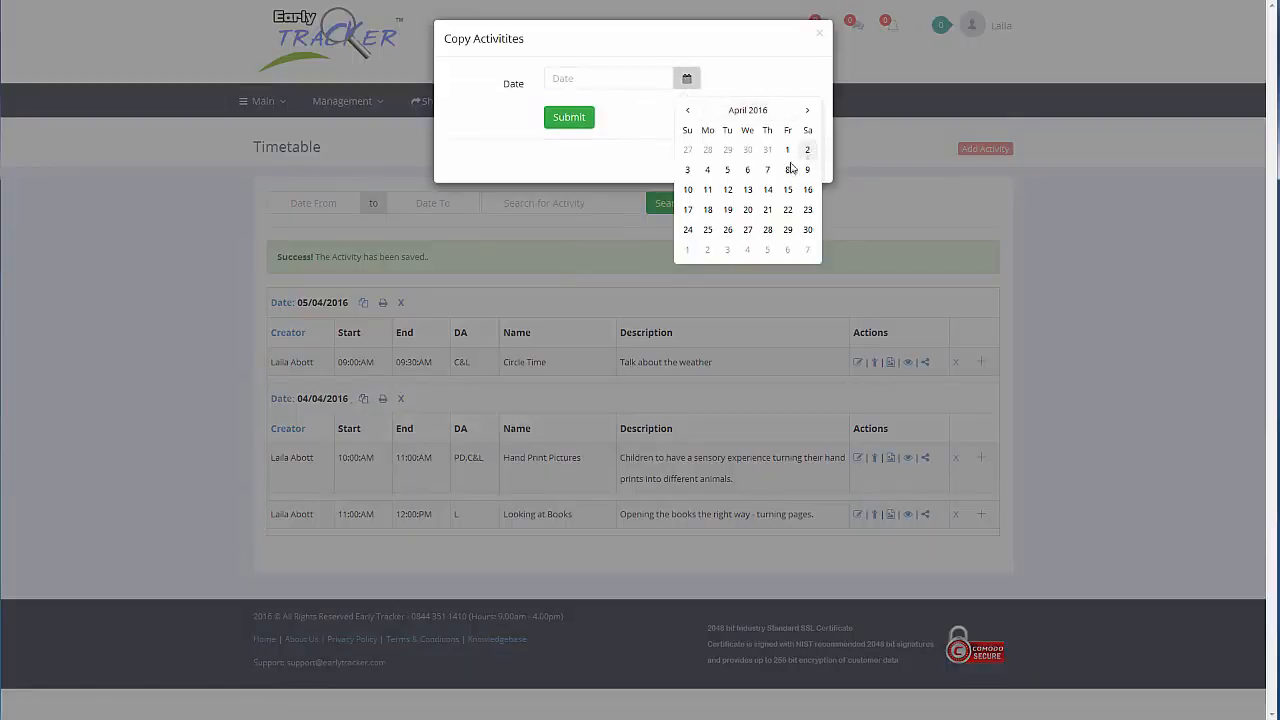
{"action": "left_click", "coordinate": [747, 170]}
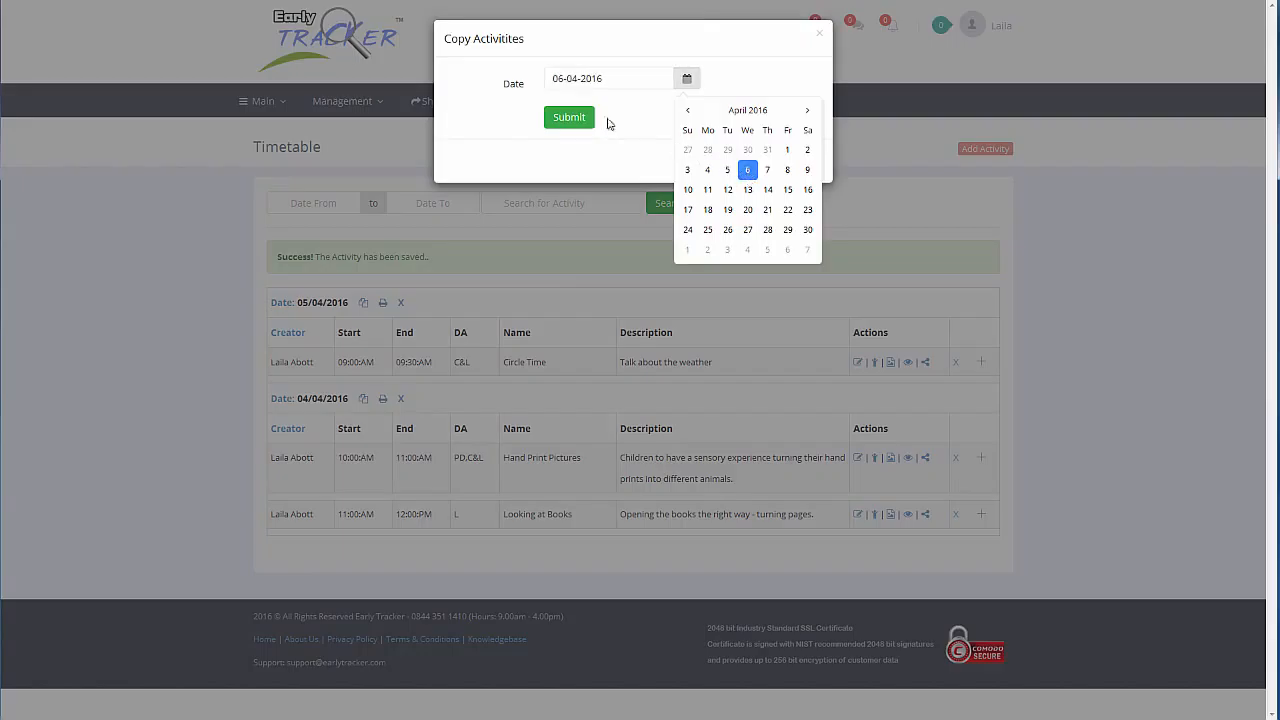
{"action": "left_click", "coordinate": [571, 119]}
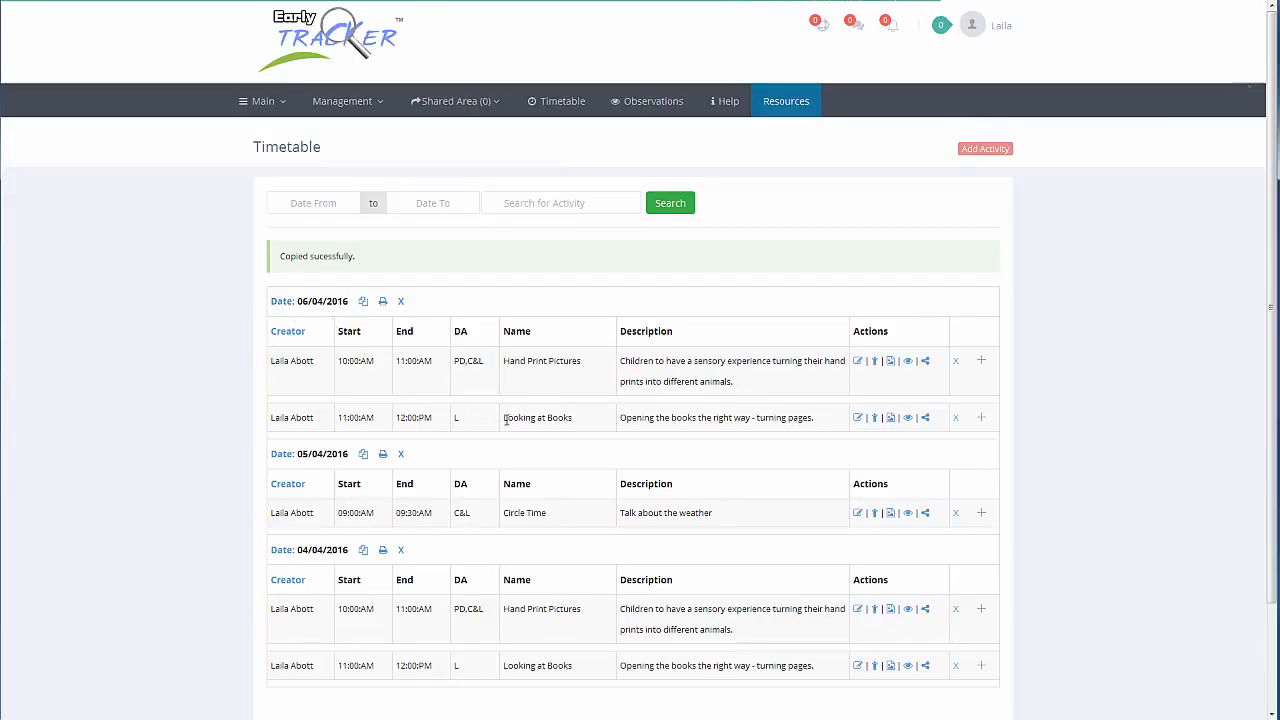
Edit the Hand Print Pictures activity on 06/04/2016 and rename it "Learn about Rabbits"
{"action": "left_click", "coordinate": [858, 362]}
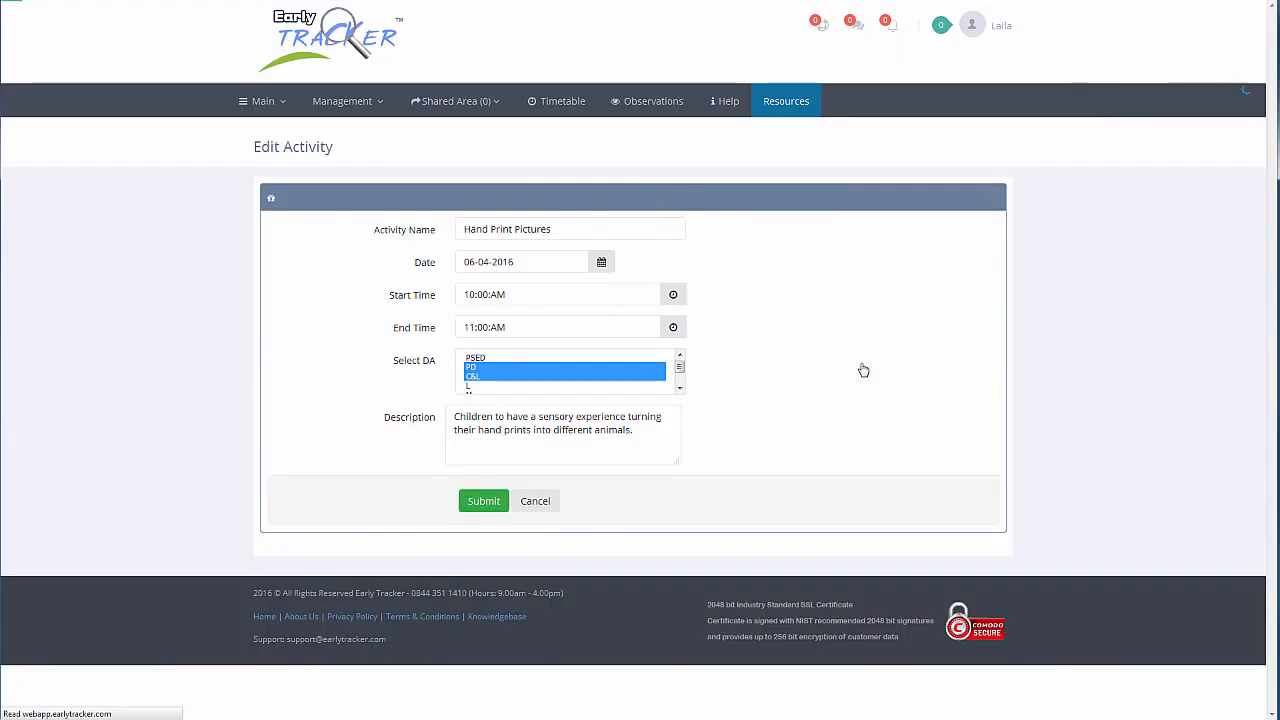
{"action": "left_click_drag", "start_coordinate": [553, 229], "coordinate": [453, 229]}
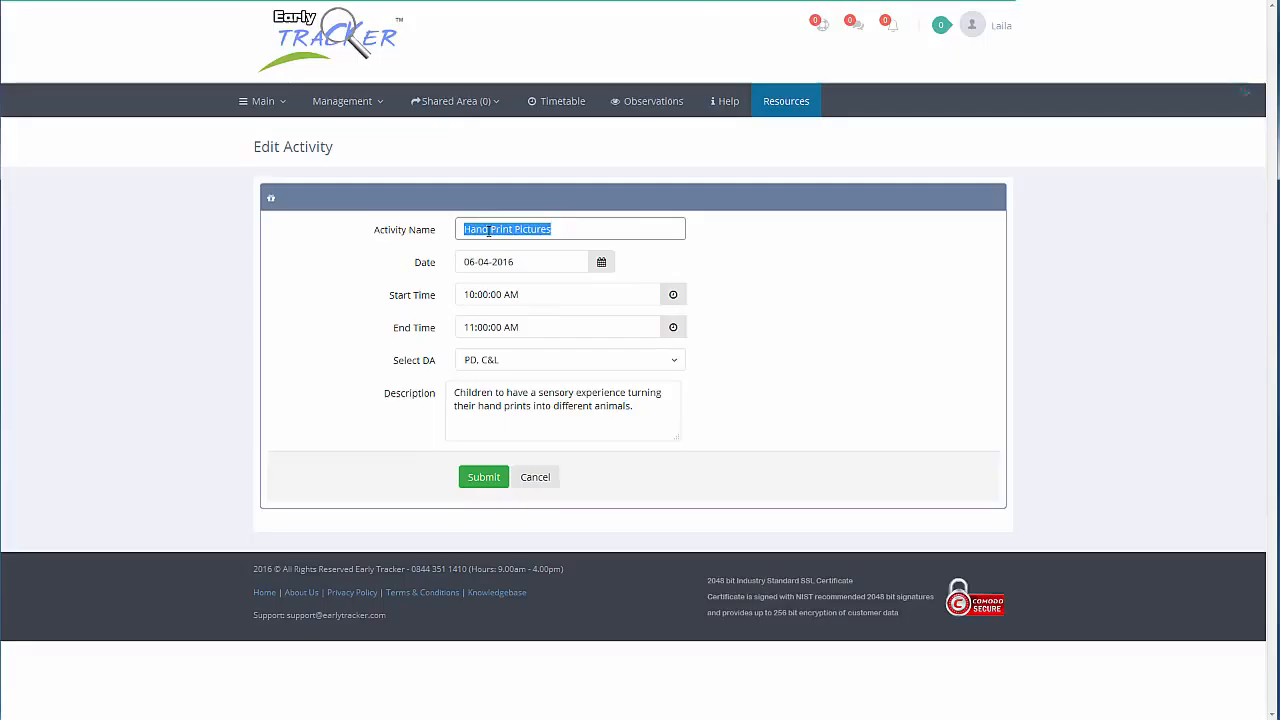
{"action": "type", "text": "Learn "}
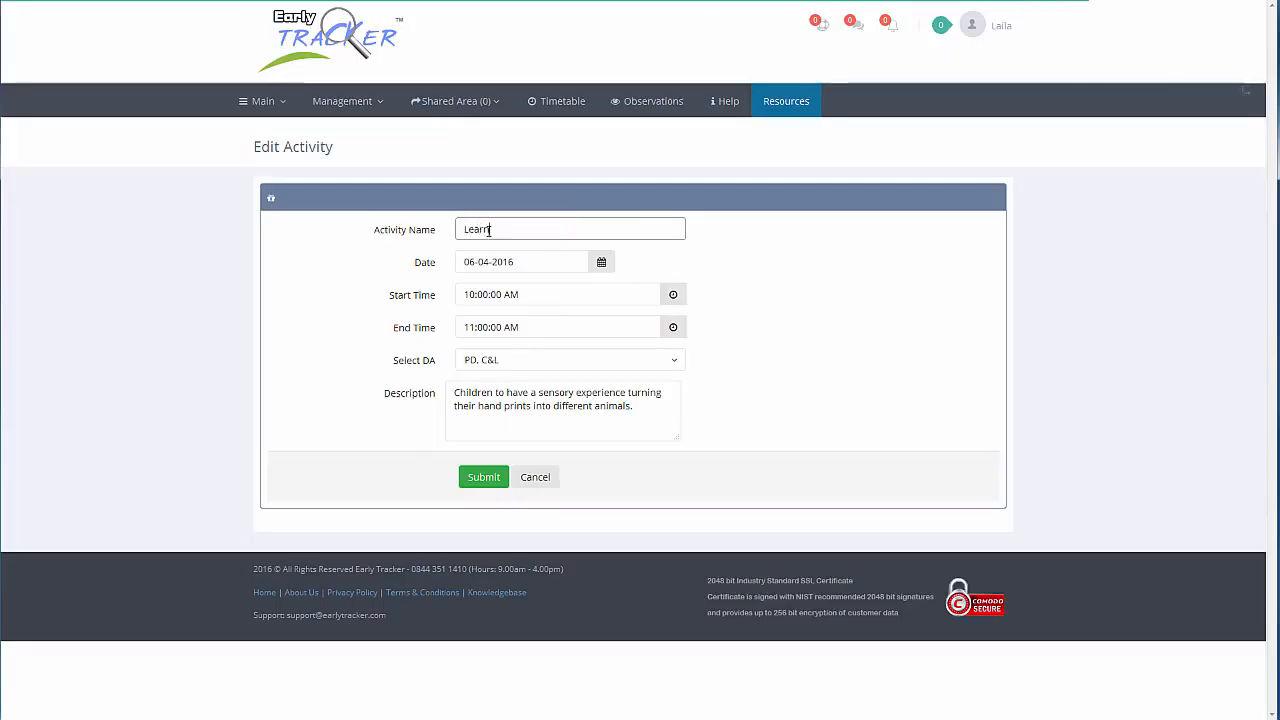
{"action": "type", "text": "about Rabbits"}
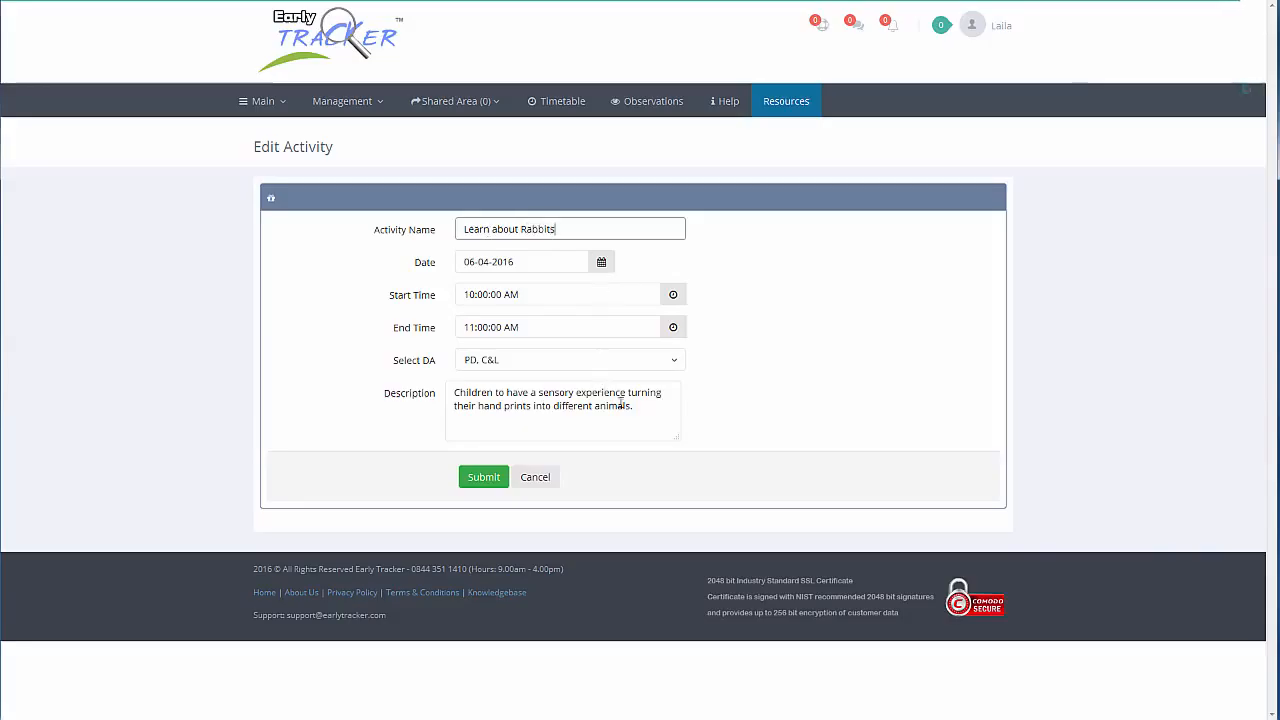
Replace the activity's description with "Bring a rabbit into the nursery." and submit the edit
{"action": "left_click_drag", "start_coordinate": [648, 410], "coordinate": [437, 388]}
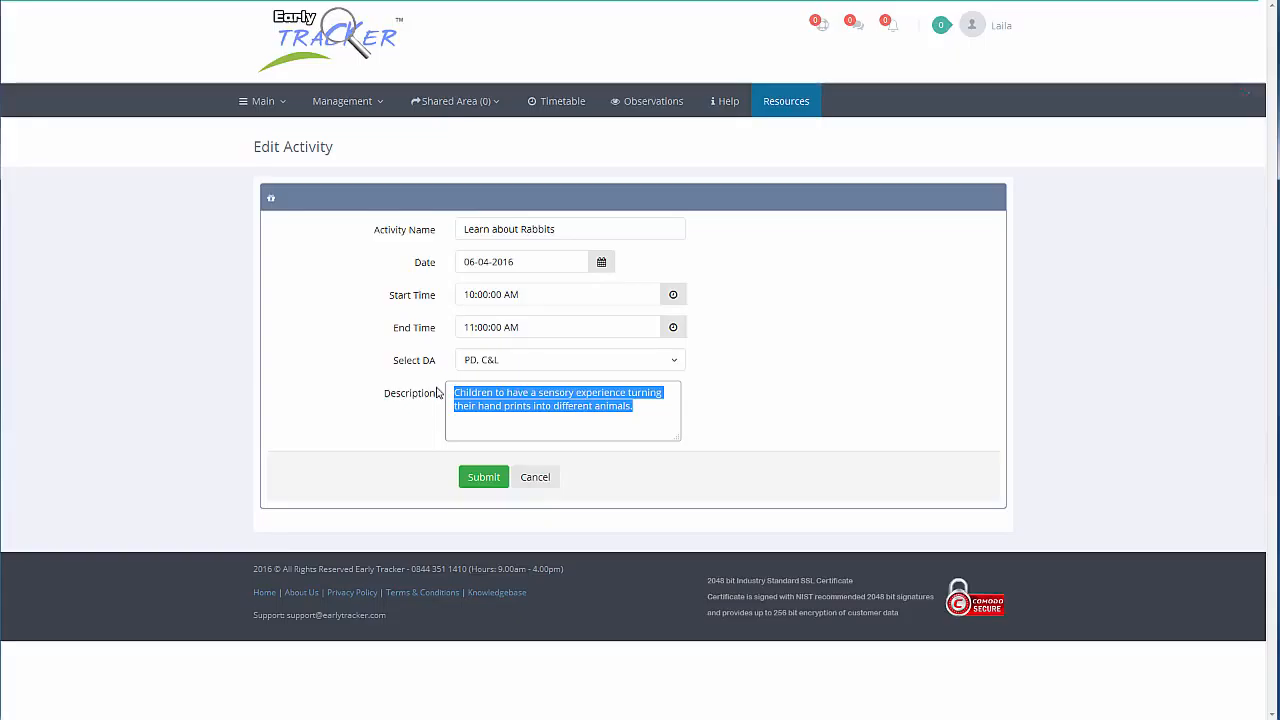
{"action": "type", "text": "Bring"}
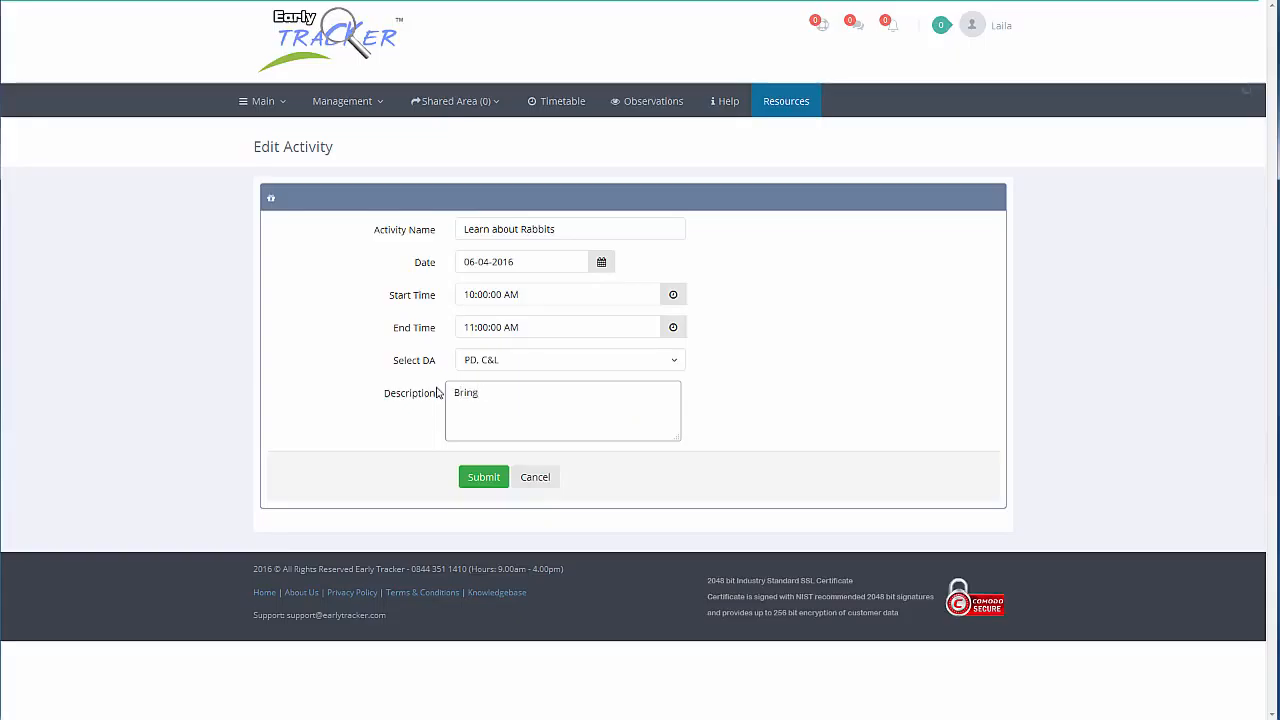
{"action": "type", "text": " a rabbit into"}
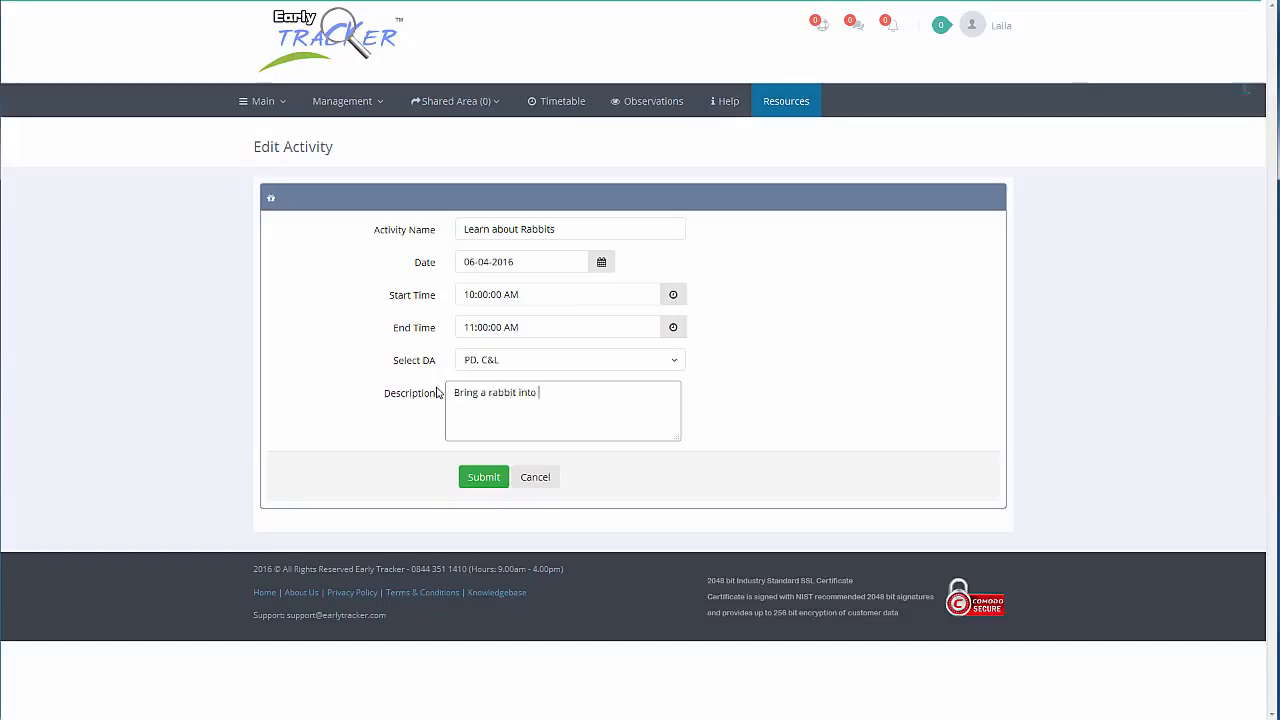
{"action": "type", "text": " the nursery."}
{"action": "left_click", "coordinate": [482, 478]}
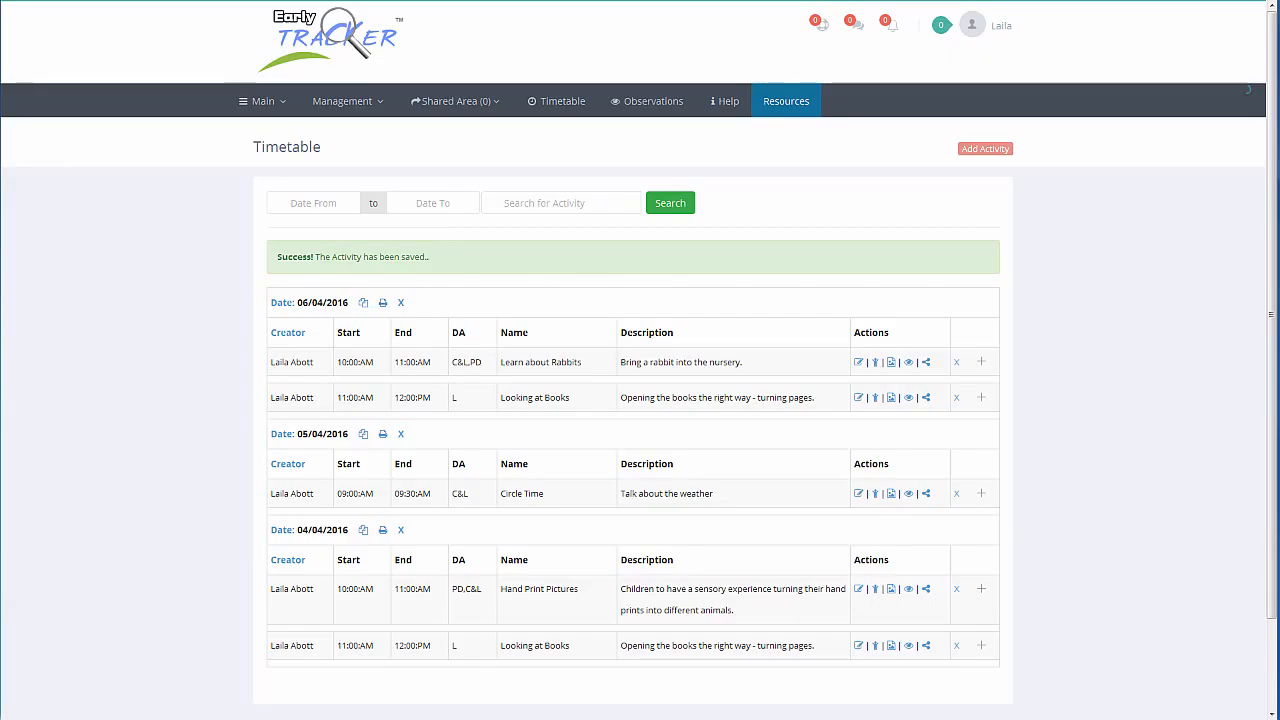
View the printable timetable for 06/04/2016 in an enlarged window and close it
{"action": "left_click_drag", "start_coordinate": [538, 143], "coordinate": [883, 178]}
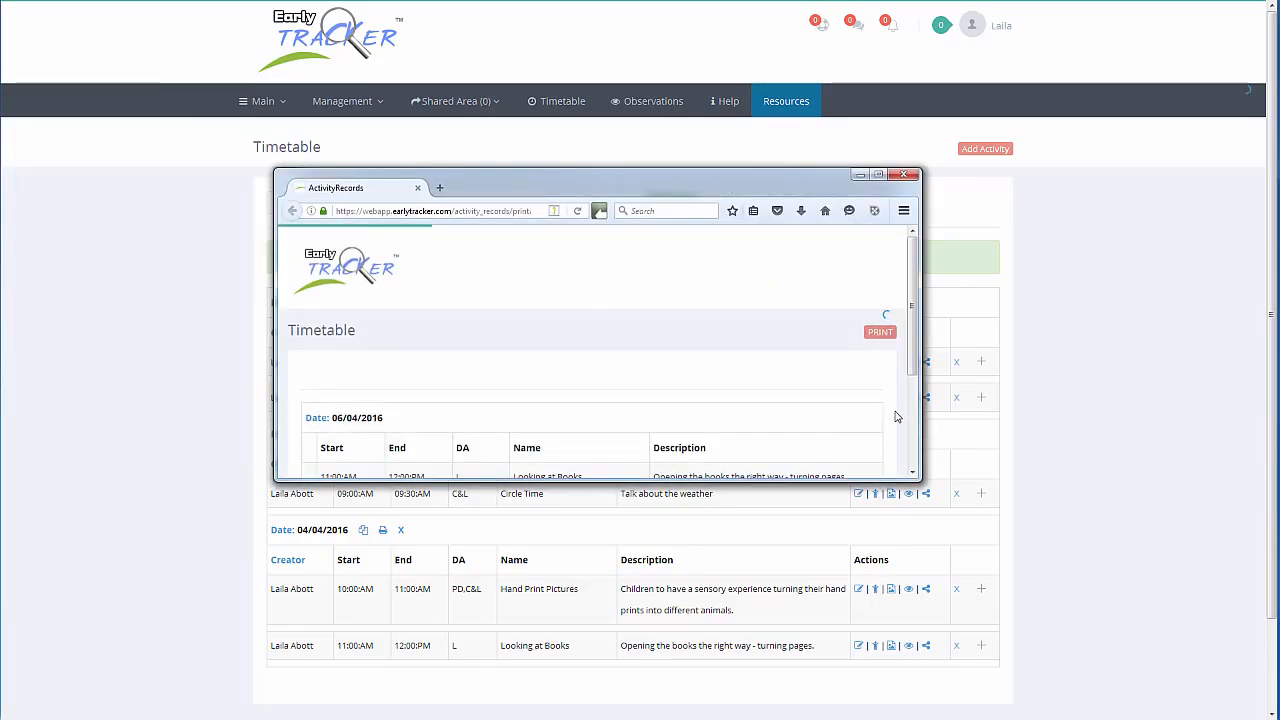
{"action": "left_click_drag", "start_coordinate": [921, 481], "coordinate": [1030, 623]}
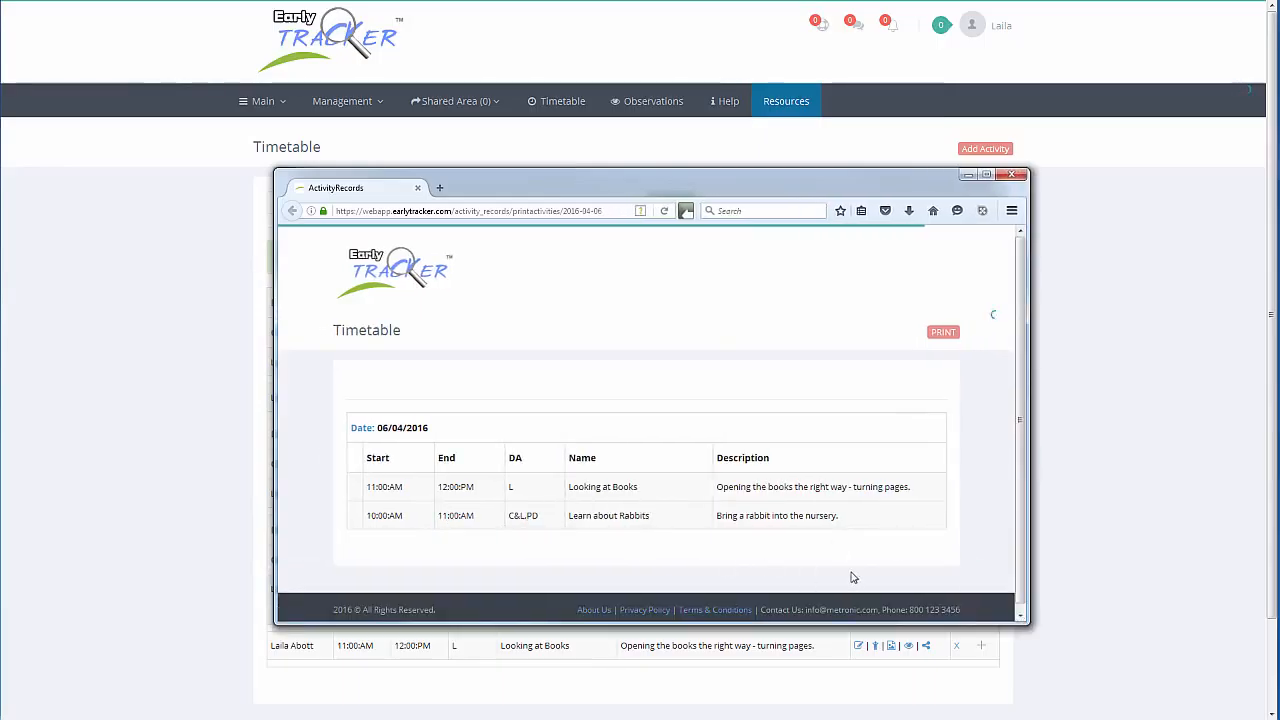
{"action": "left_click", "coordinate": [1012, 175]}
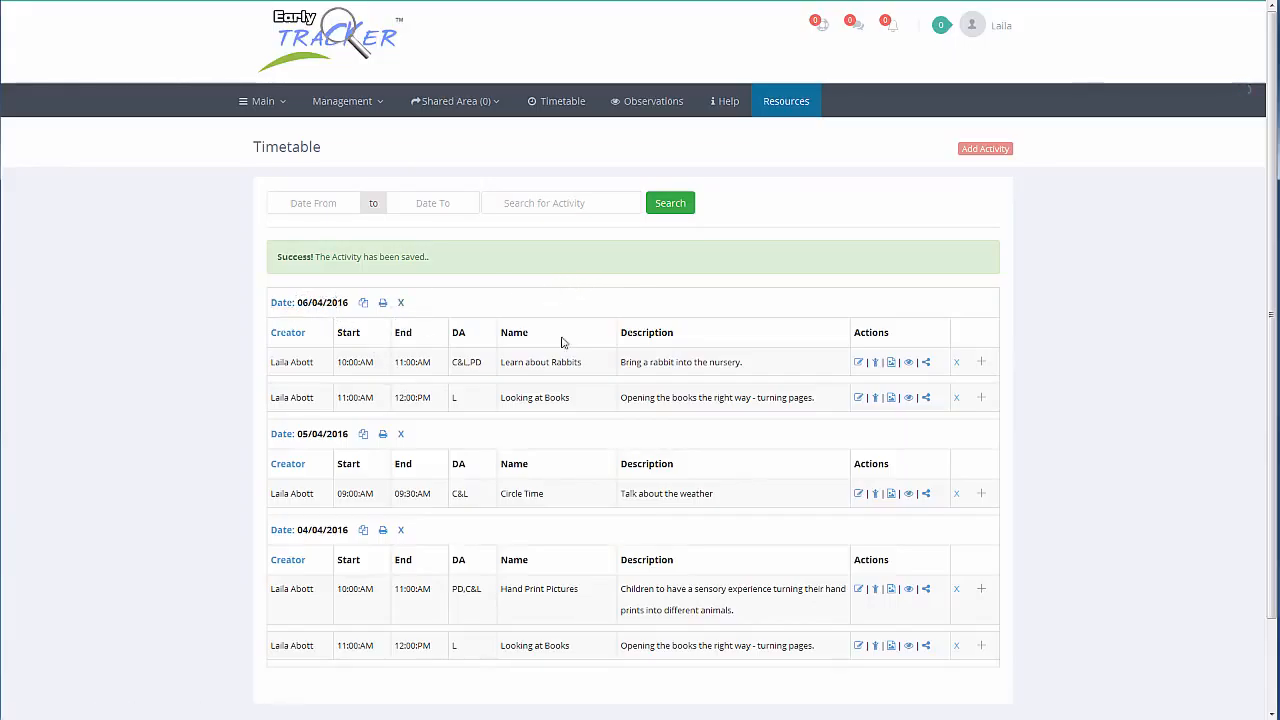
Delete the whole 06/04/2016 timetable and confirm the deletion
{"action": "left_click", "coordinate": [401, 304]}
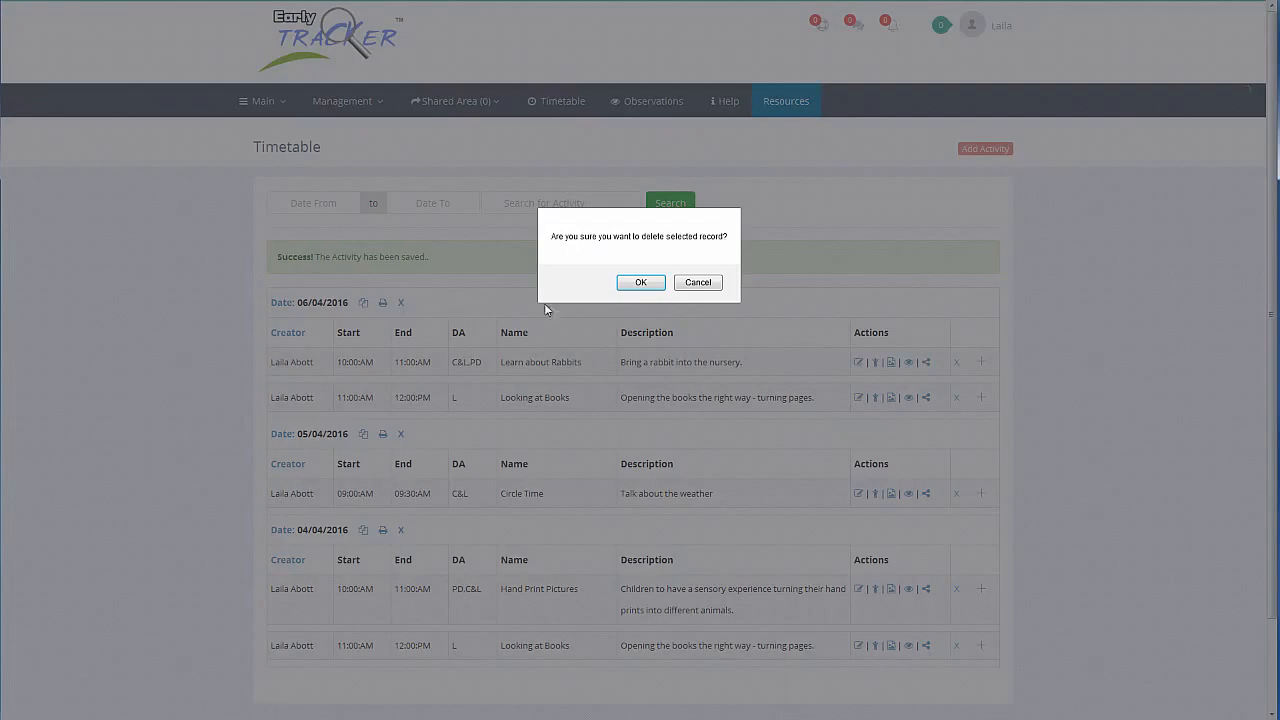
{"action": "left_click", "coordinate": [644, 285]}
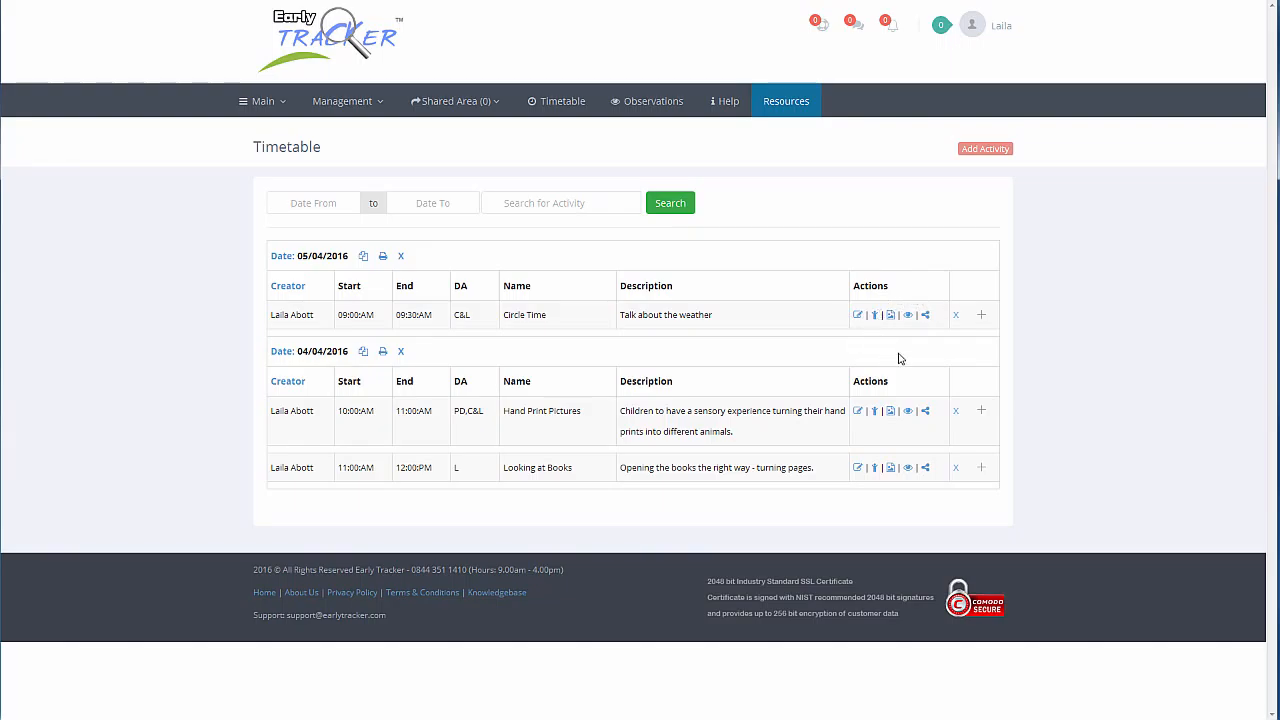
Expand the Circle Time activity's details to review its assigned children and resources, and collapse them
{"action": "left_click", "coordinate": [981, 317]}
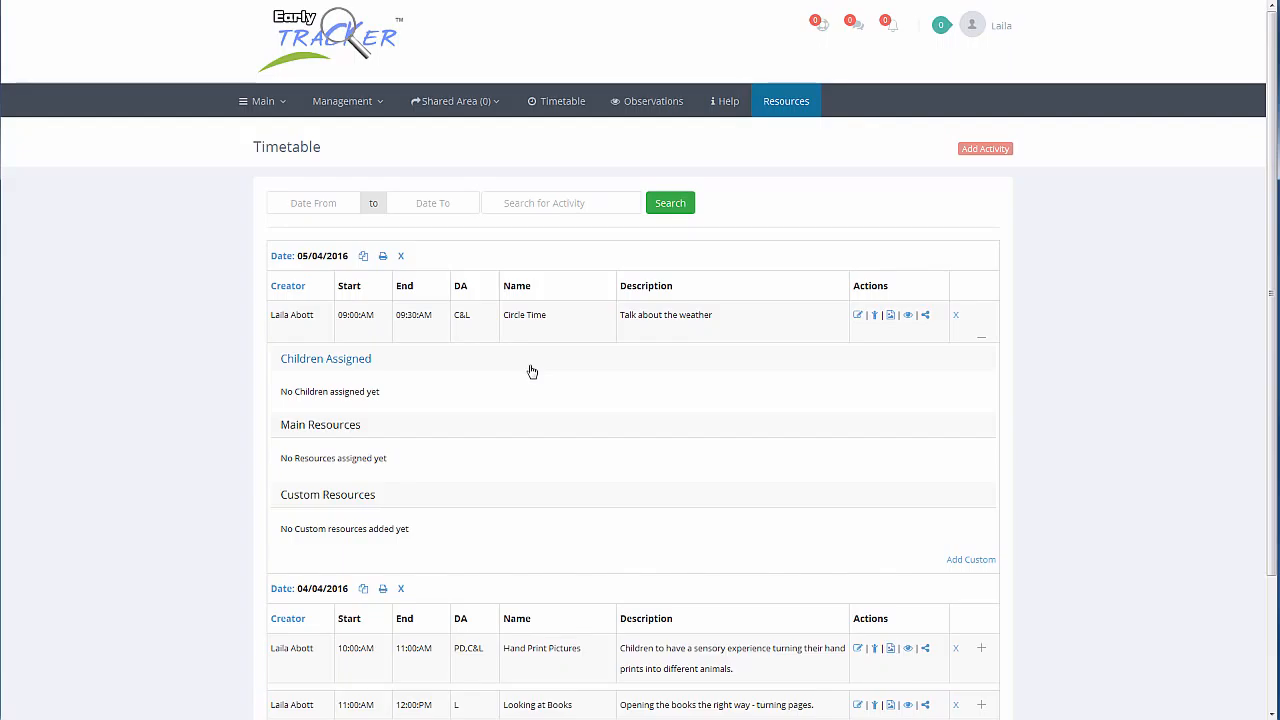
{"action": "left_click", "coordinate": [790, 106]}
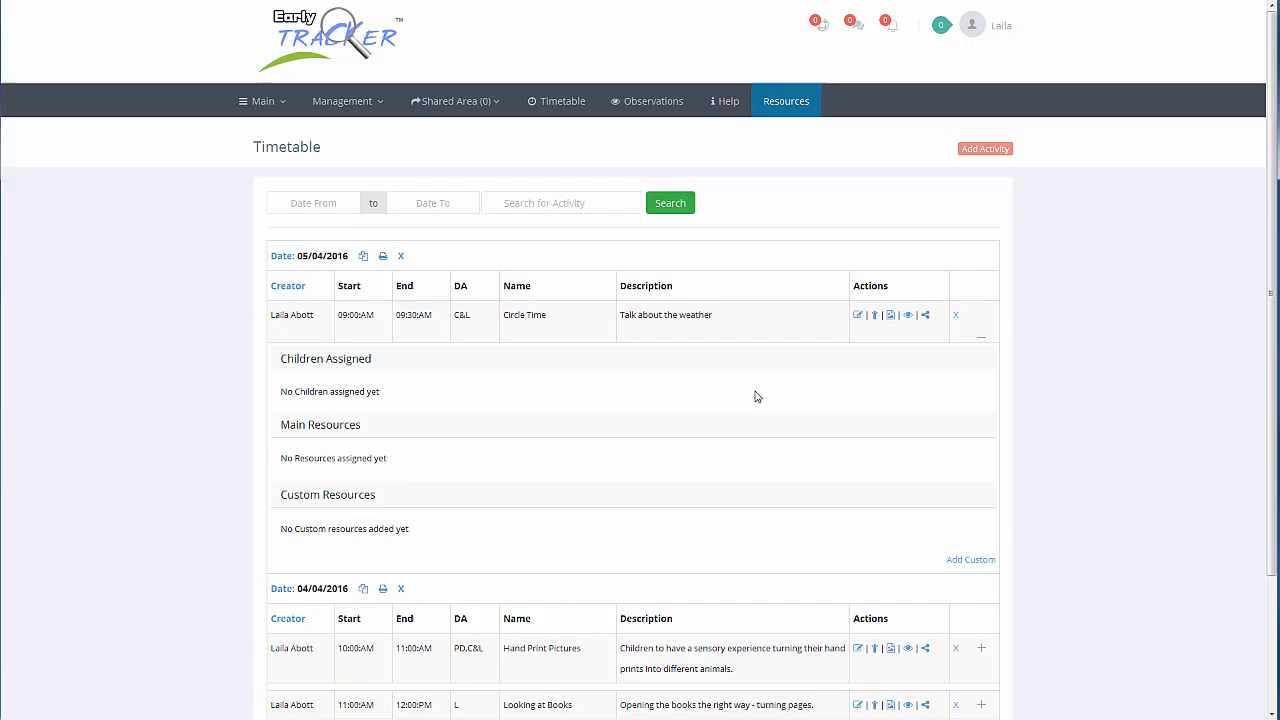
{"action": "left_click", "coordinate": [981, 338]}
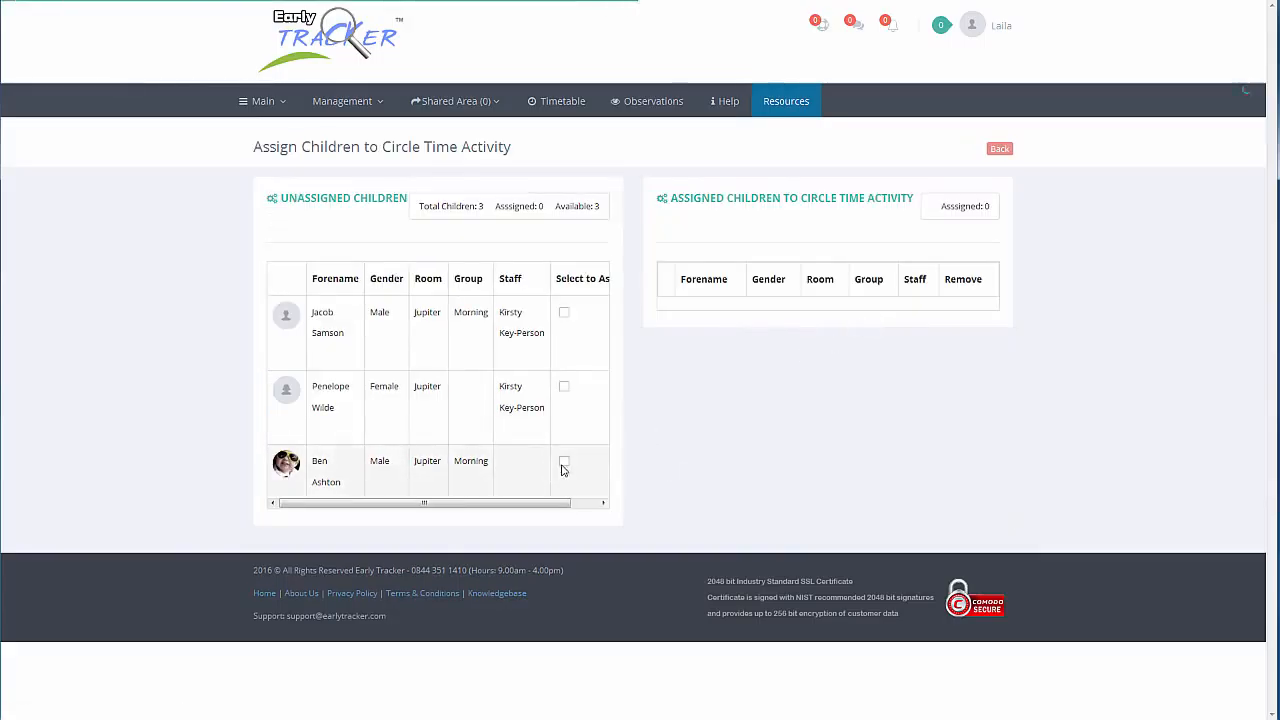
Assign the male Morning-group child without a key person to Circle Time, and check the assignment in the activity's details
{"action": "left_click", "coordinate": [564, 463]}
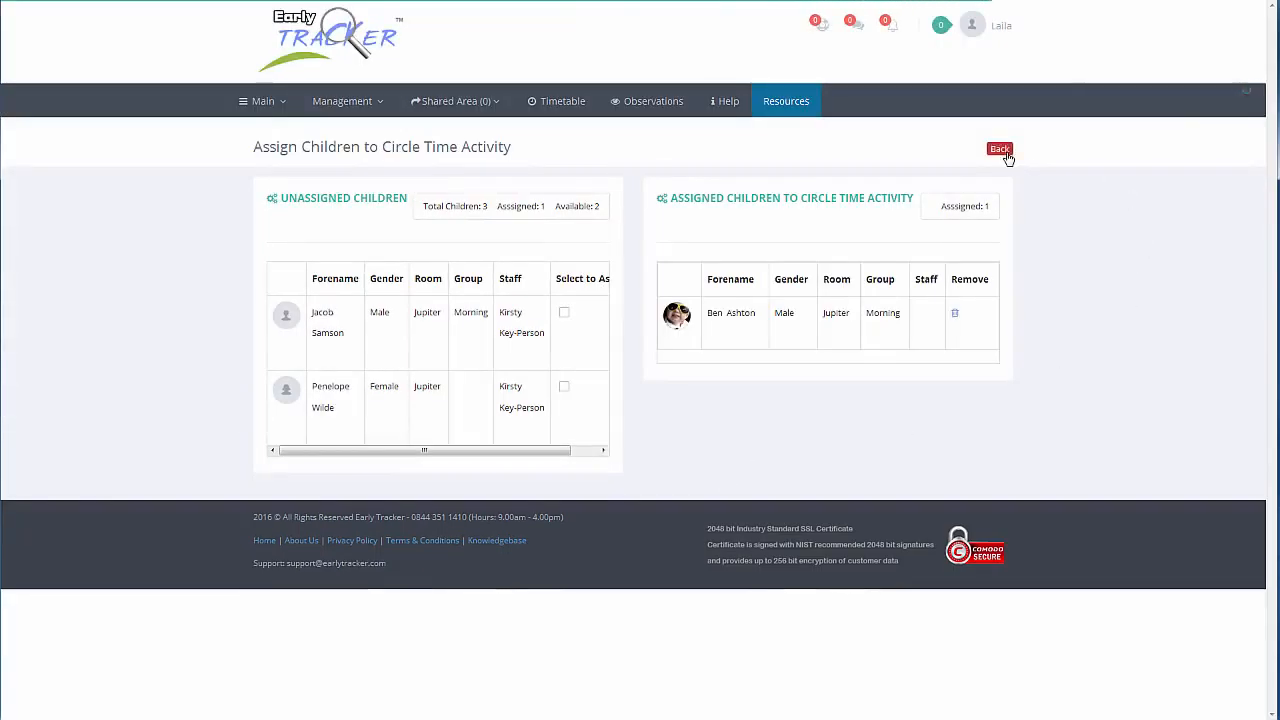
{"action": "left_click", "coordinate": [1003, 151]}
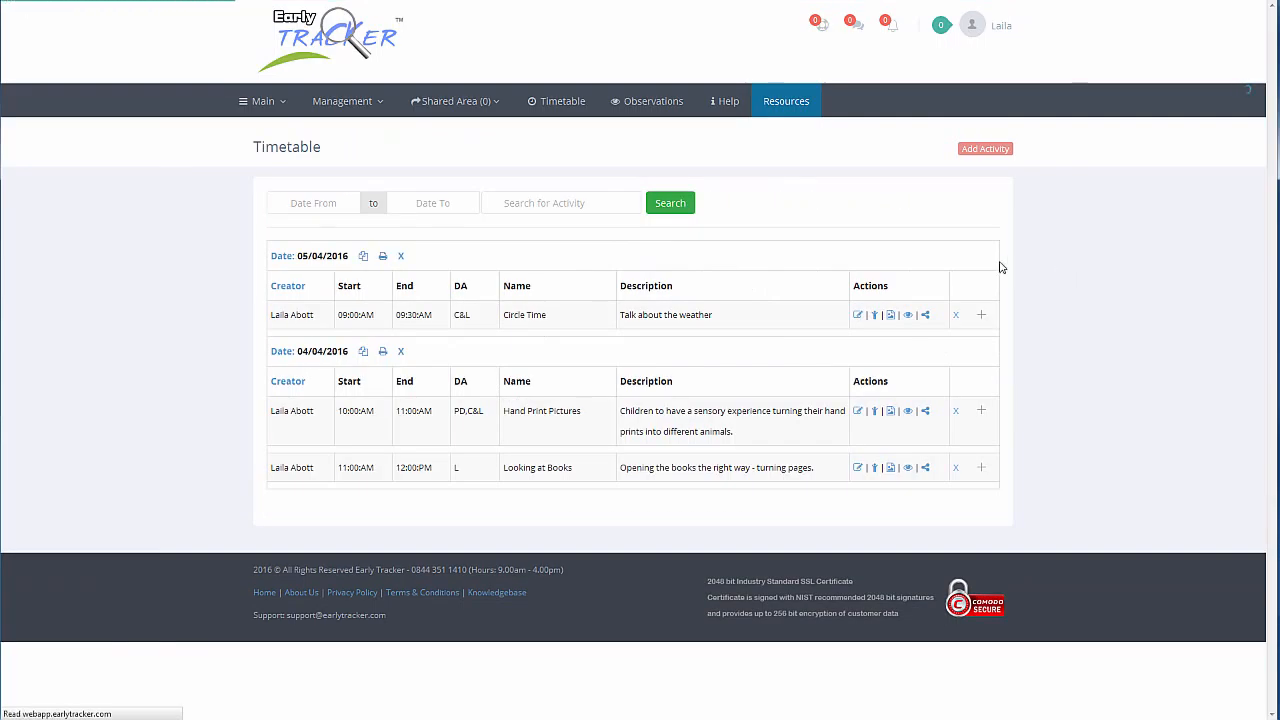
{"action": "left_click", "coordinate": [981, 316]}
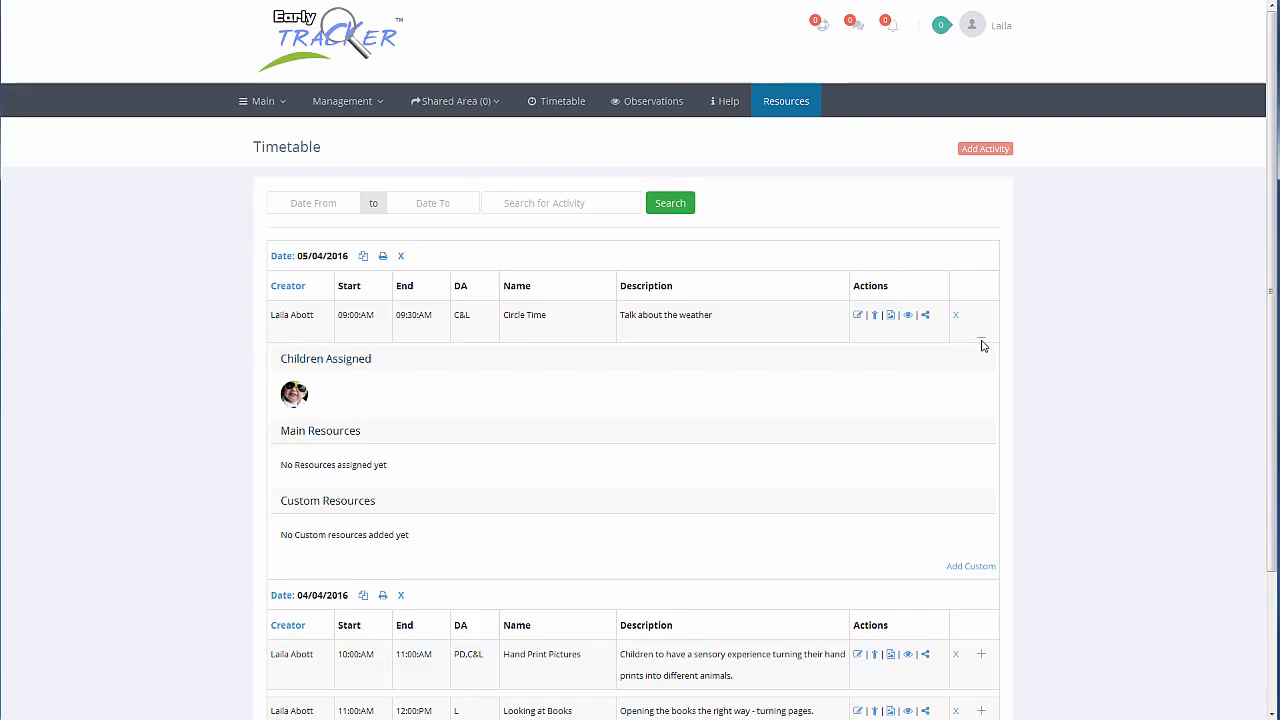
Assign the interactive numeracy resources Objects Count 1-5 and The Same to the Circle Time activity
{"action": "left_click", "coordinate": [891, 318]}
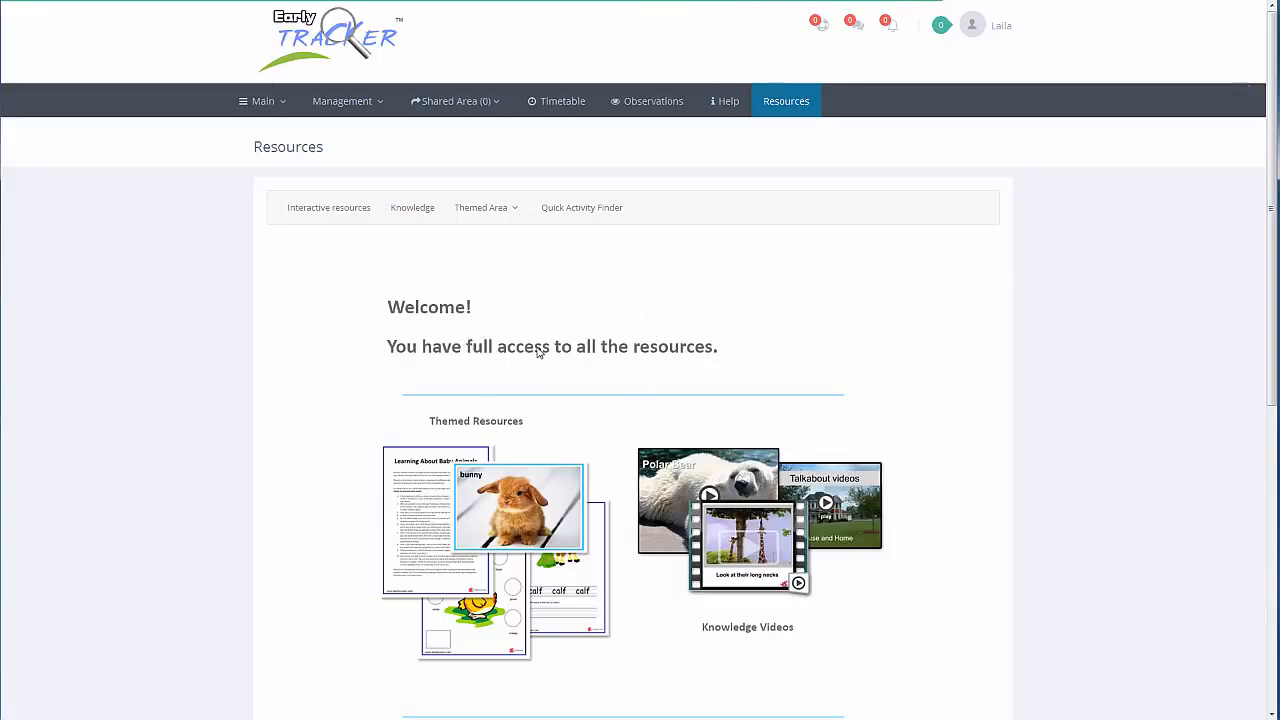
{"action": "left_click", "coordinate": [328, 214]}
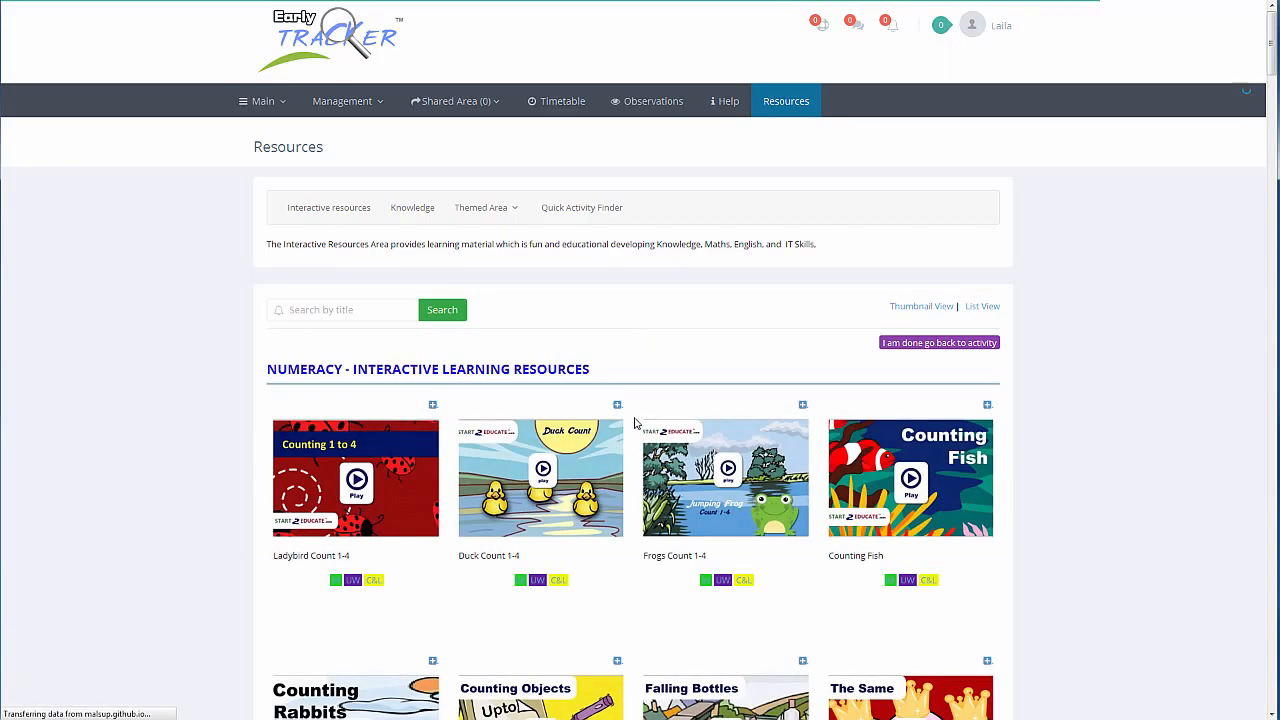
{"action": "scroll", "coordinate": [641, 345], "scroll_direction": "down", "scroll_amount": 2}
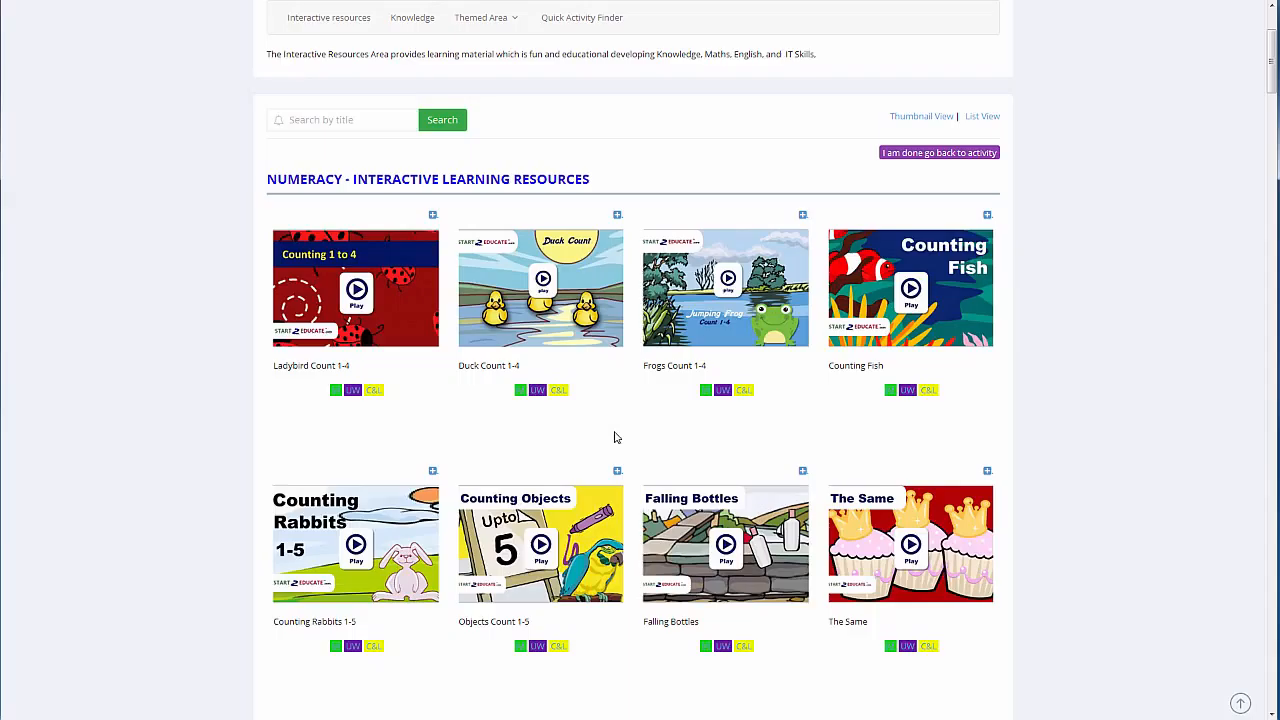
{"action": "left_click", "coordinate": [618, 471]}
{"action": "left_click", "coordinate": [987, 471]}
Add the Shape Recognition and How Many - up to 10 resources to Circle Time and return to the timetable
{"action": "scroll", "coordinate": [907, 457], "scroll_direction": "down", "scroll_amount": 4}
{"action": "scroll", "coordinate": [907, 457], "scroll_direction": "down", "scroll_amount": 1}
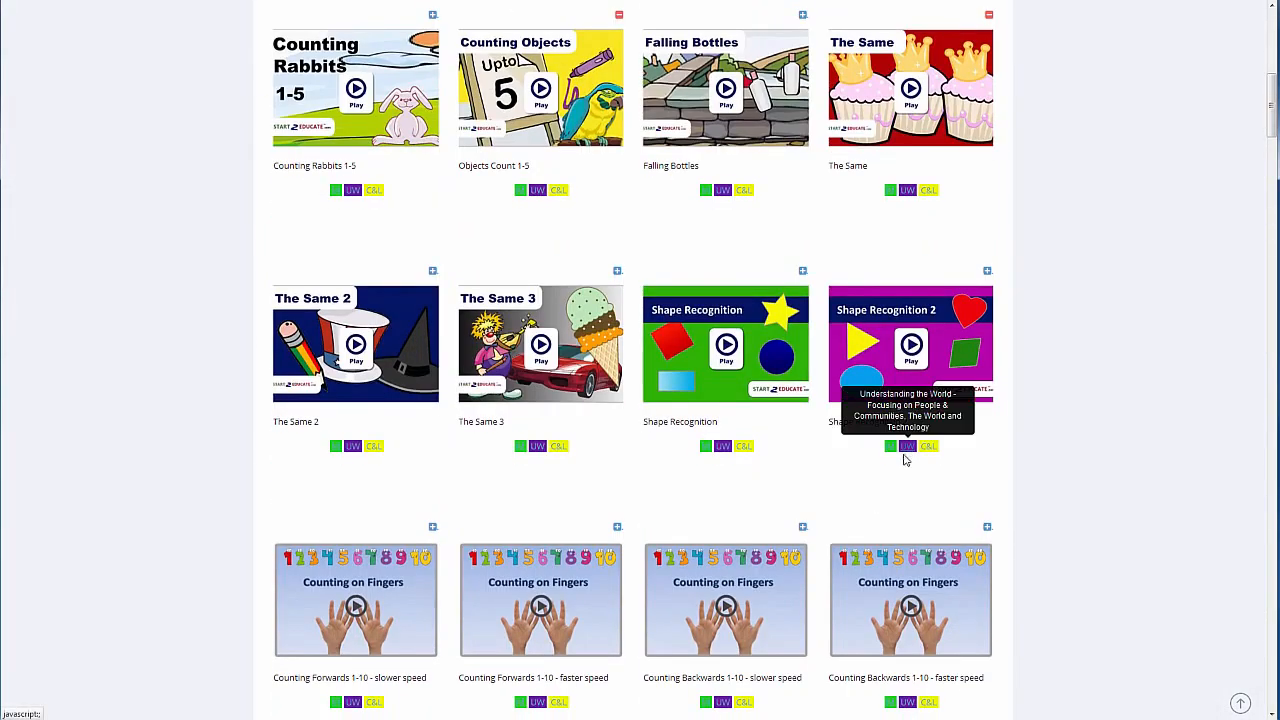
{"action": "left_click", "coordinate": [800, 272]}
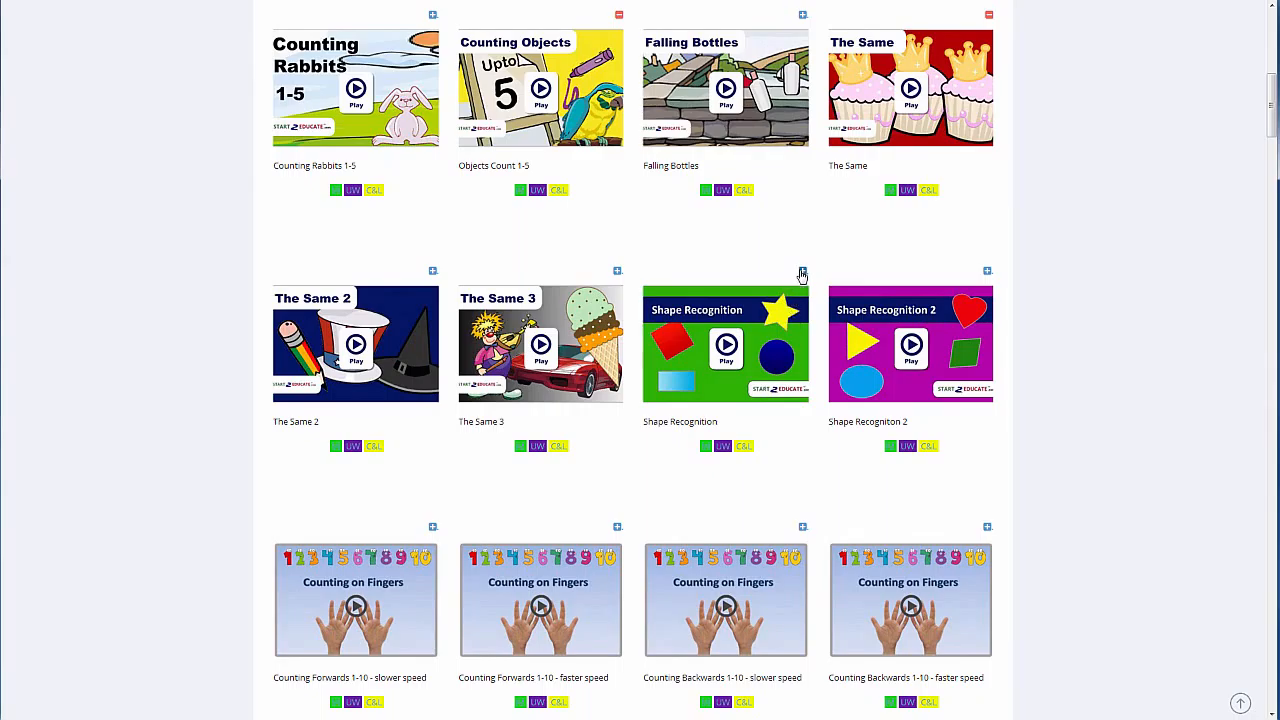
{"action": "scroll", "coordinate": [781, 364], "scroll_direction": "down", "scroll_amount": 4}
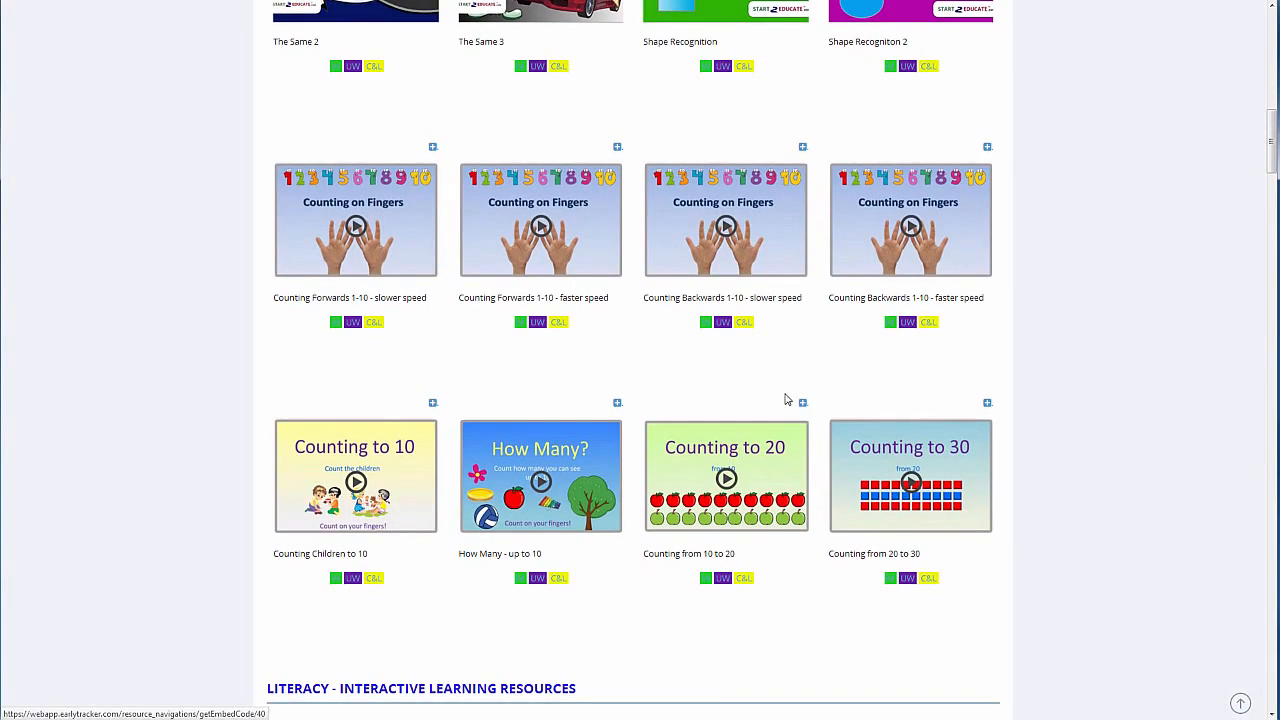
{"action": "left_click", "coordinate": [618, 404]}
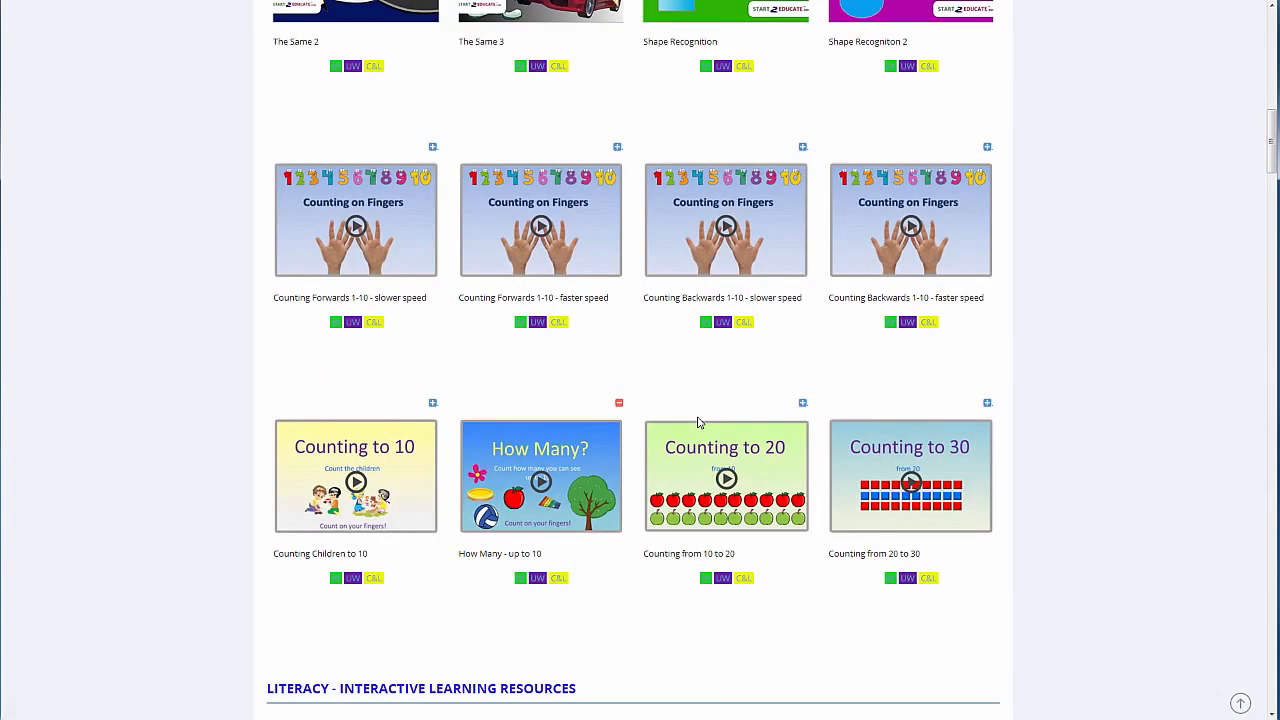
{"action": "scroll", "coordinate": [690, 396], "scroll_direction": "up", "scroll_amount": 10}
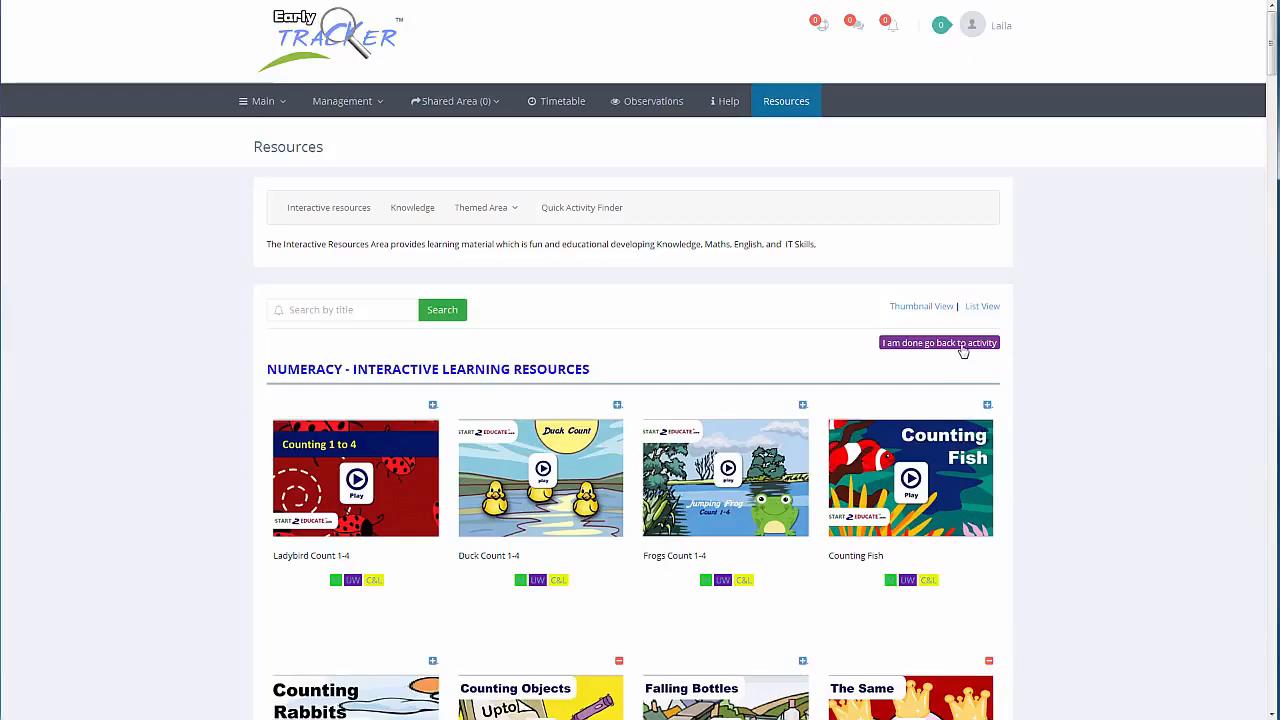
{"action": "left_click", "coordinate": [963, 346]}
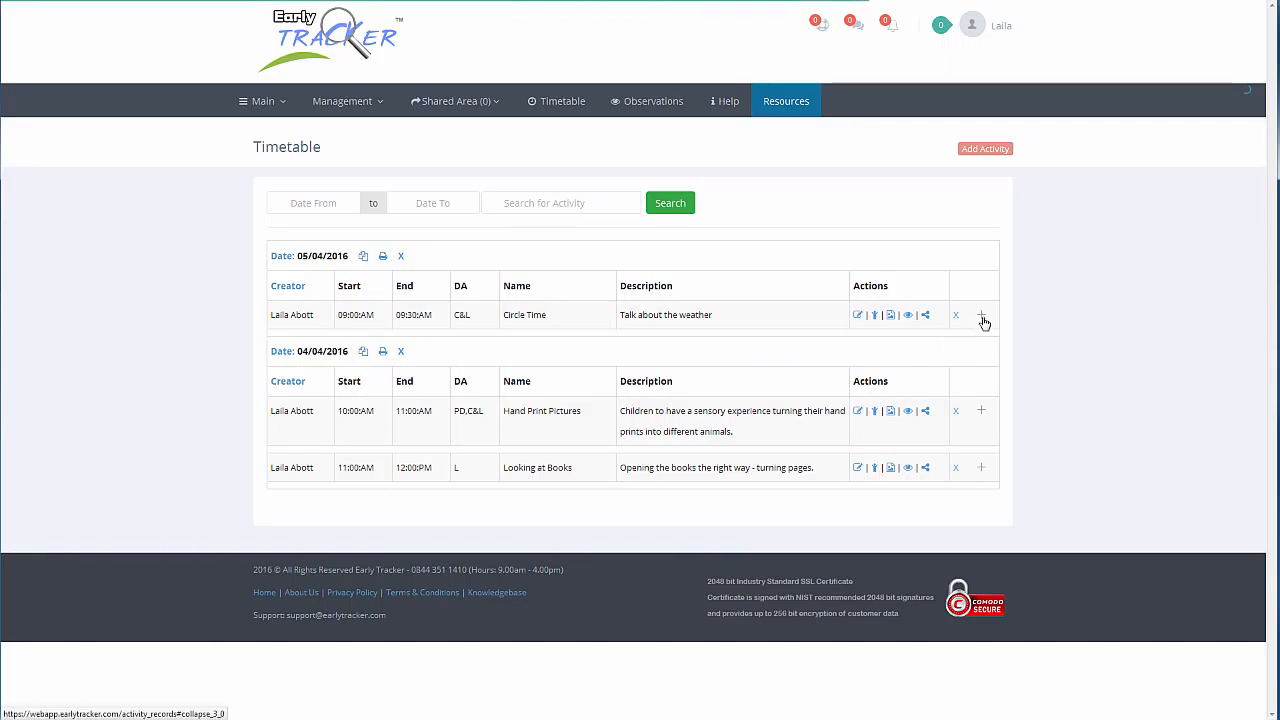
Review Circle Time's assigned resources, preview the Objects Count 1-5 game, and return to the timetable
{"action": "left_click", "coordinate": [982, 316]}
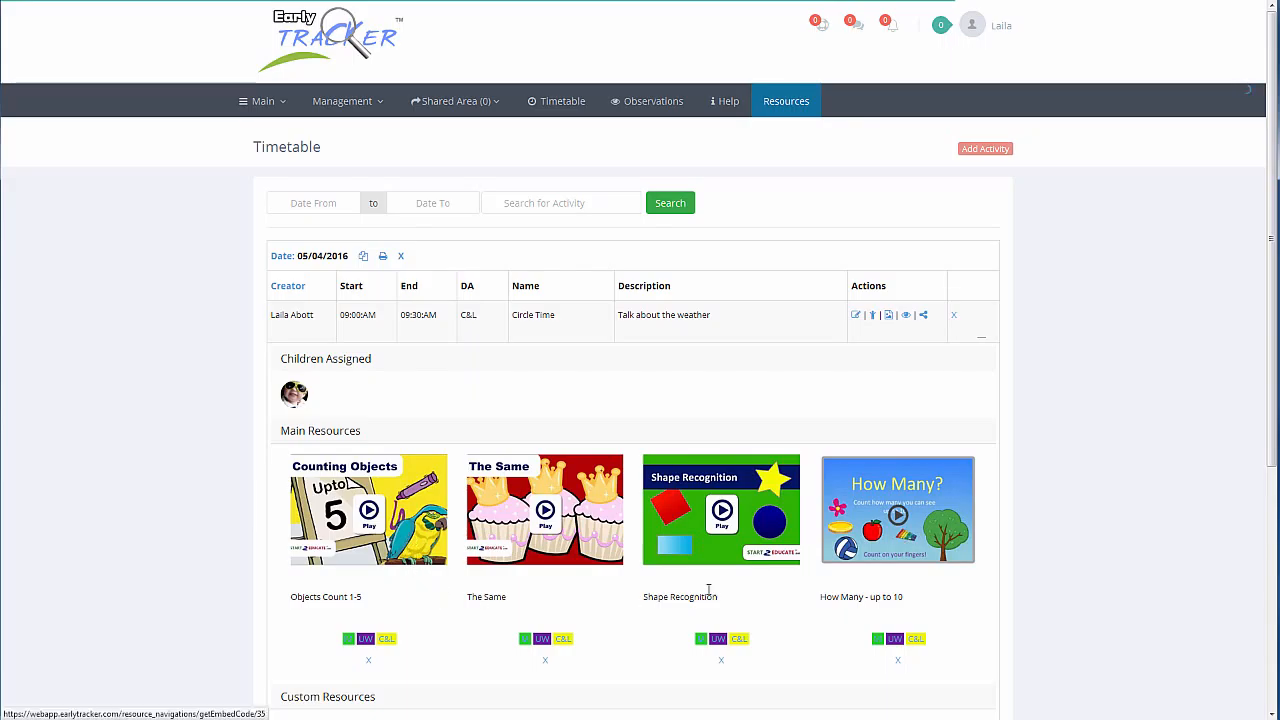
{"action": "scroll", "coordinate": [969, 522], "scroll_direction": "down", "scroll_amount": 1}
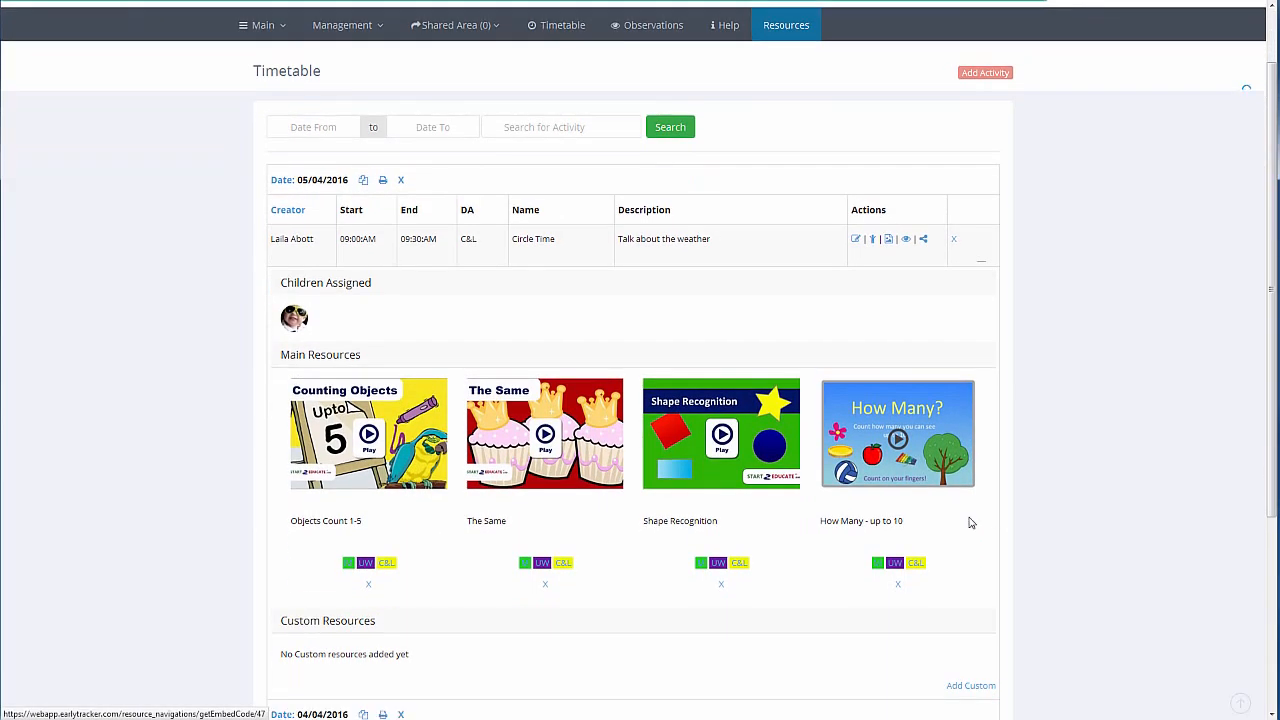
{"action": "scroll", "coordinate": [969, 522], "scroll_direction": "down", "scroll_amount": 2}
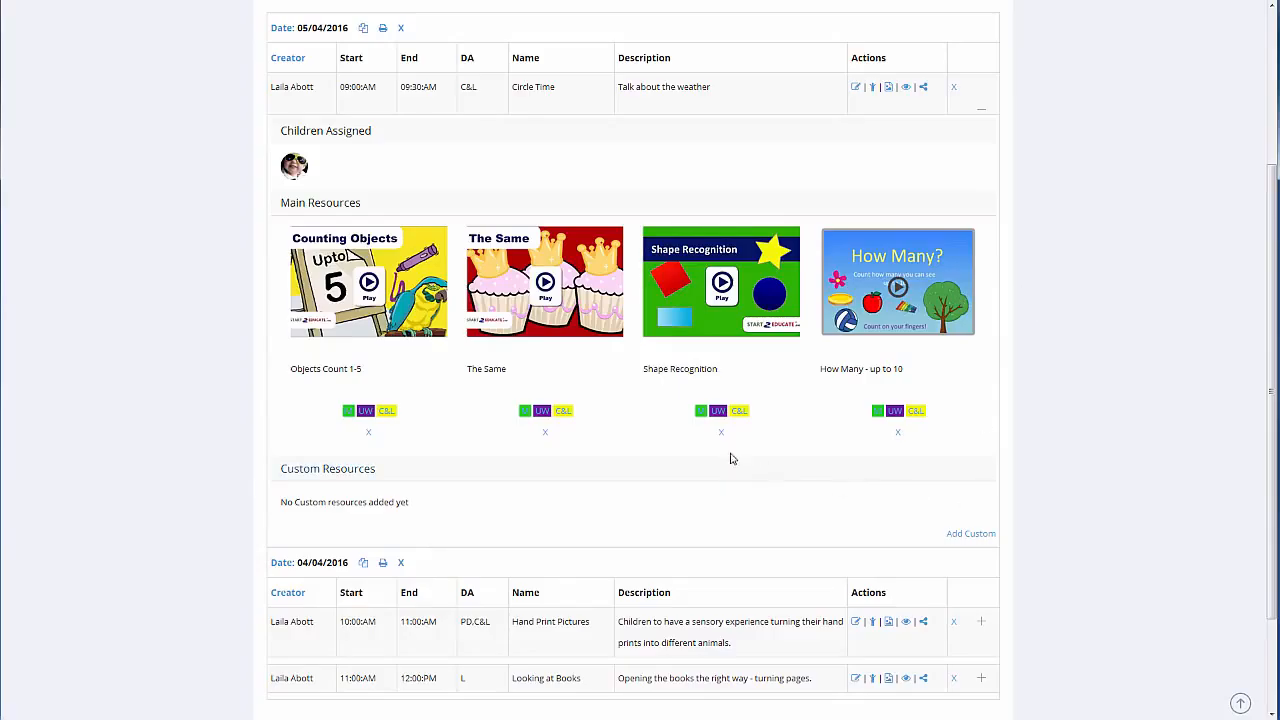
{"action": "left_click", "coordinate": [368, 284]}
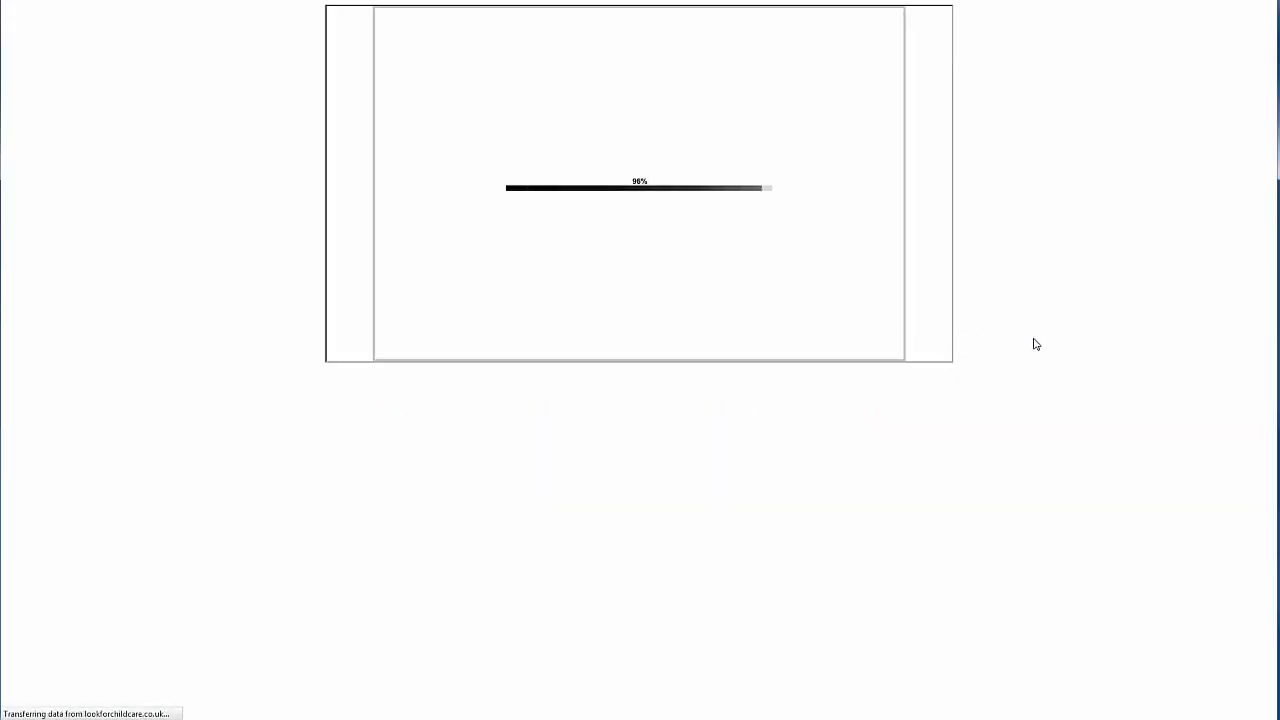
{"action": "left_click", "coordinate": [639, 197]}
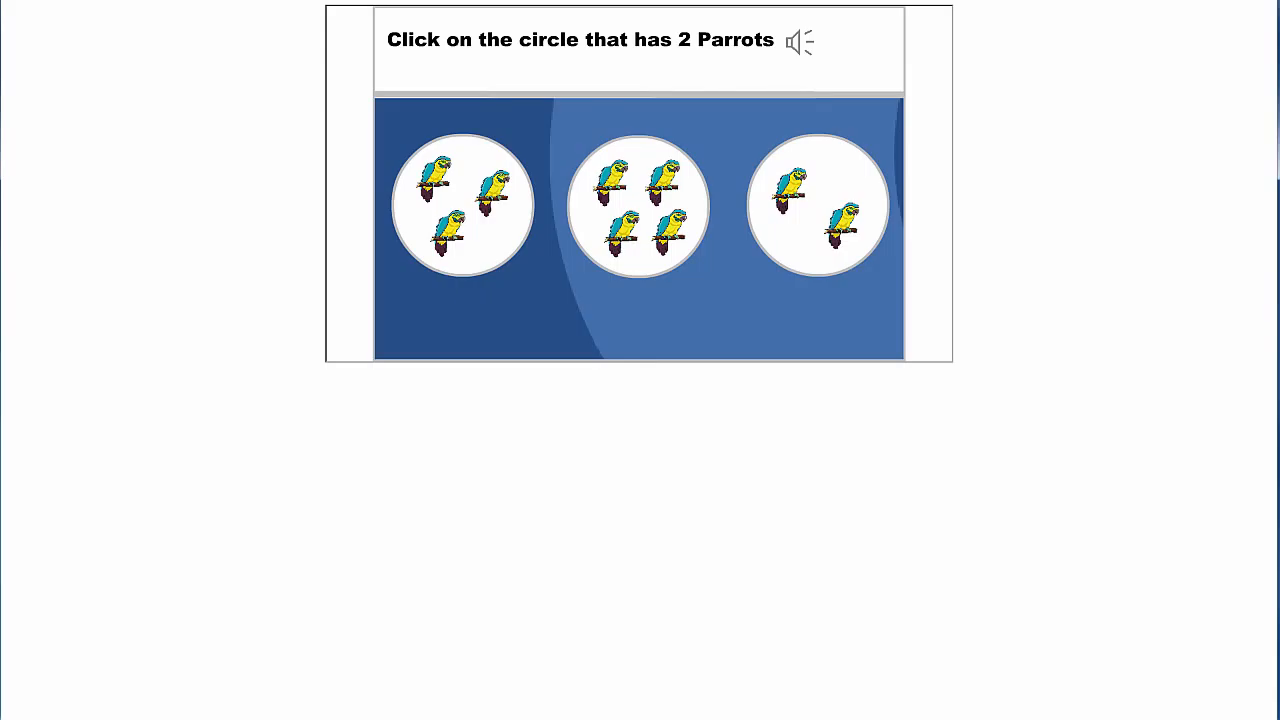
{"action": "key", "text": "alt+Left"}
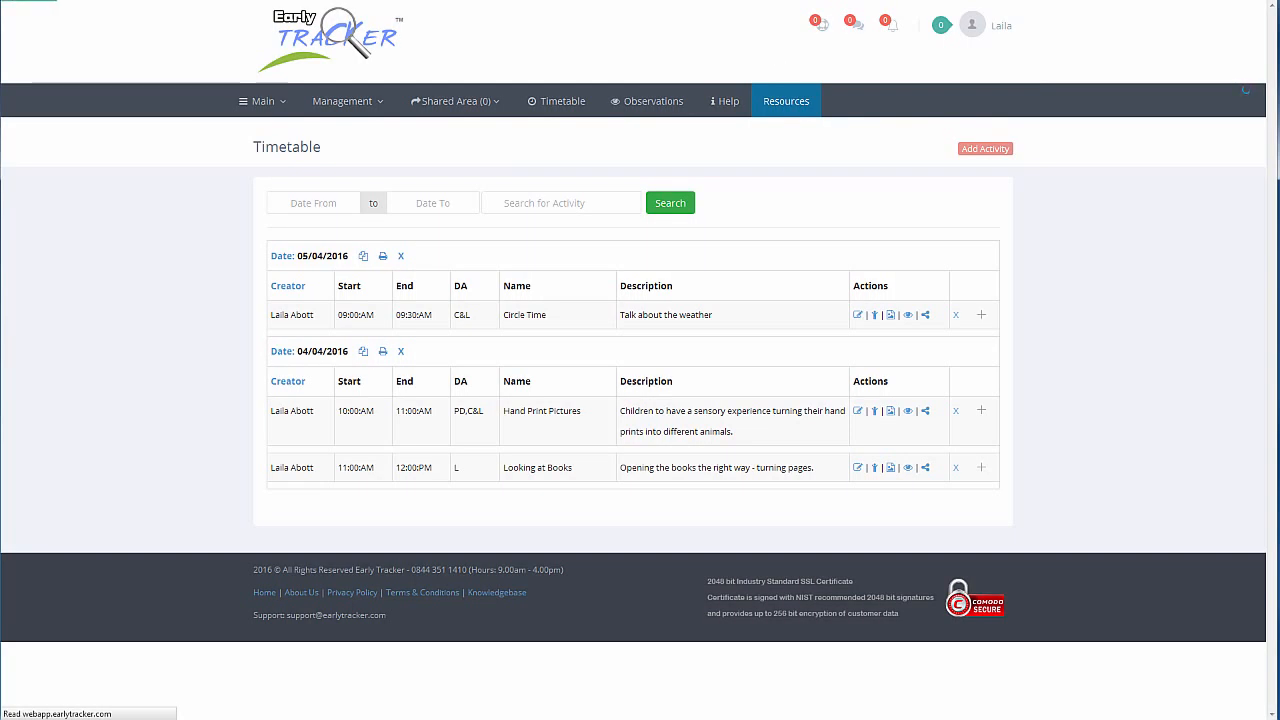
Preview The Same game from Circle Time's assigned resources and return to the timetable
{"action": "left_click", "coordinate": [982, 318]}
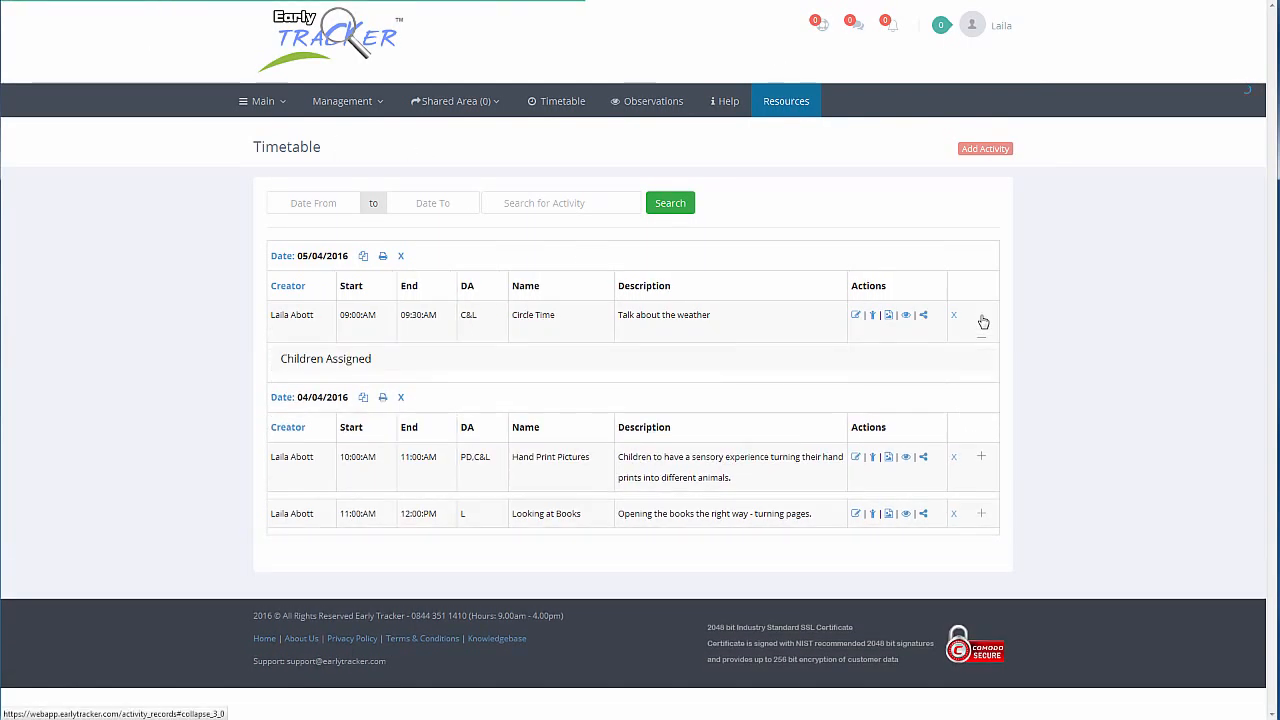
{"action": "scroll", "coordinate": [982, 321], "scroll_direction": "down", "scroll_amount": 2}
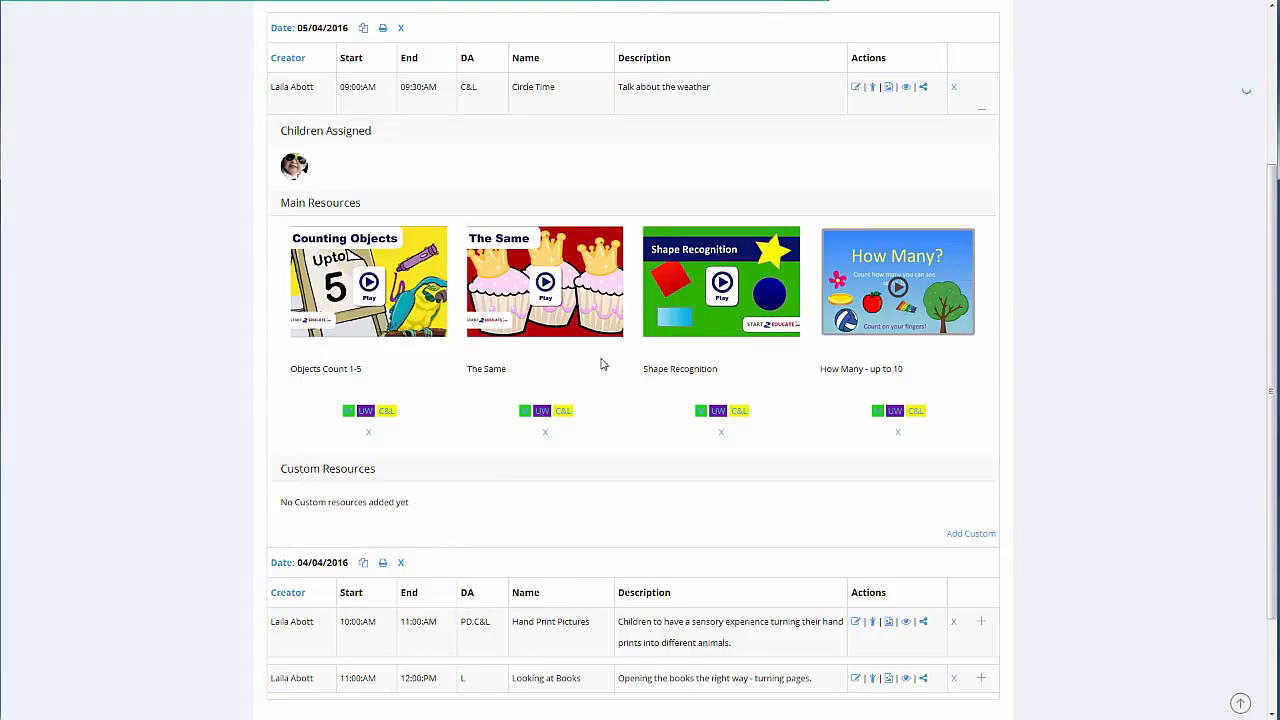
{"action": "left_click", "coordinate": [548, 290]}
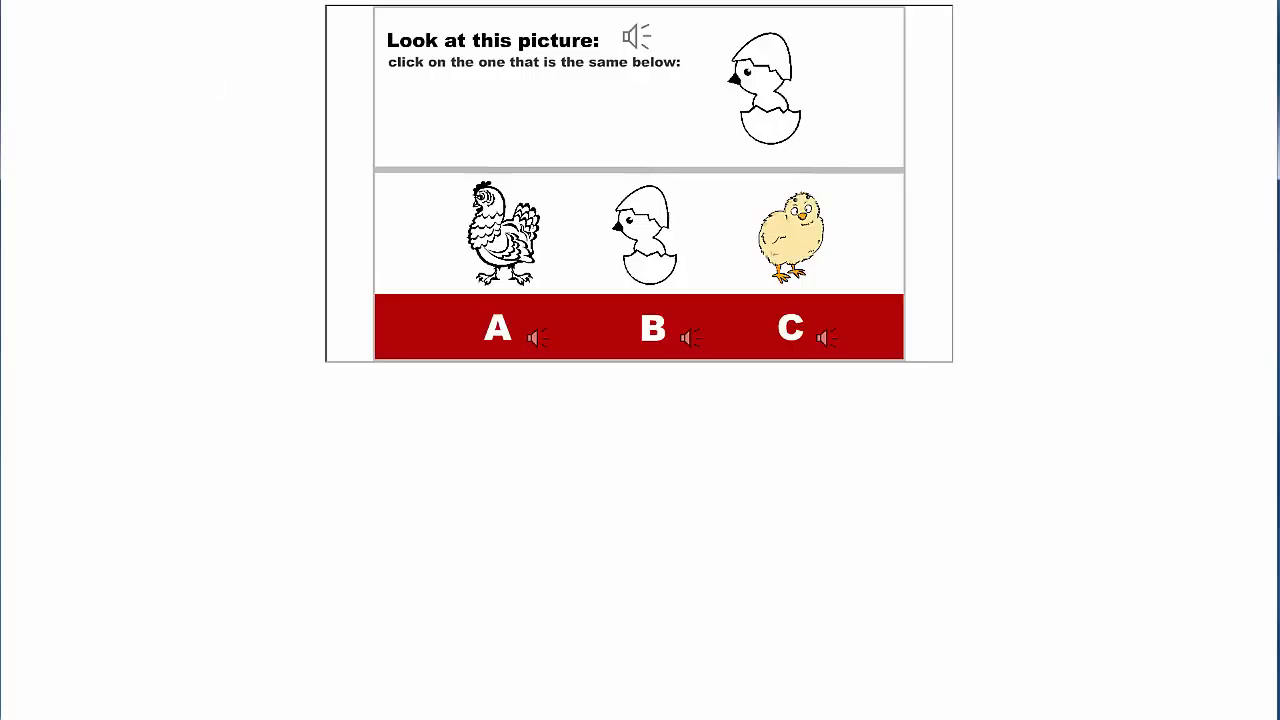
{"action": "key", "text": "alt+Left"}
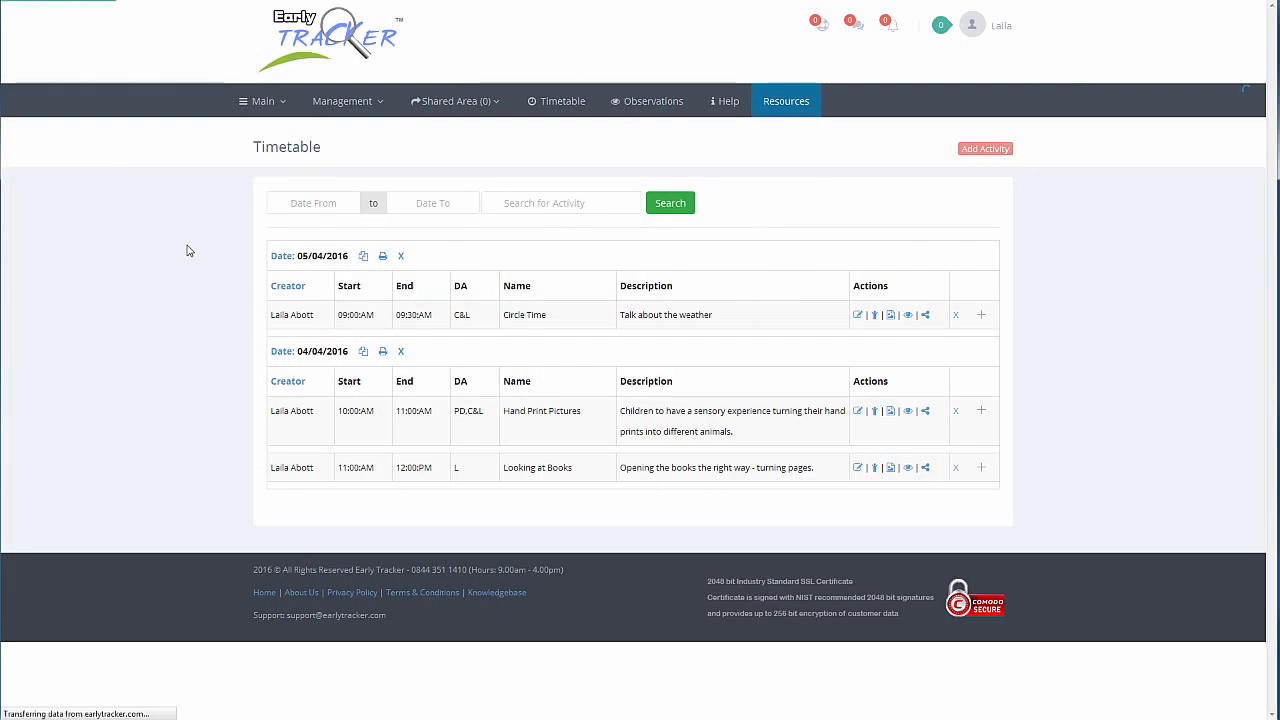
Remove The Same resource from the Circle Time activity and confirm the deletion
{"action": "left_click", "coordinate": [981, 315]}
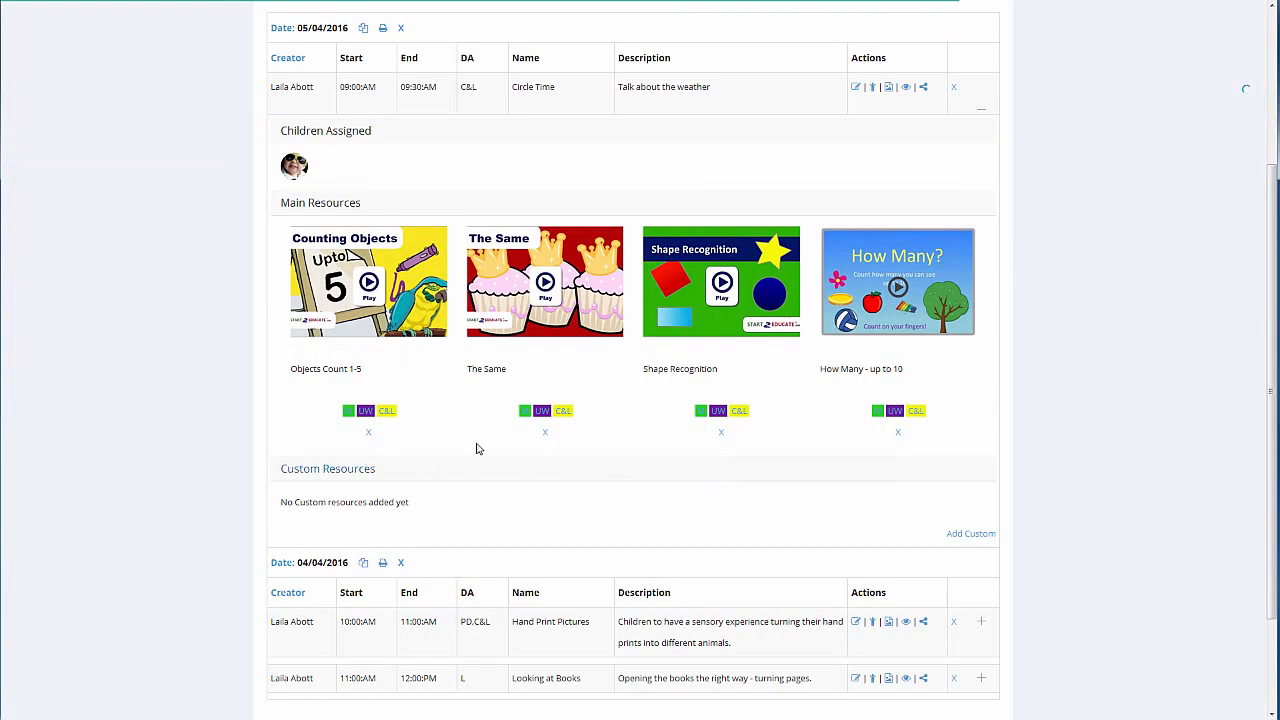
{"action": "left_click", "coordinate": [545, 434]}
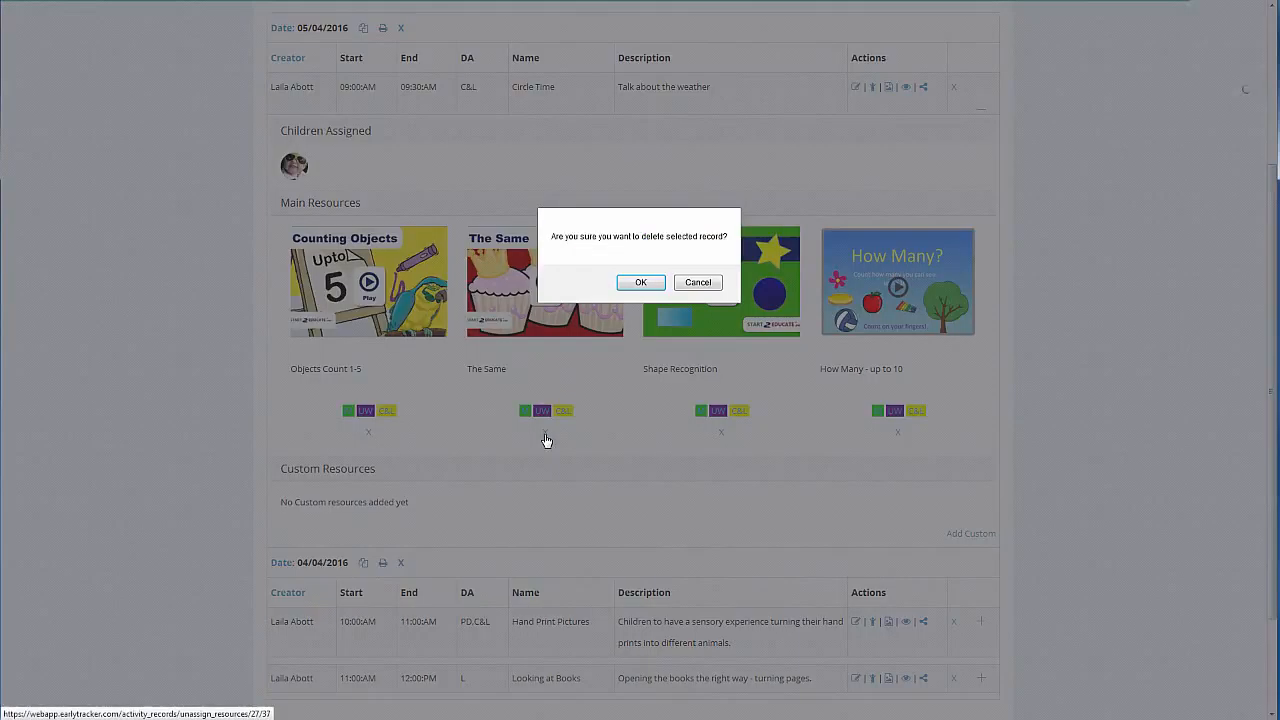
{"action": "left_click", "coordinate": [643, 283]}
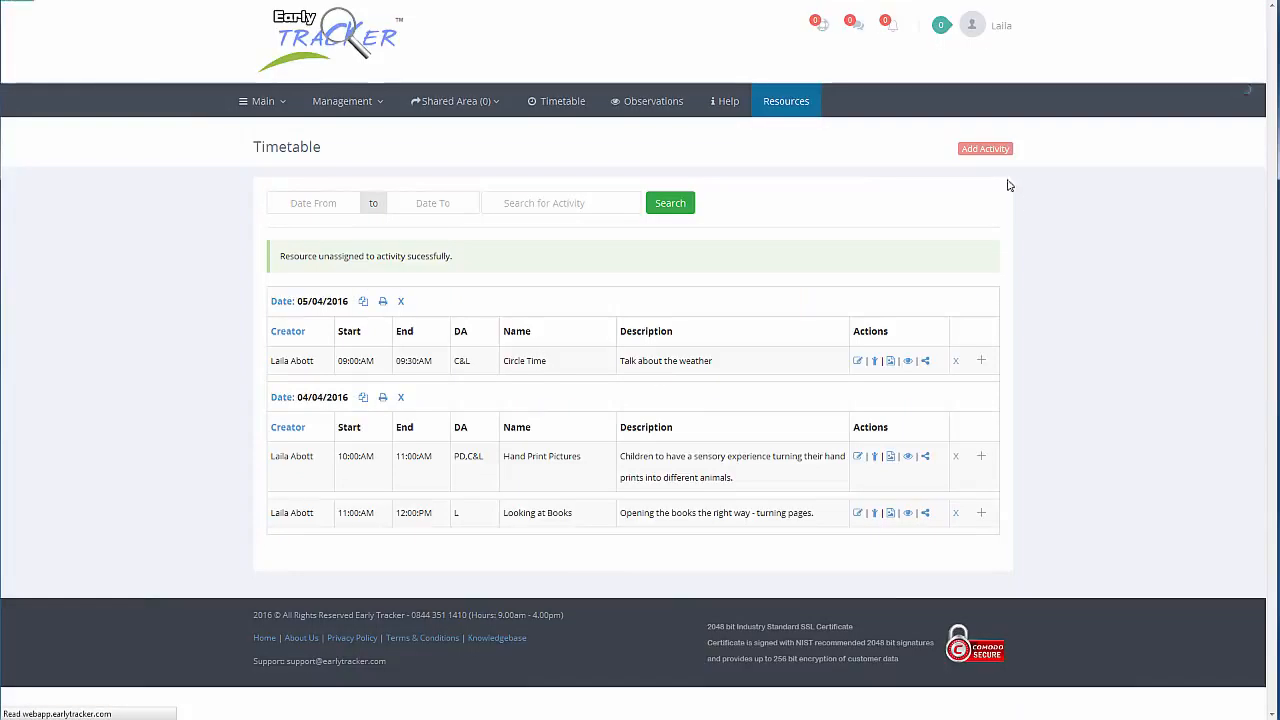
Remove the How Many - up to 10 resource from the Circle Time activity and confirm the deletion
{"action": "left_click", "coordinate": [981, 364]}
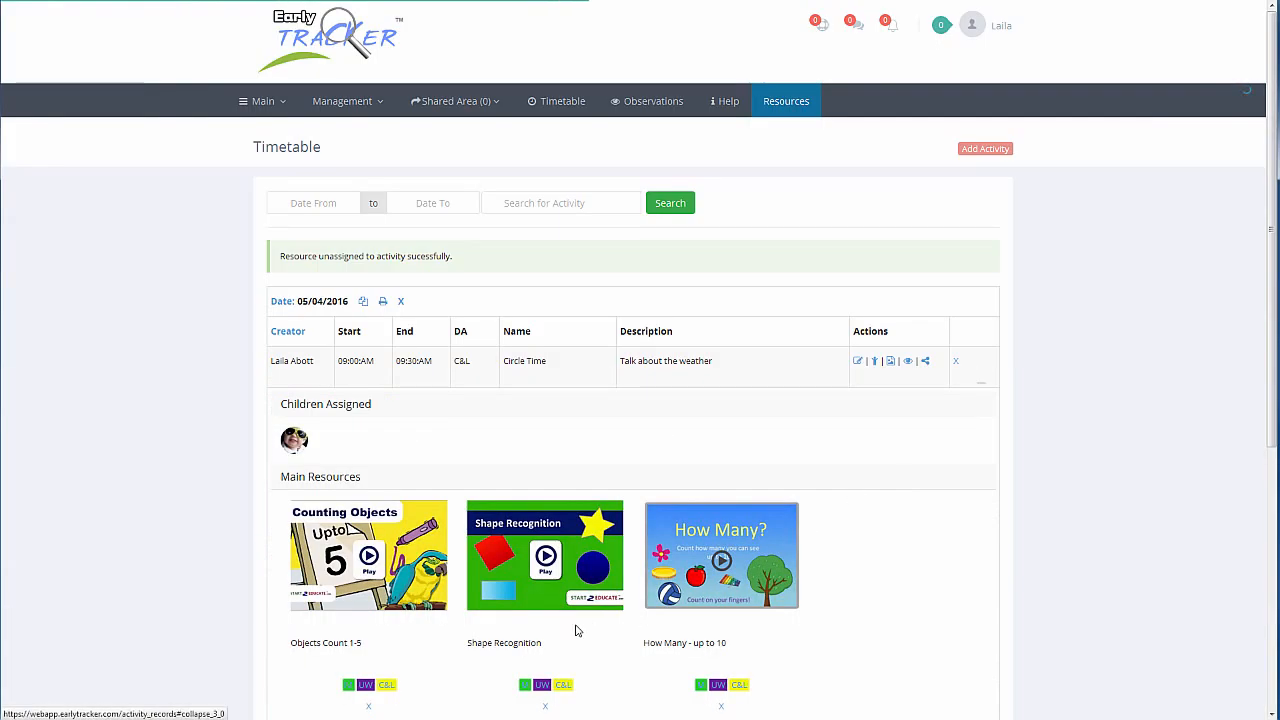
{"action": "scroll", "coordinate": [975, 525], "scroll_direction": "down", "scroll_amount": 2}
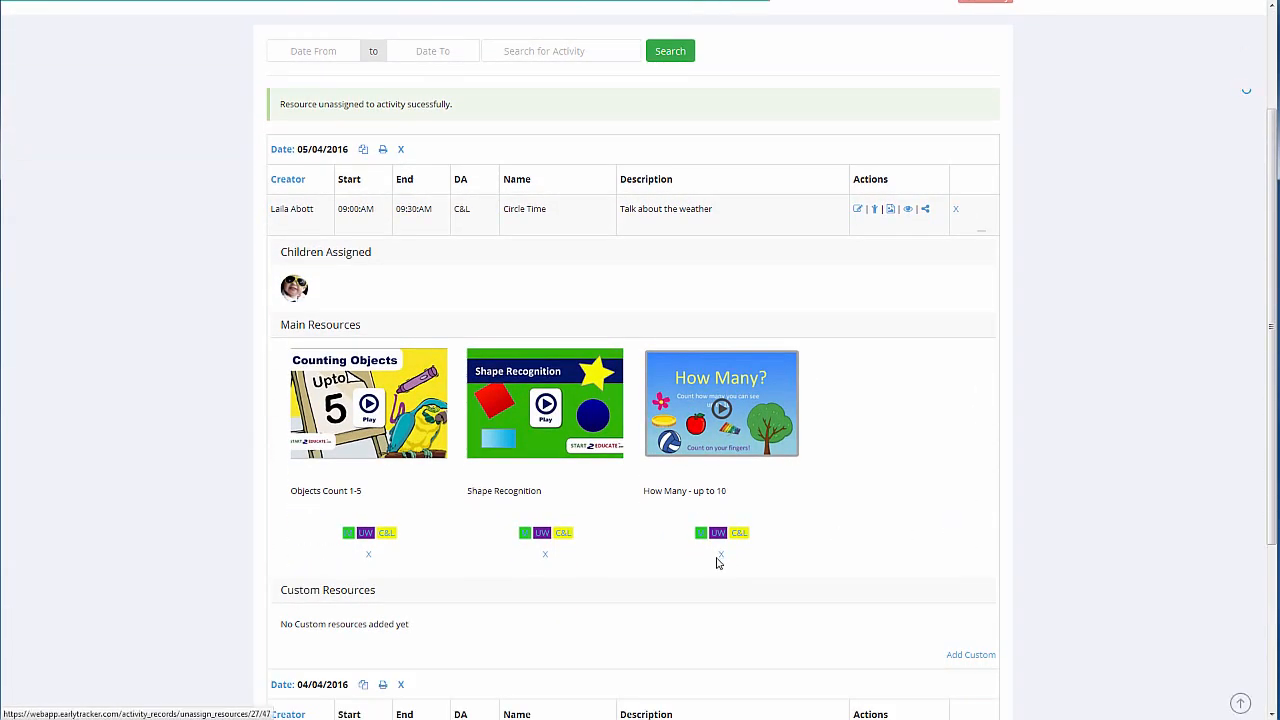
{"action": "left_click", "coordinate": [722, 557]}
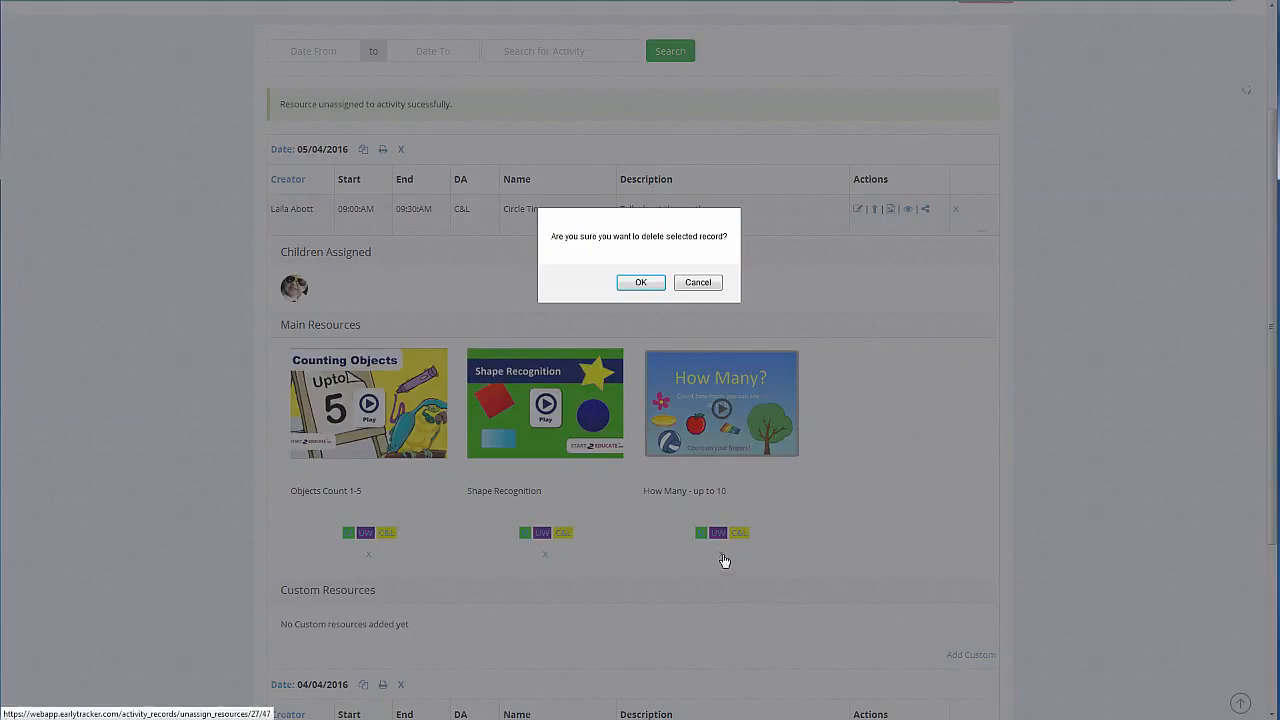
{"action": "left_click", "coordinate": [641, 282]}
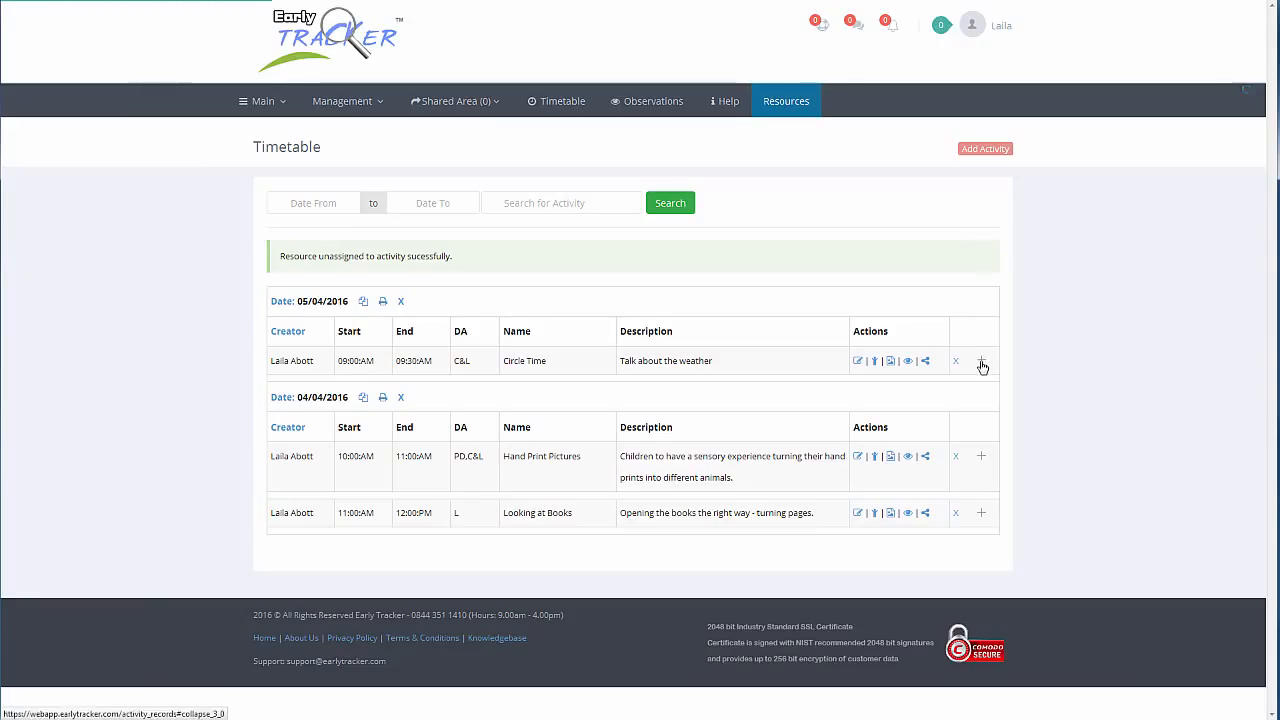
{"action": "left_click", "coordinate": [981, 362]}
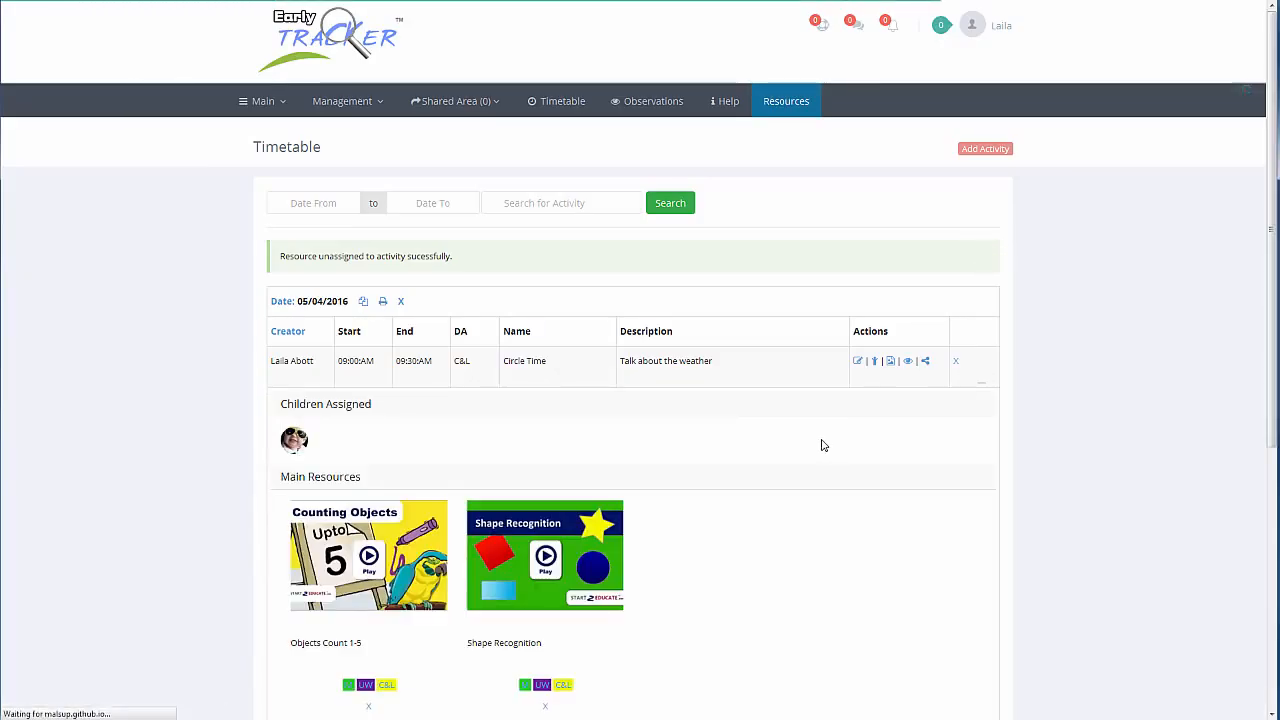
{"action": "scroll", "coordinate": [824, 443], "scroll_direction": "down", "scroll_amount": 3}
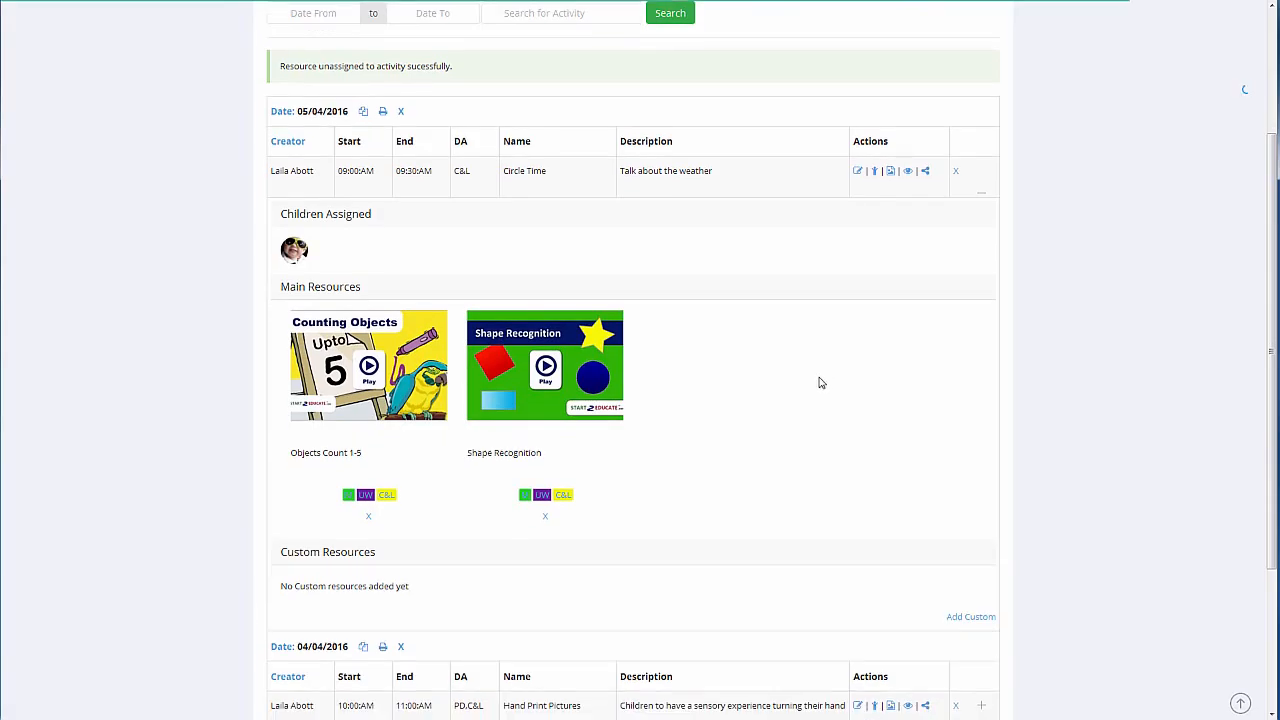
{"action": "scroll", "coordinate": [778, 413], "scroll_direction": "down", "scroll_amount": 3}
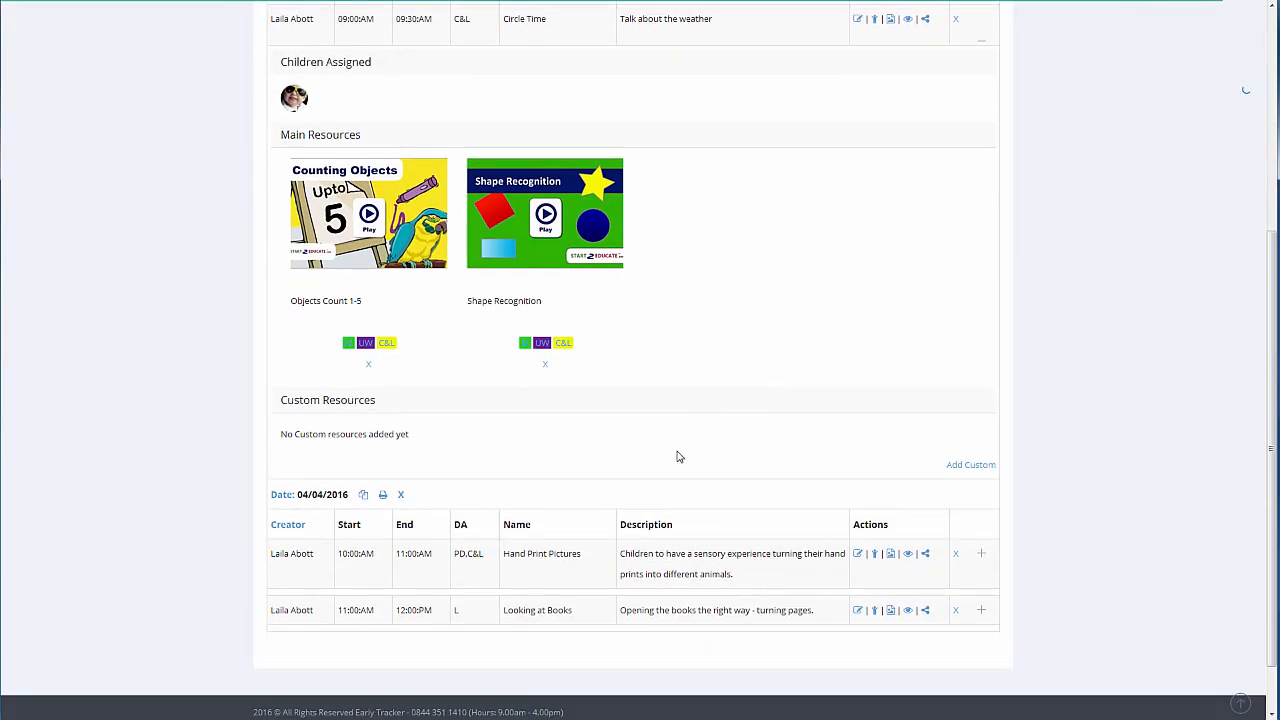
{"action": "left_click", "coordinate": [971, 468]}
{"action": "left_click", "coordinate": [504, 88]}
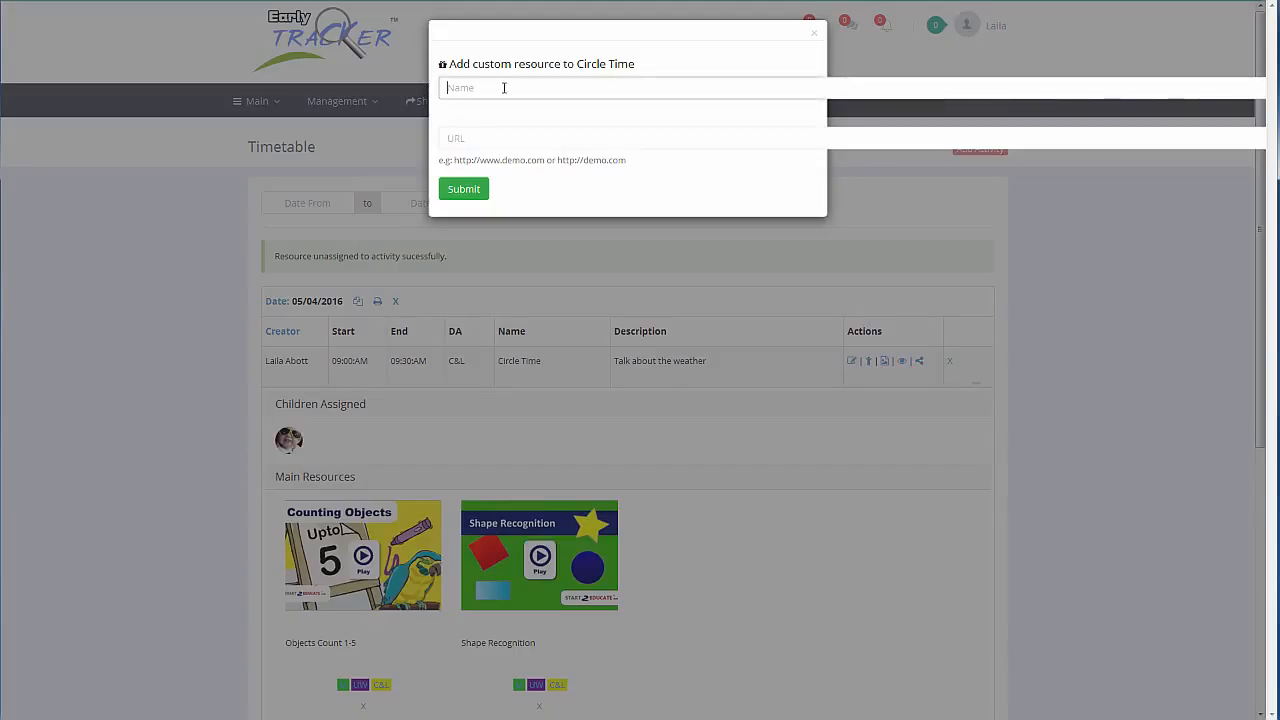
{"action": "type", "text": "Readin"}
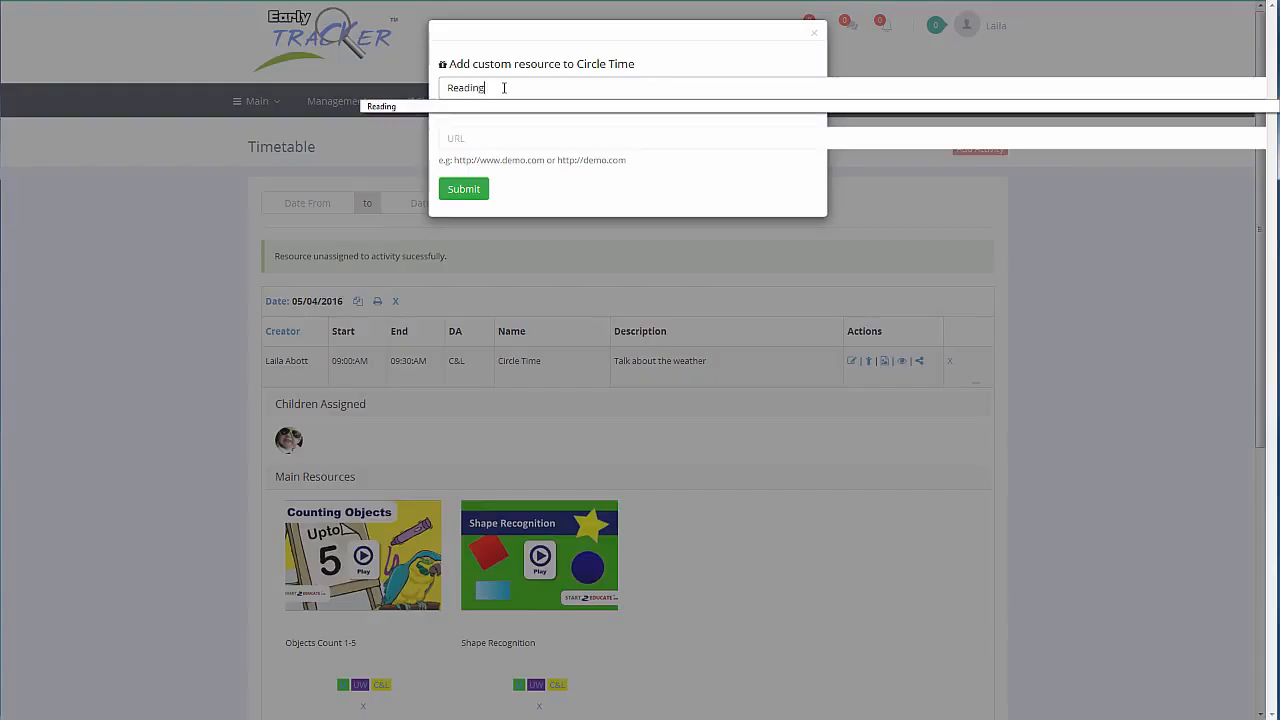
{"action": "type", "text": "g"}
{"action": "left_click", "coordinate": [457, 138]}
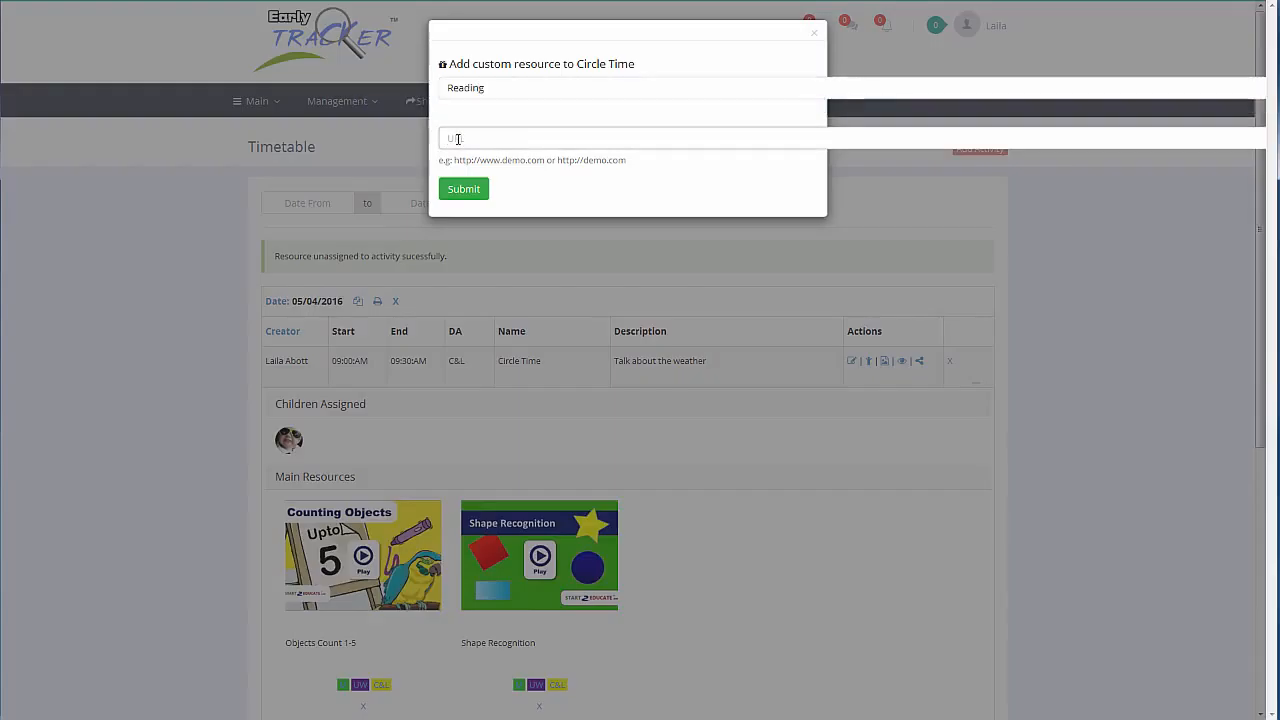
{"action": "type", "text": "ht"}
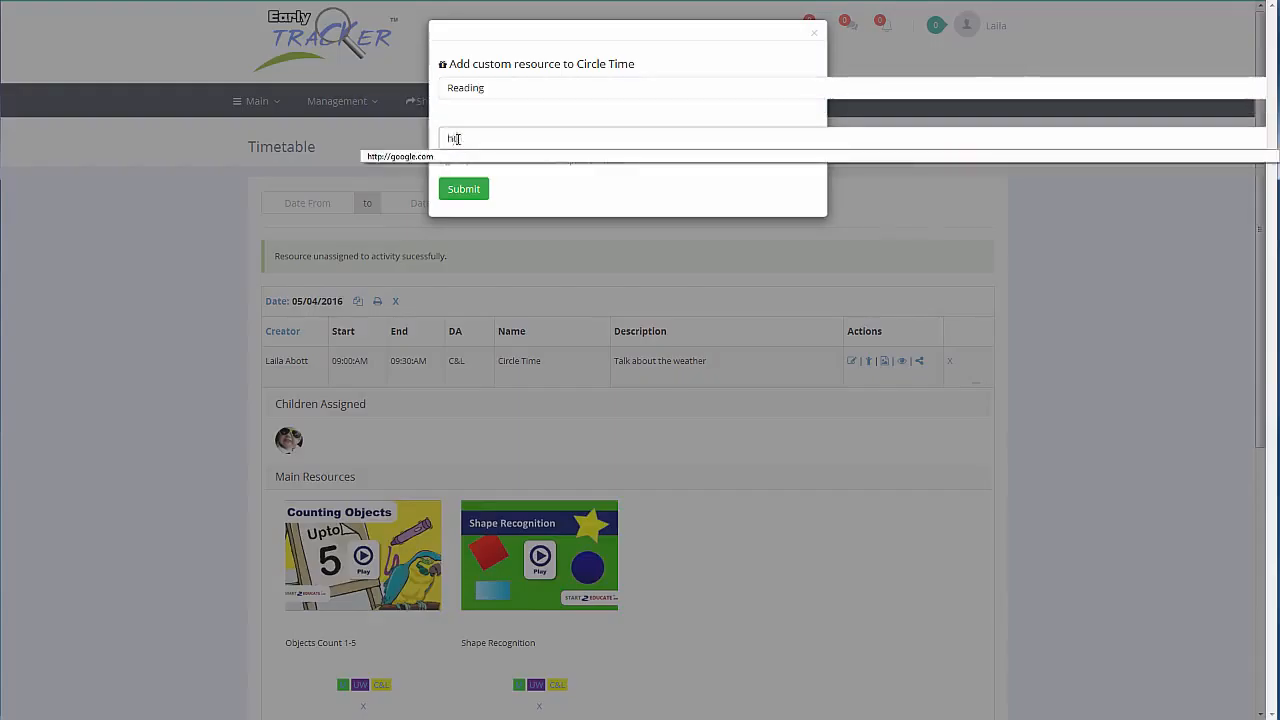
{"action": "type", "text": "t"}
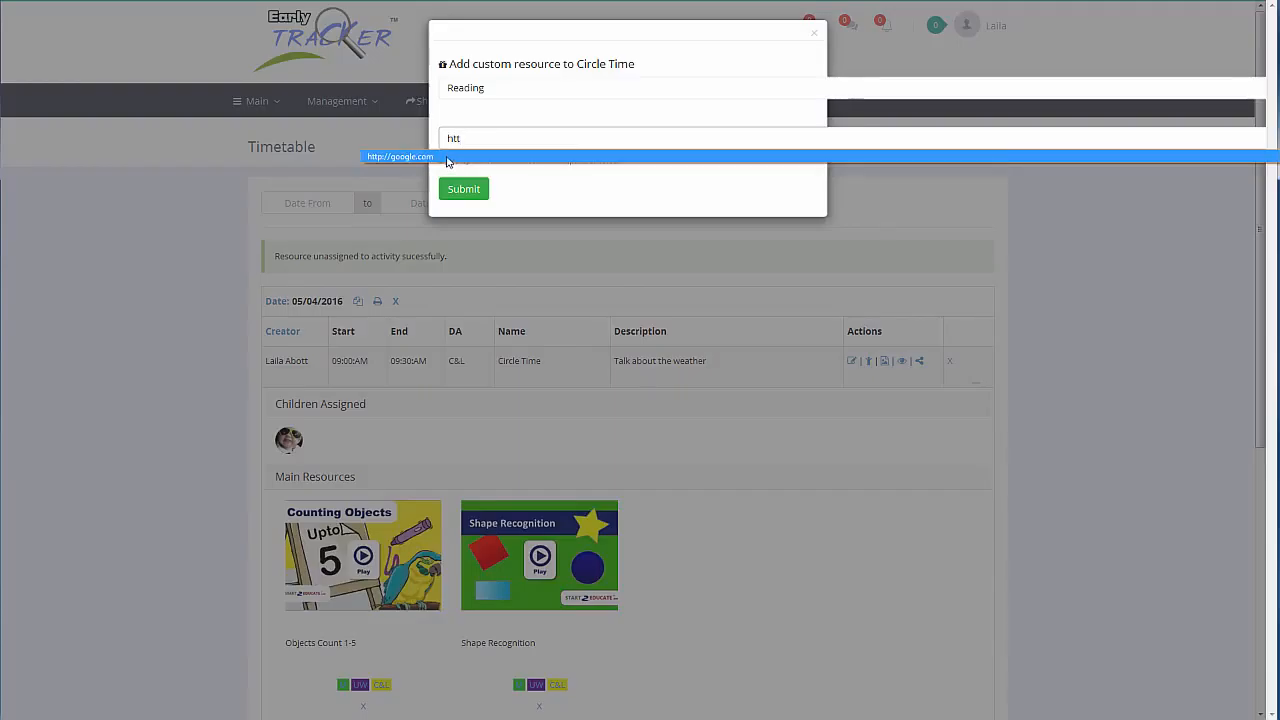
{"action": "left_click", "coordinate": [447, 158]}
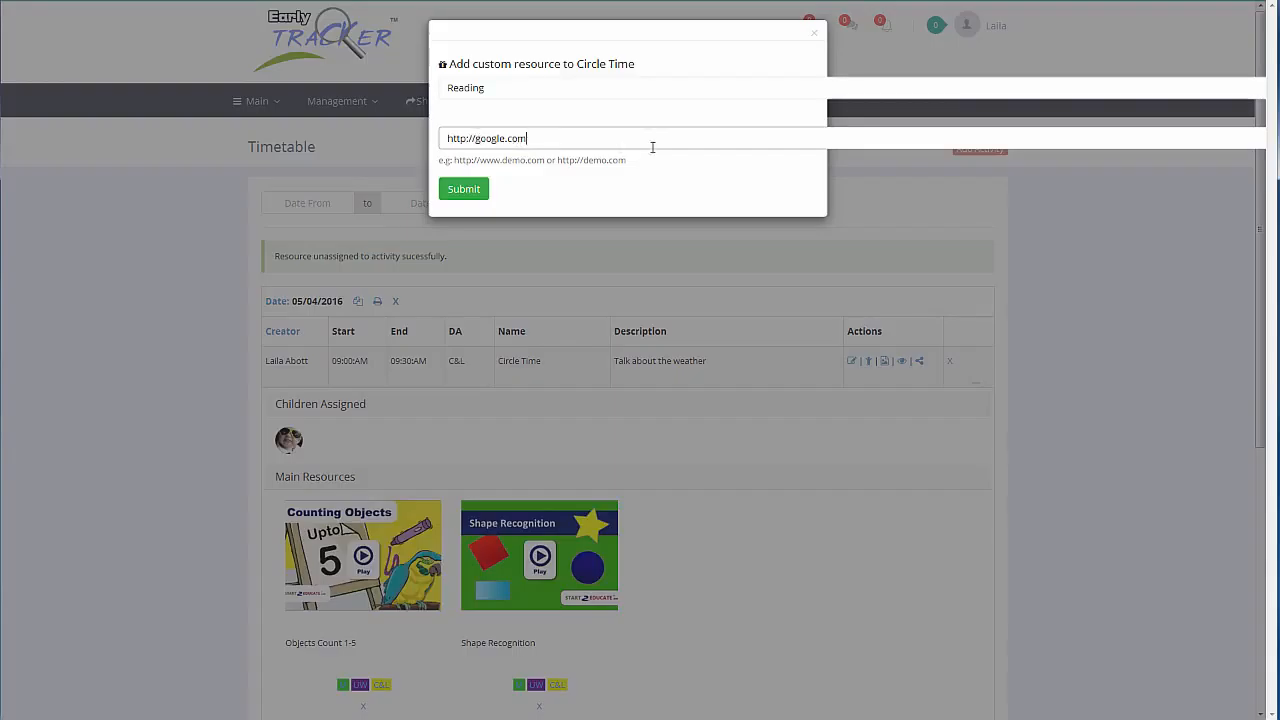
{"action": "left_click", "coordinate": [464, 190]}
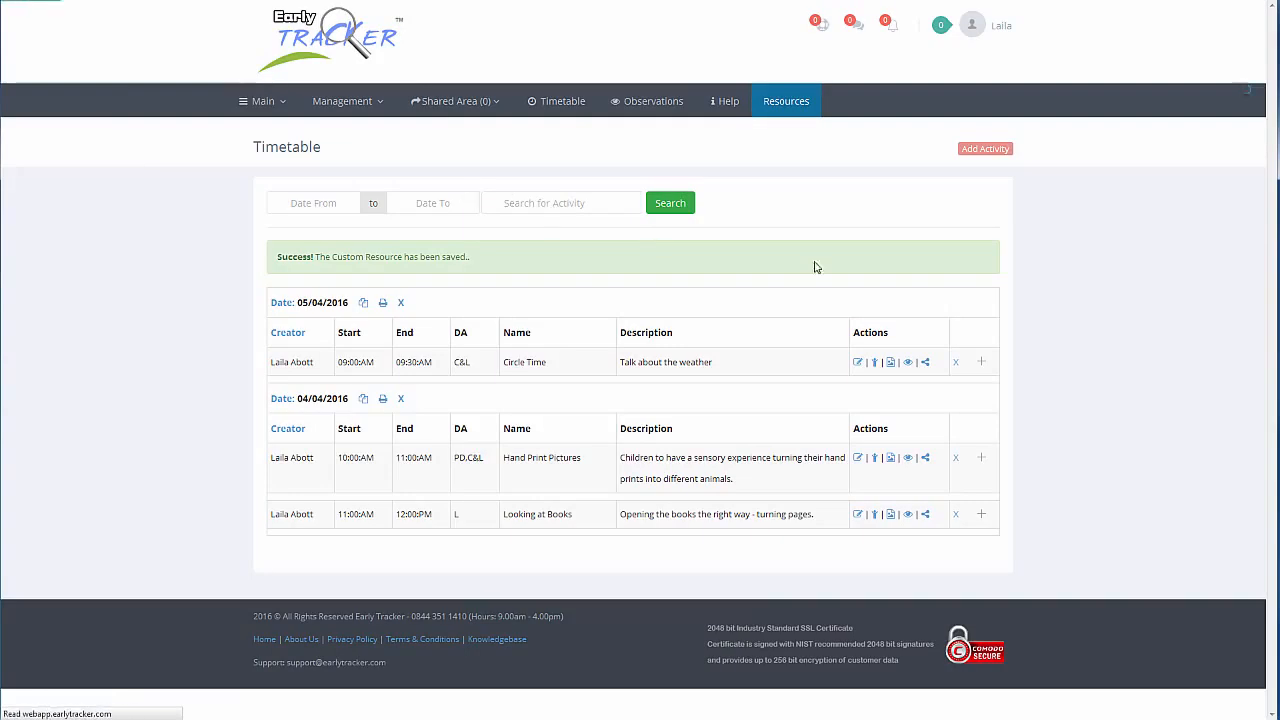
Expand Circle Time's details, open its Reading custom resource link, and return to the timetable
{"action": "left_click", "coordinate": [982, 364]}
{"action": "scroll", "coordinate": [1189, 374], "scroll_direction": "down", "scroll_amount": 4}
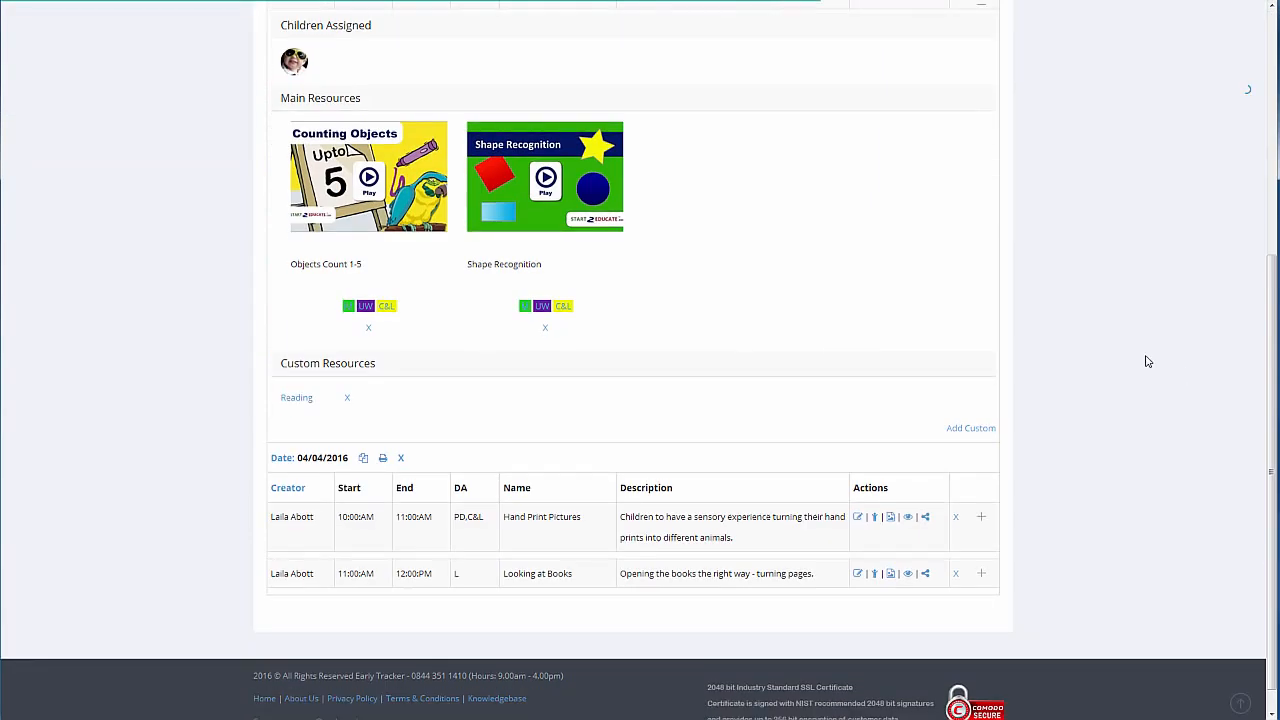
{"action": "left_click", "coordinate": [301, 401]}
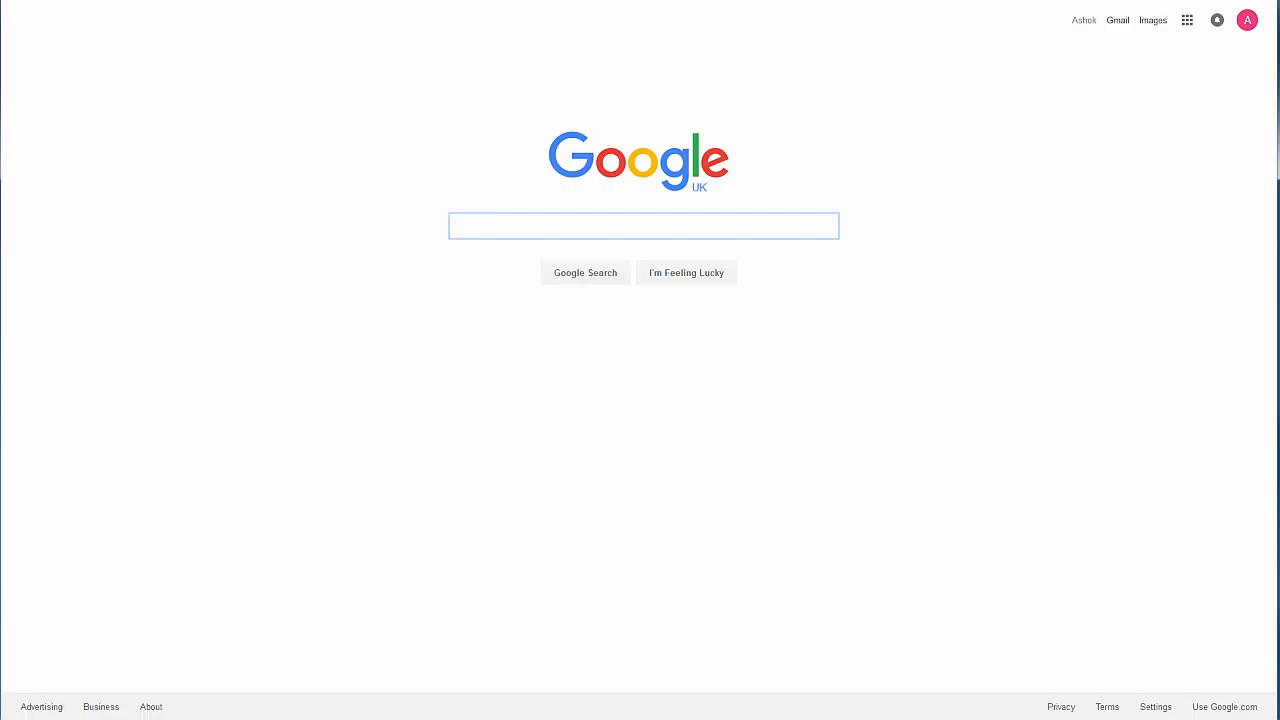
{"action": "left_click", "coordinate": [664, 2]}
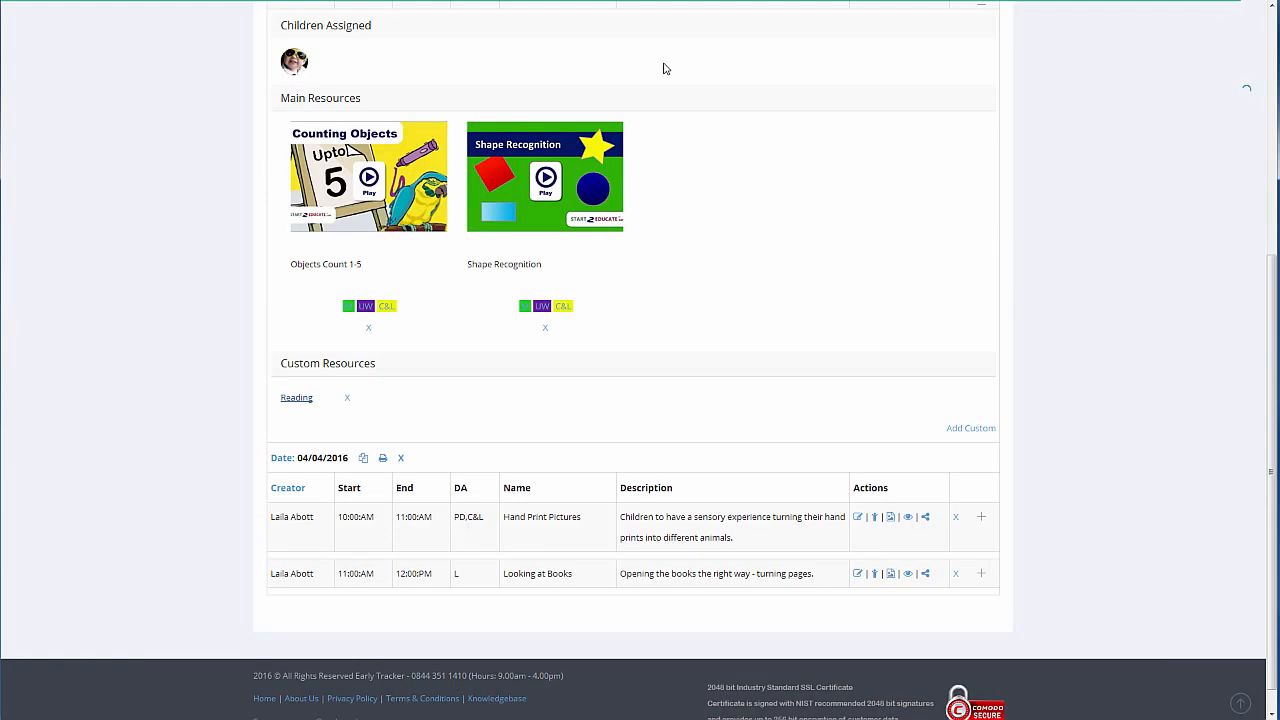
Delete the Reading custom resource from Circle Time, confirm the deletion, and check the activity's remaining resources
{"action": "left_click", "coordinate": [348, 400]}
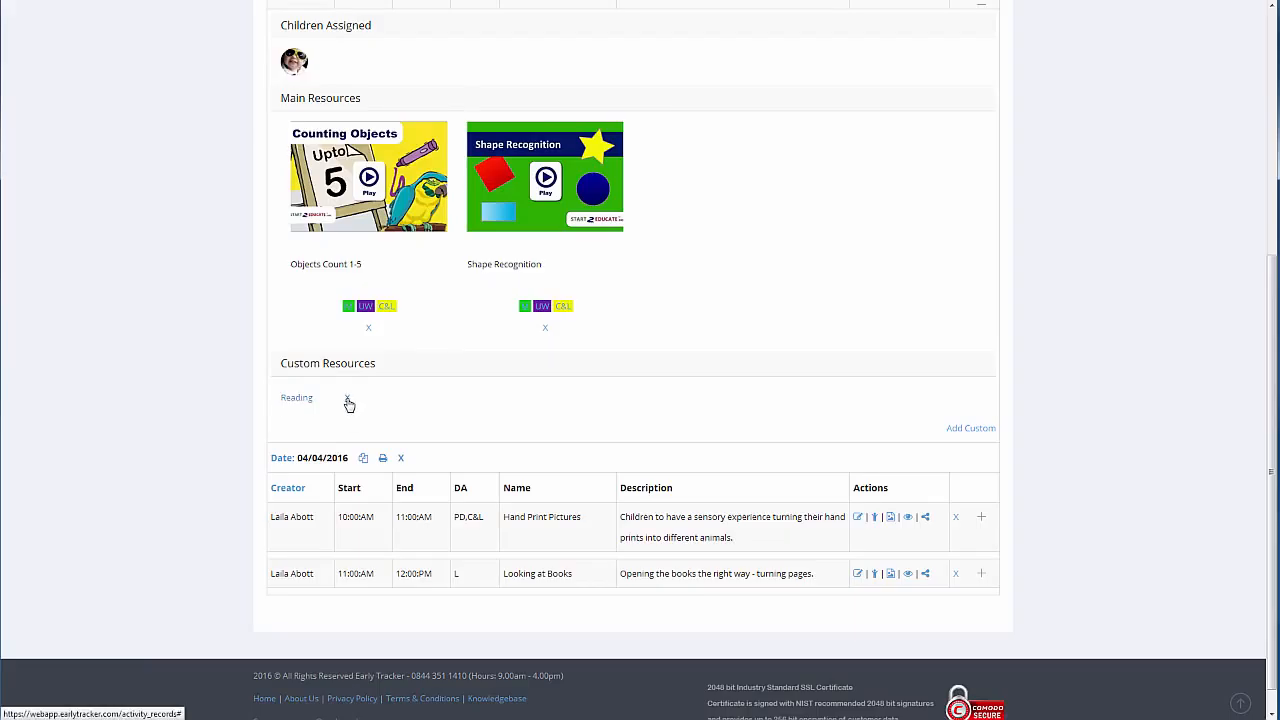
{"action": "left_click", "coordinate": [646, 284]}
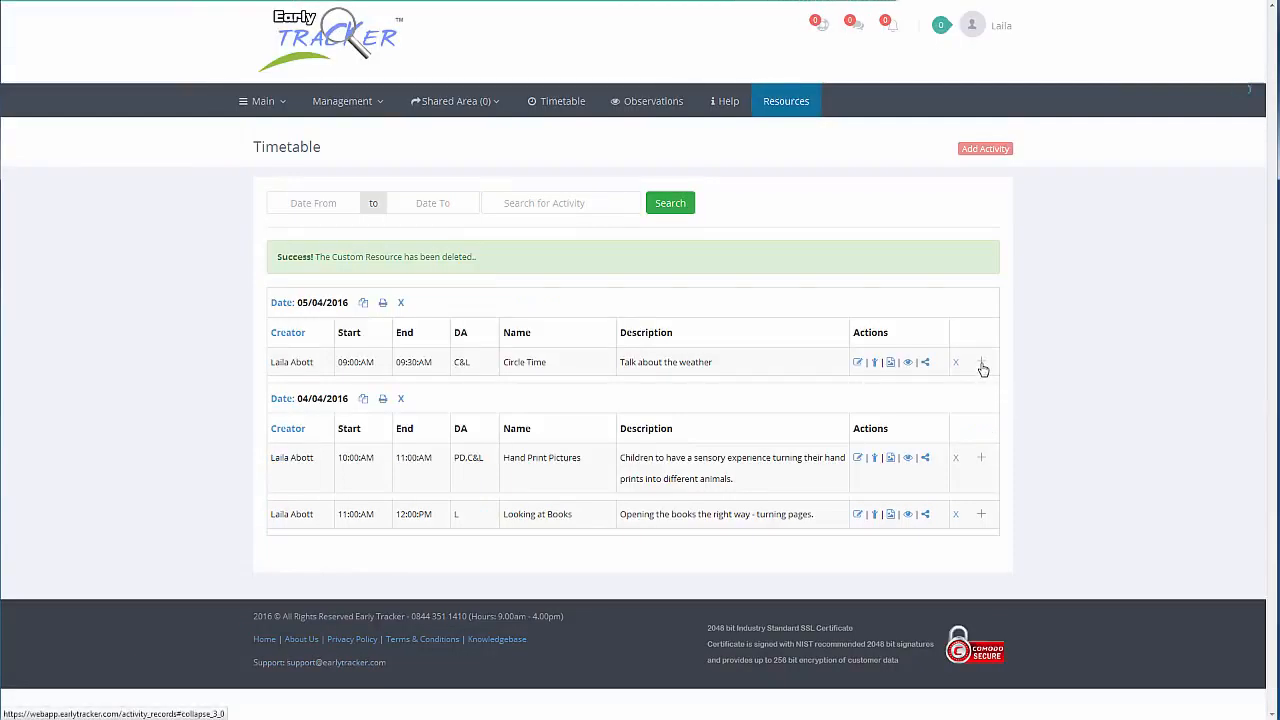
{"action": "left_click", "coordinate": [982, 366]}
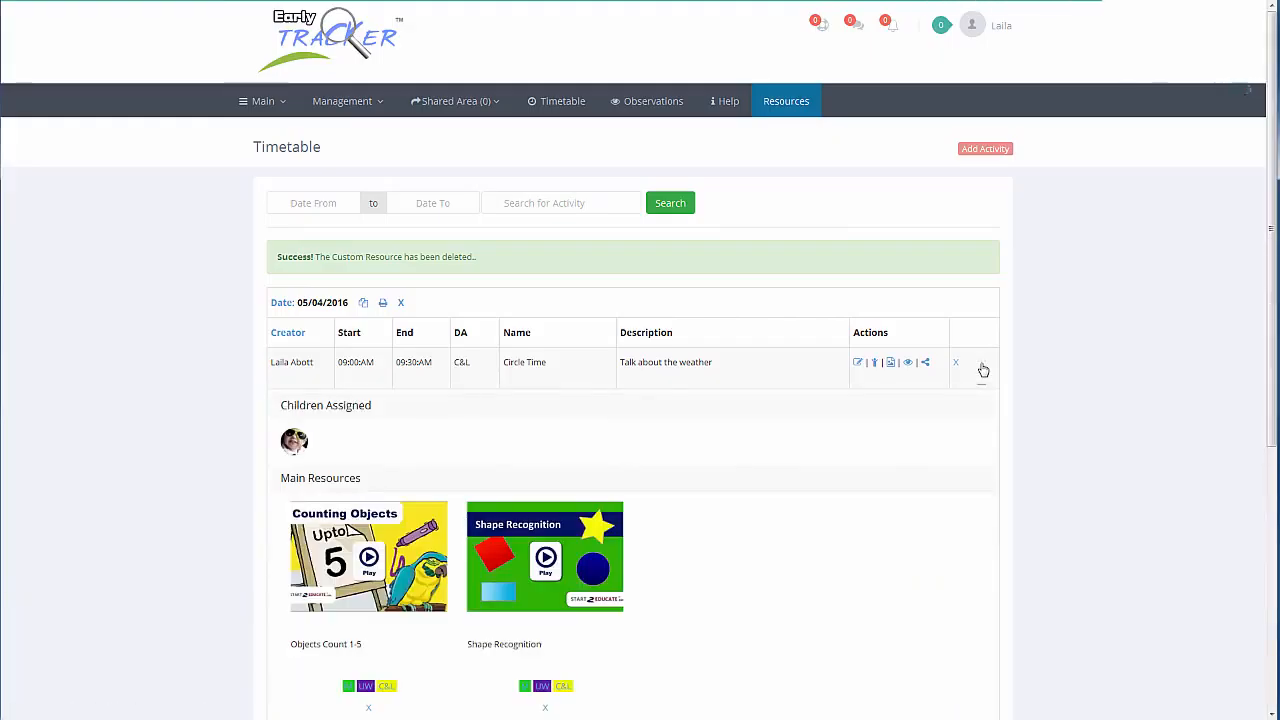
{"action": "scroll", "coordinate": [1043, 486], "scroll_direction": "down", "scroll_amount": 3}
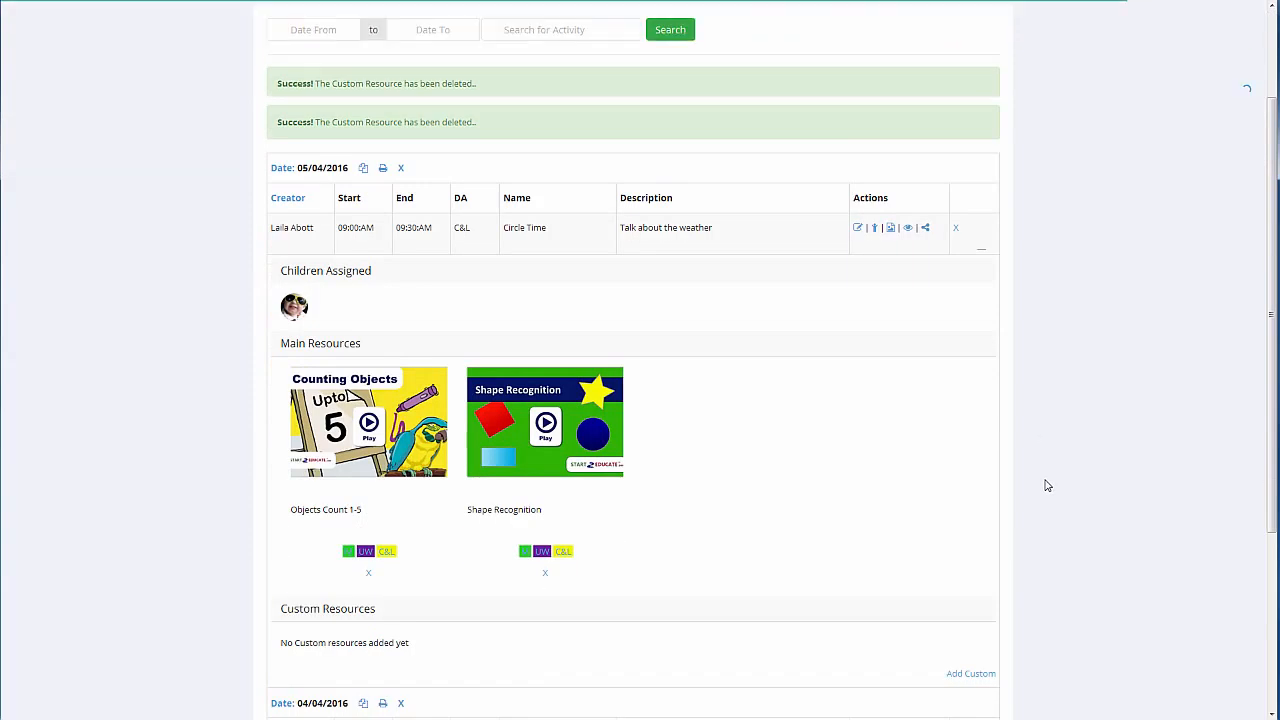
{"action": "scroll", "coordinate": [1047, 484], "scroll_direction": "up", "scroll_amount": 2}
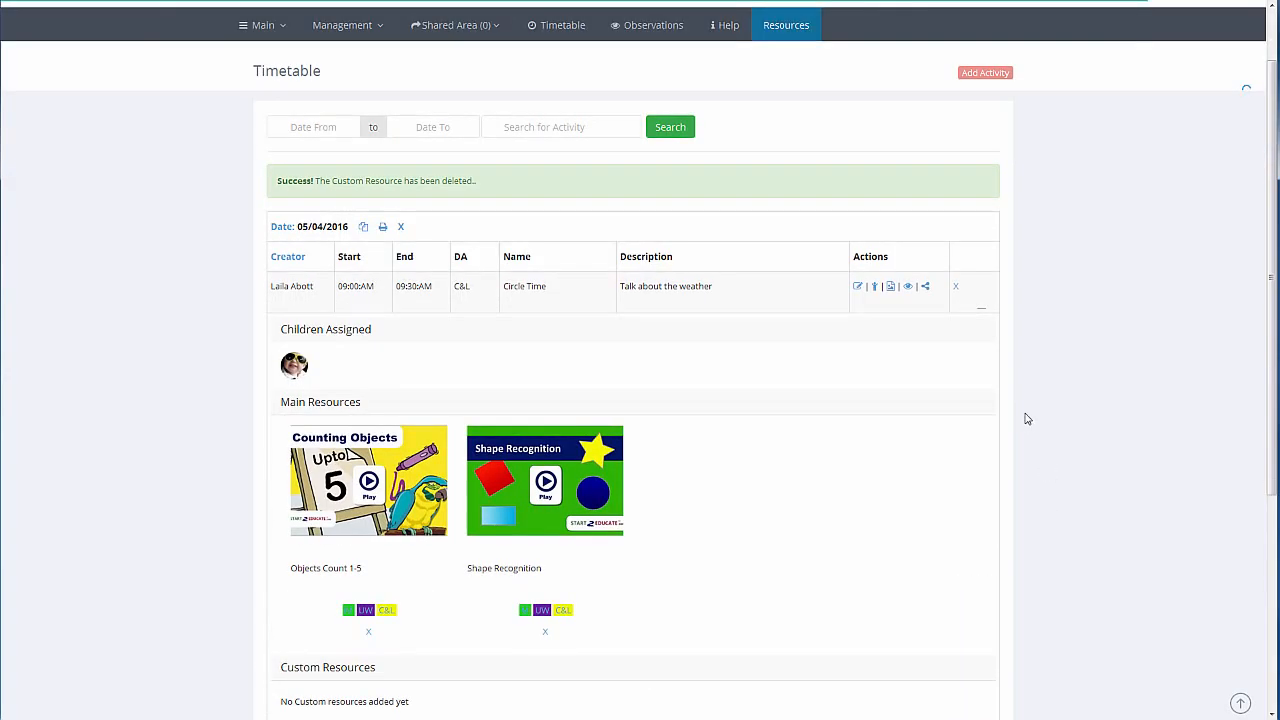
{"action": "left_click", "coordinate": [984, 314]}
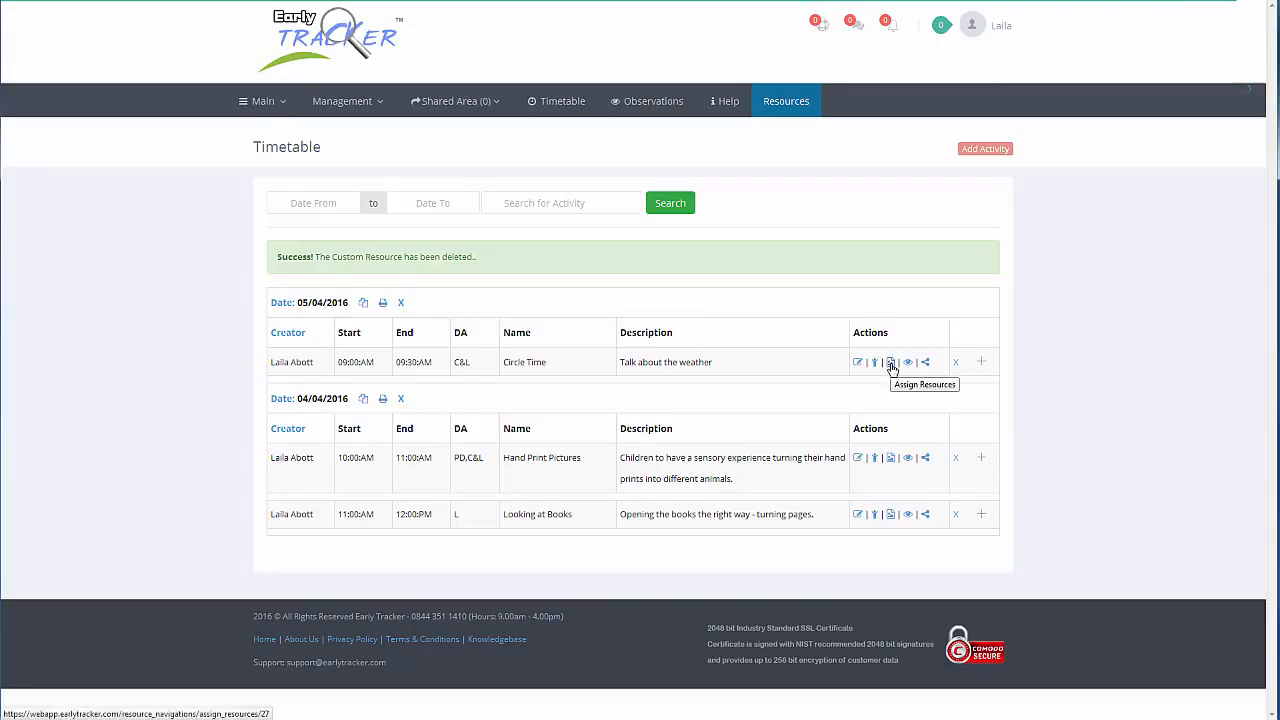
Create an observation from the Circle Time activity with C&L as the DA and save it
{"action": "left_click", "coordinate": [890, 366]}
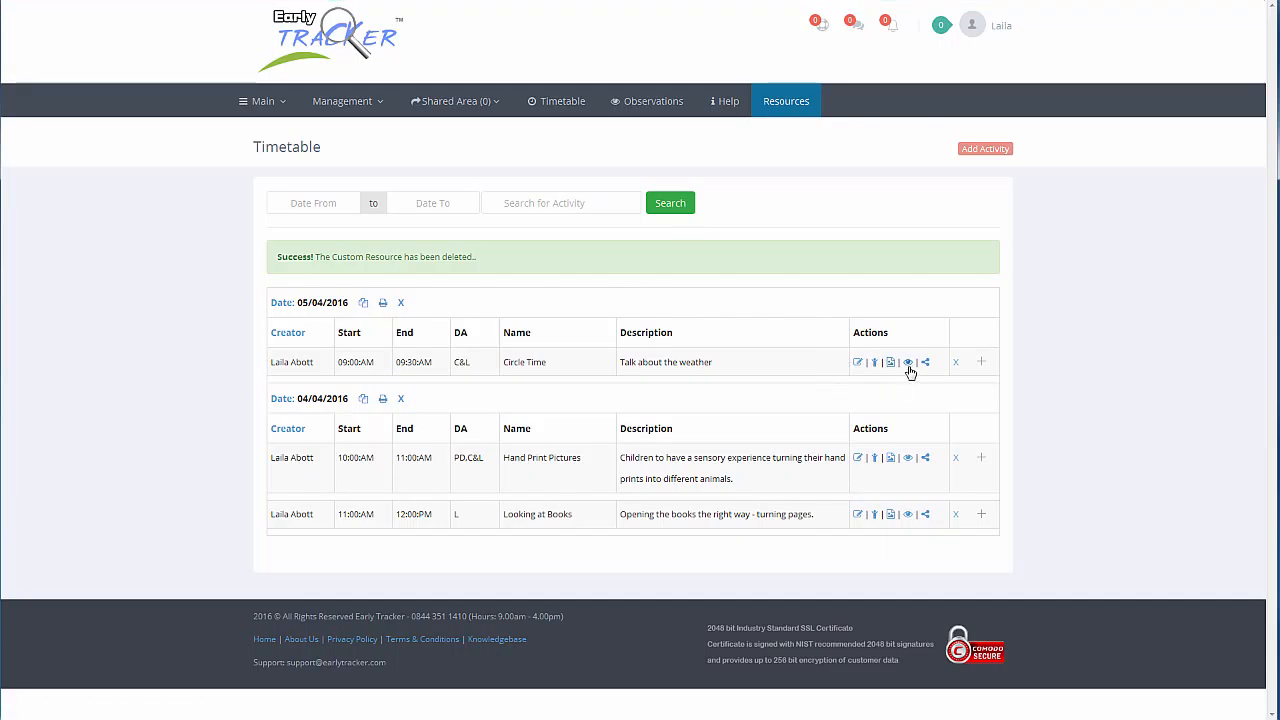
{"action": "left_click", "coordinate": [908, 364]}
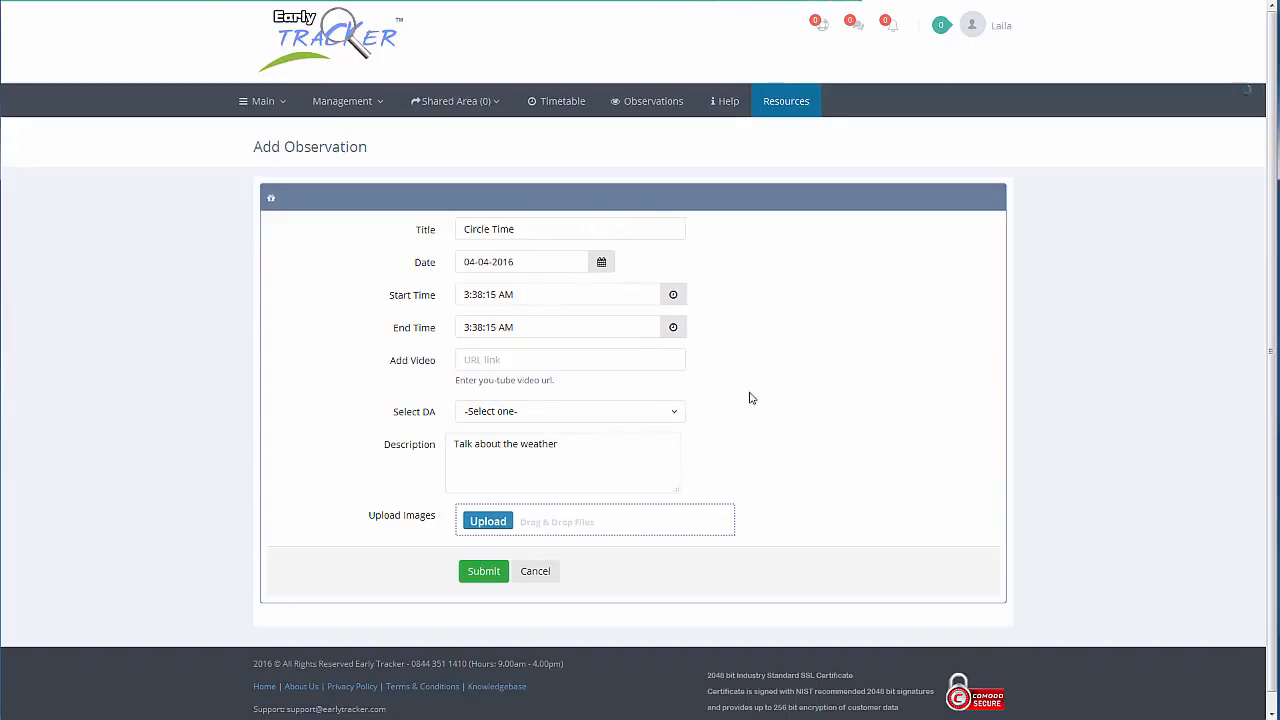
{"action": "left_click", "coordinate": [676, 416]}
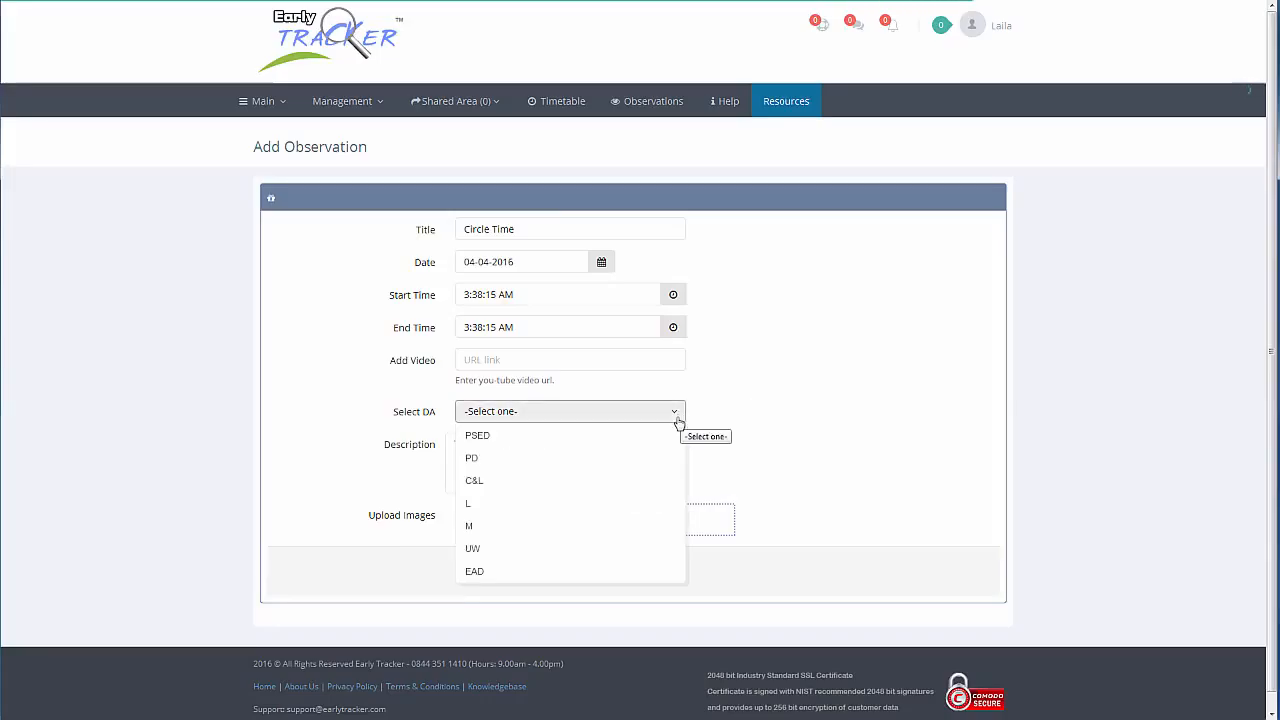
{"action": "left_click", "coordinate": [577, 488]}
{"action": "left_click", "coordinate": [889, 476]}
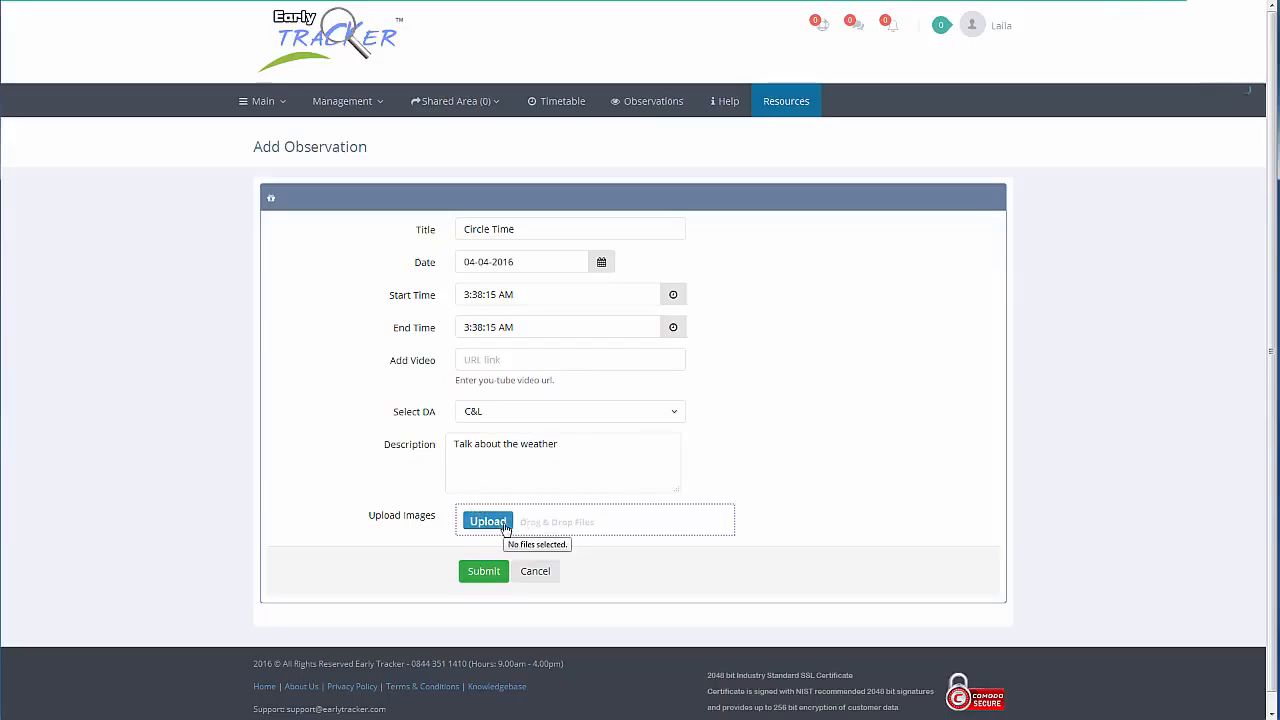
{"action": "left_click", "coordinate": [481, 578]}
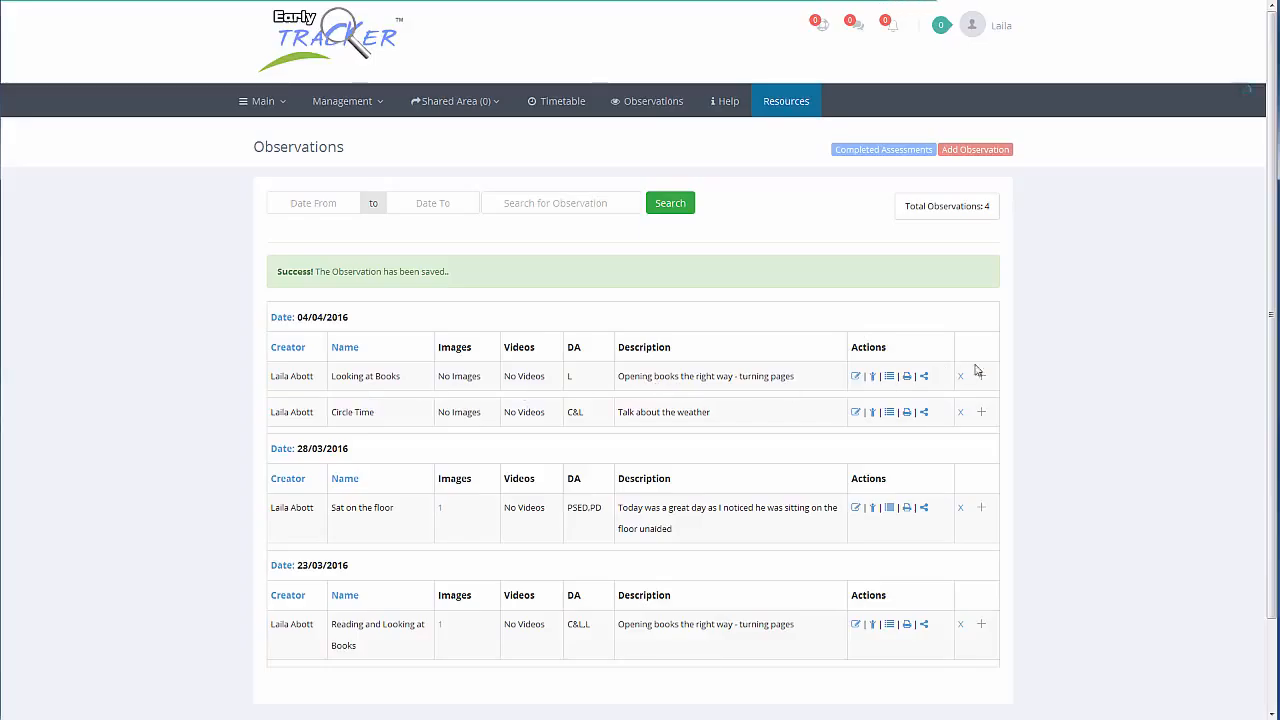
Return to the timetable, select the listed parent as recipient for sharing Circle Time, and close the sharing dialog without submitting
{"action": "left_click", "coordinate": [557, 103]}
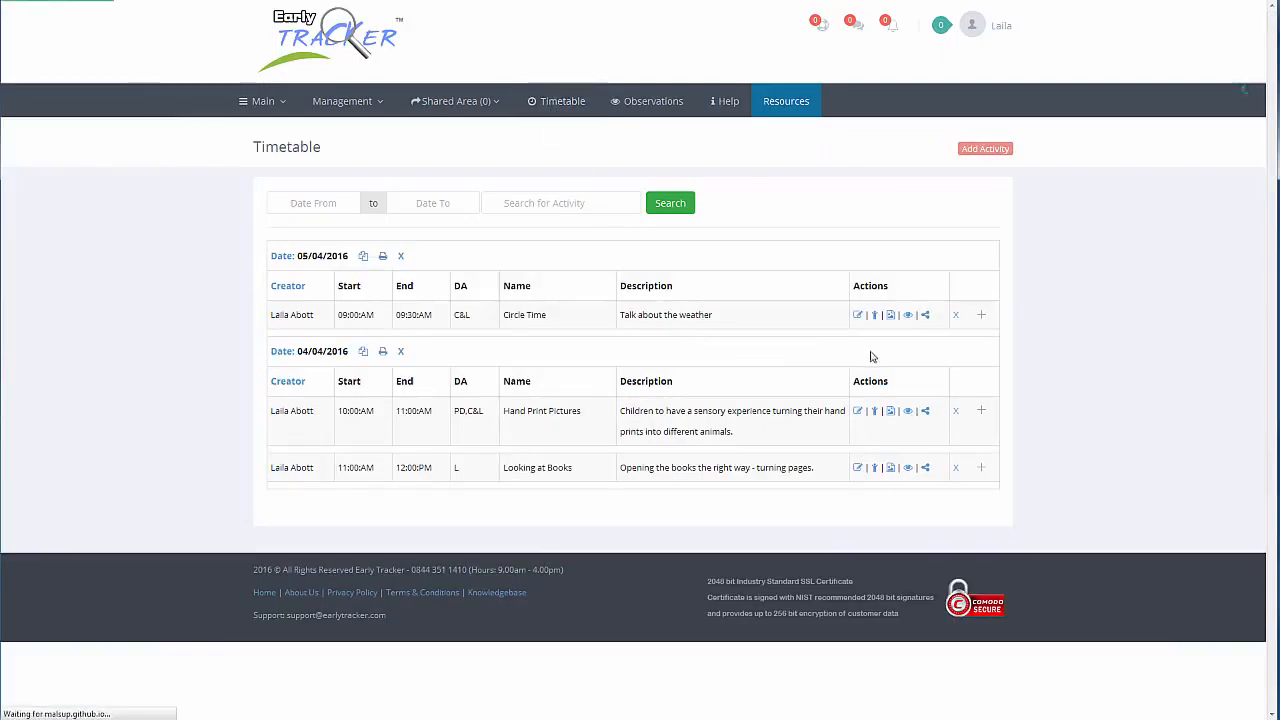
{"action": "left_click", "coordinate": [926, 316]}
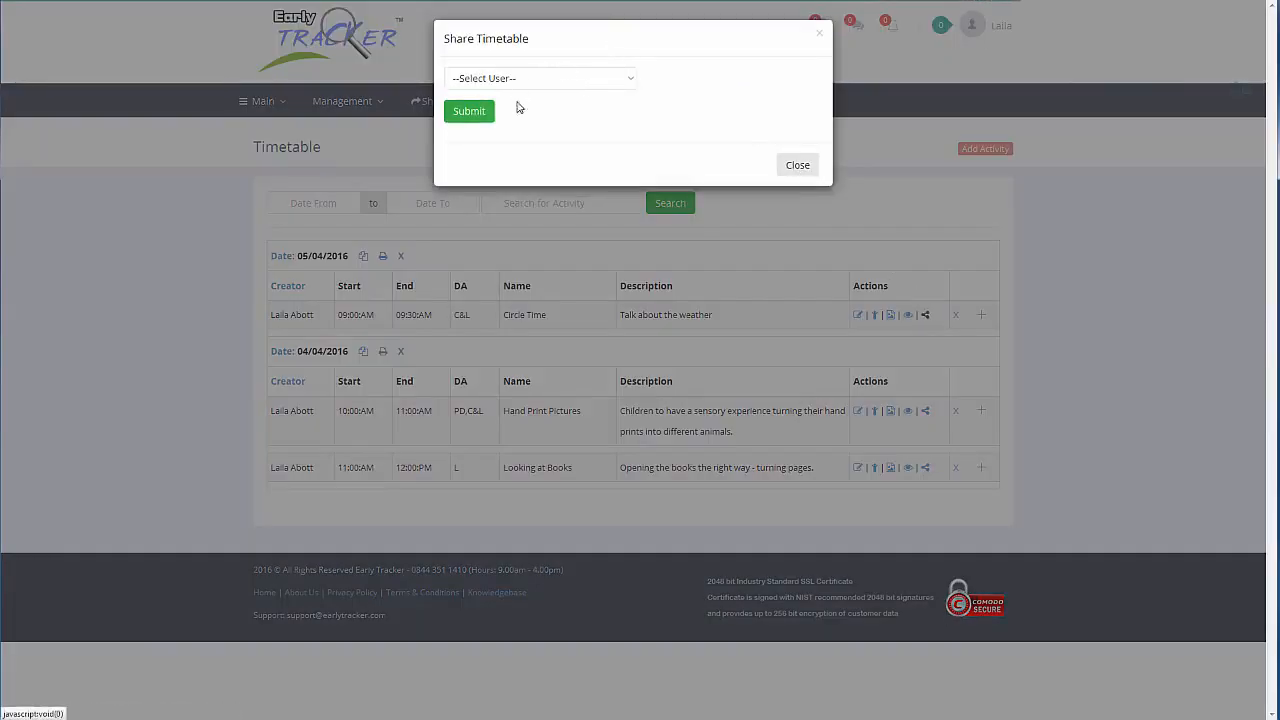
{"action": "left_click", "coordinate": [631, 82]}
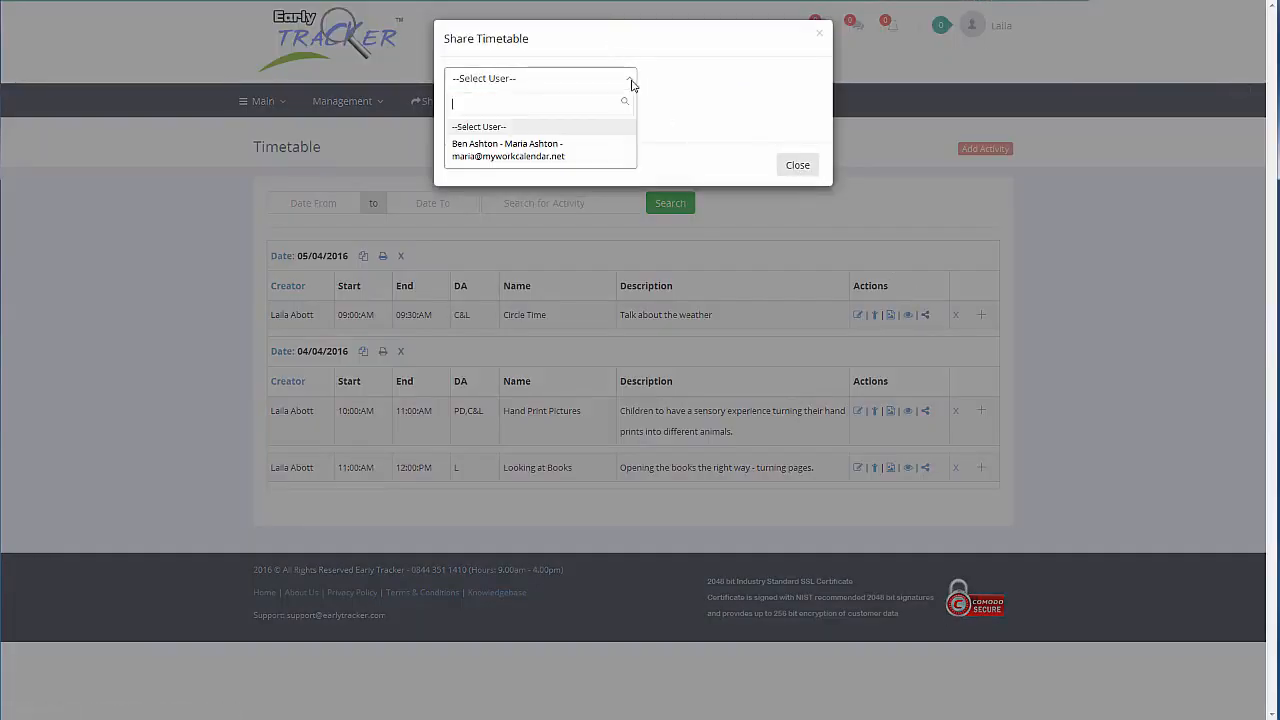
{"action": "left_click", "coordinate": [561, 162]}
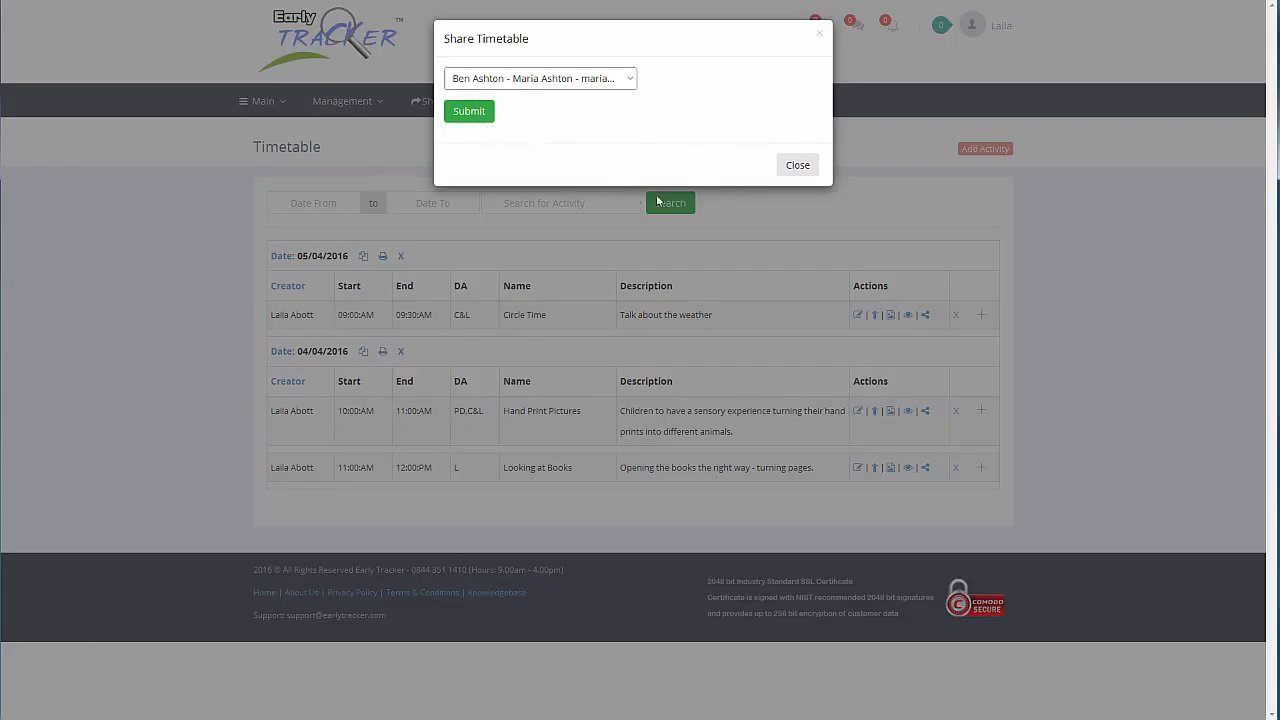
{"action": "left_click", "coordinate": [806, 170]}
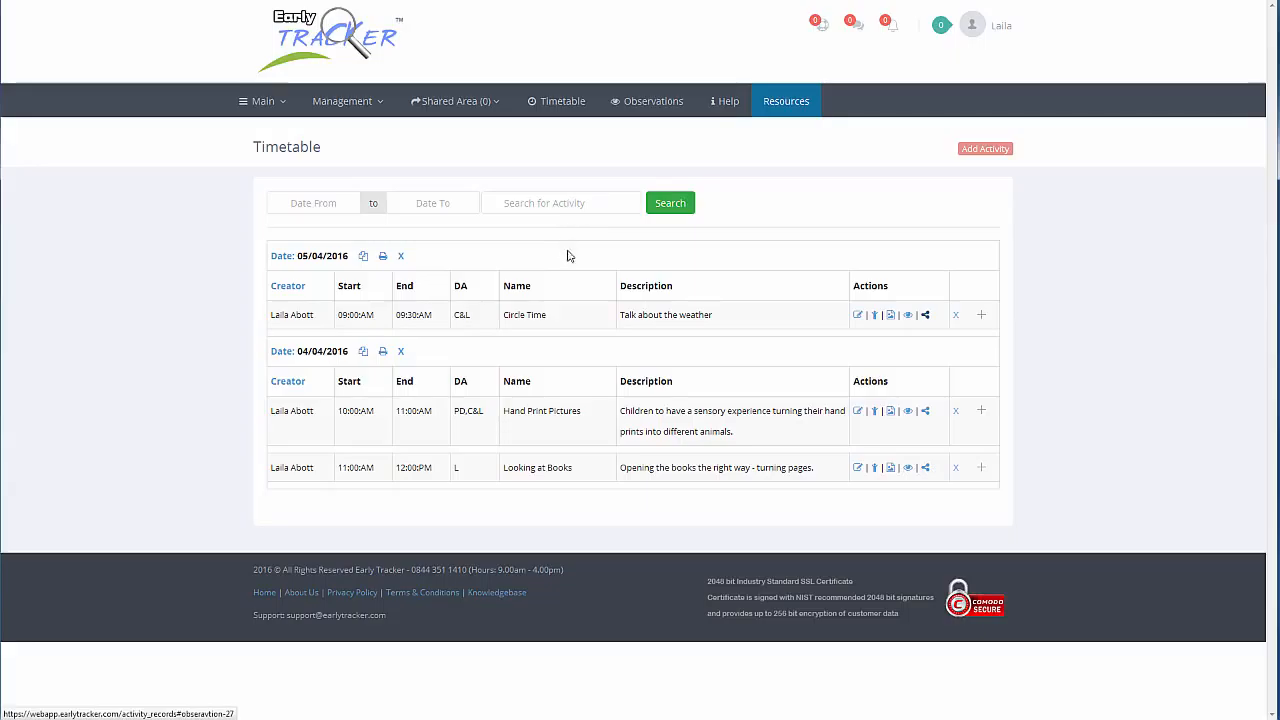
Search the timetable for activities matching "circle"
{"action": "left_click", "coordinate": [526, 203]}
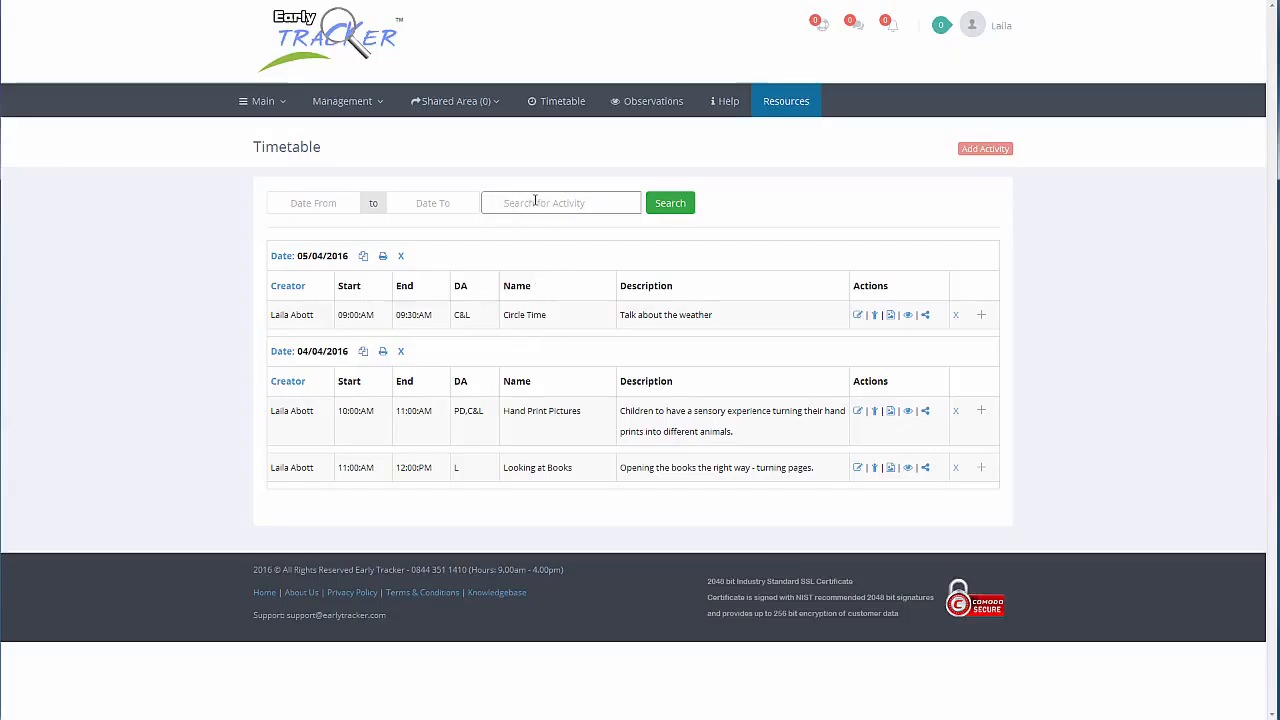
{"action": "type", "text": "circle"}
{"action": "left_click", "coordinate": [680, 214]}
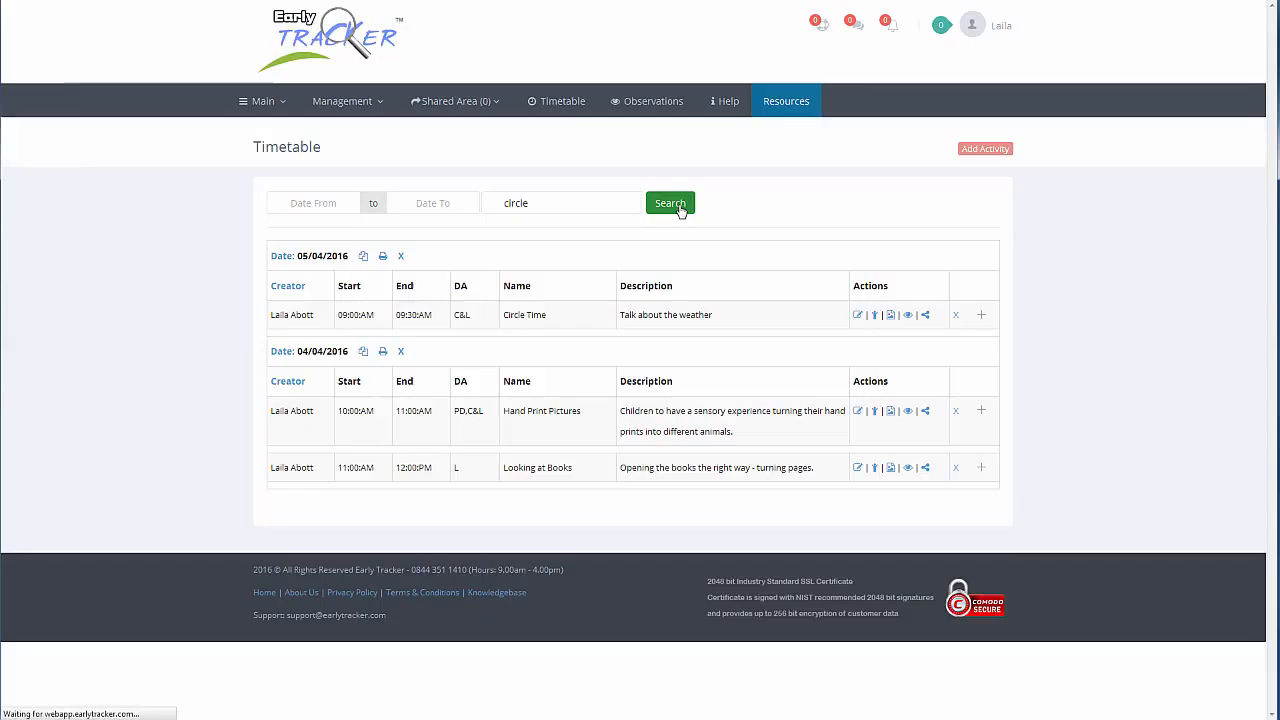